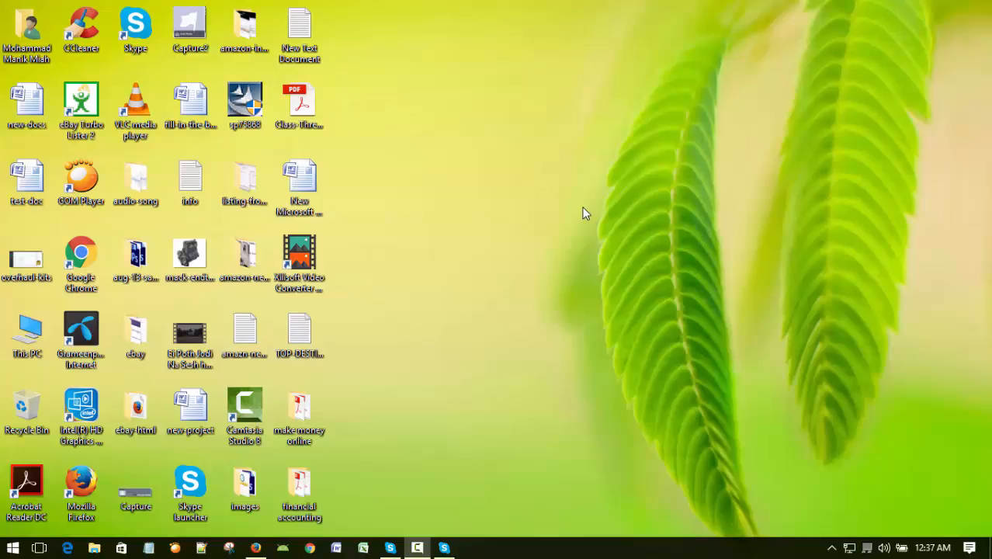
- Launch Microsoft Office Excel 2007 from the Microsoft Office program group
right_click(554, 197)
left_click(588, 240)
left_click(13, 550)
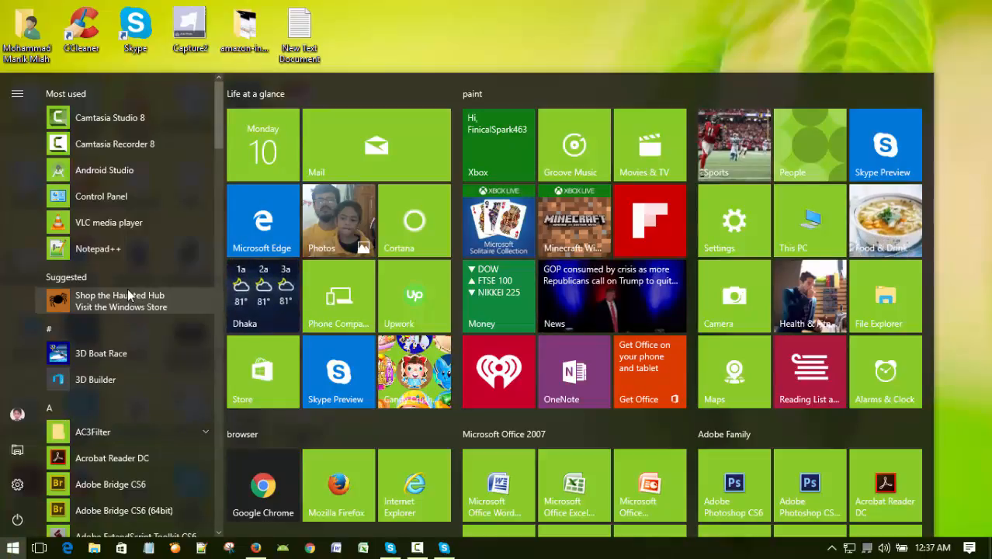
scroll(118, 329, "down", 12)
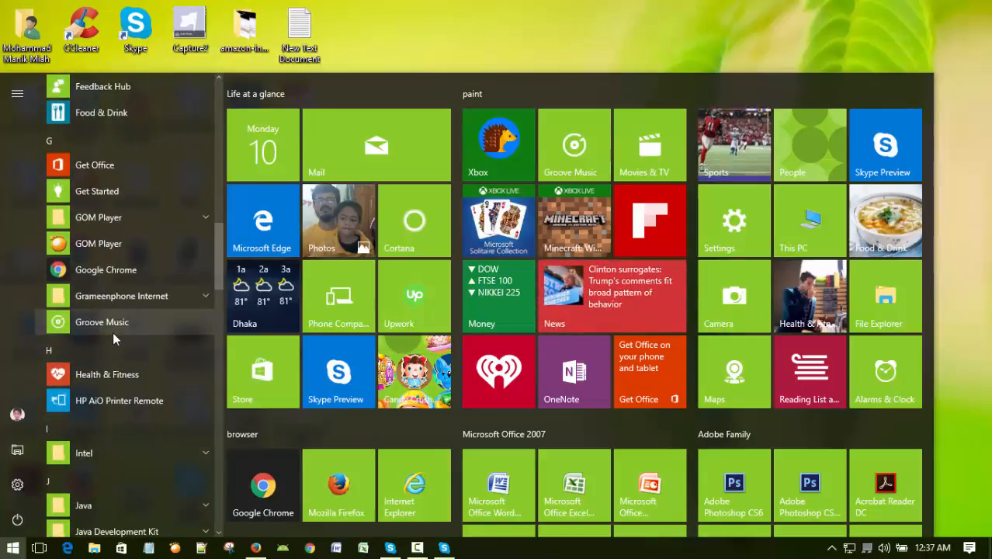
scroll(118, 332, "down", 10)
scroll(123, 293, "up", 3)
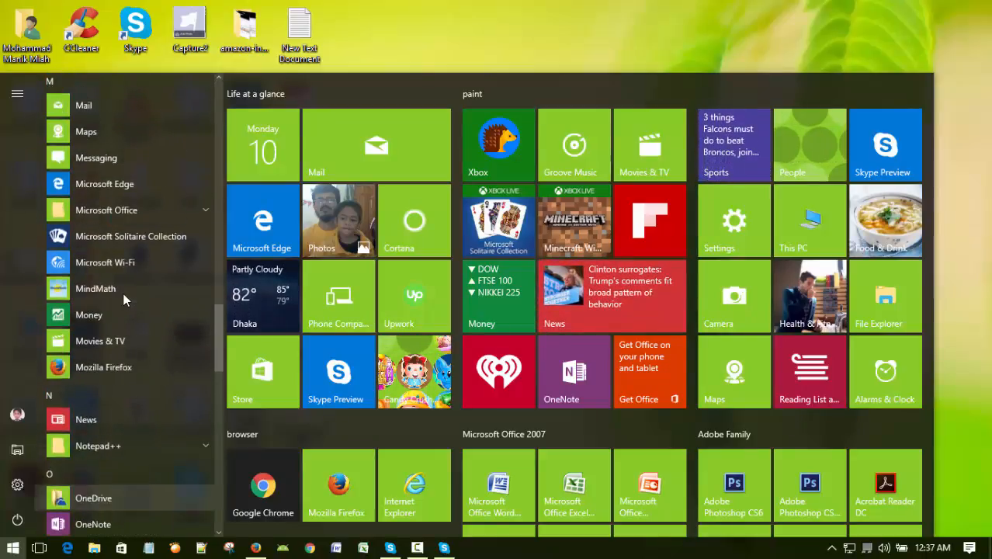
scroll(103, 334, "up", 1)
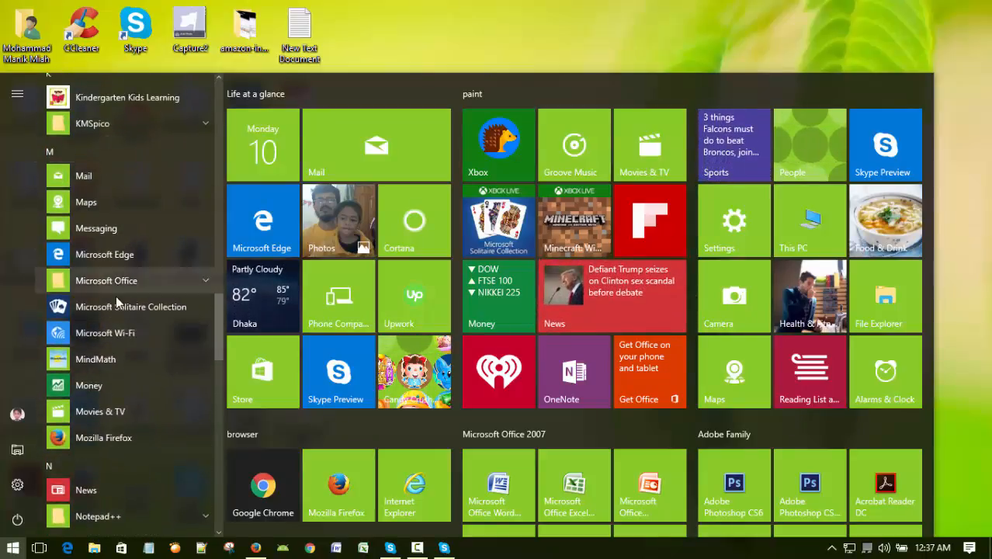
left_click(203, 280)
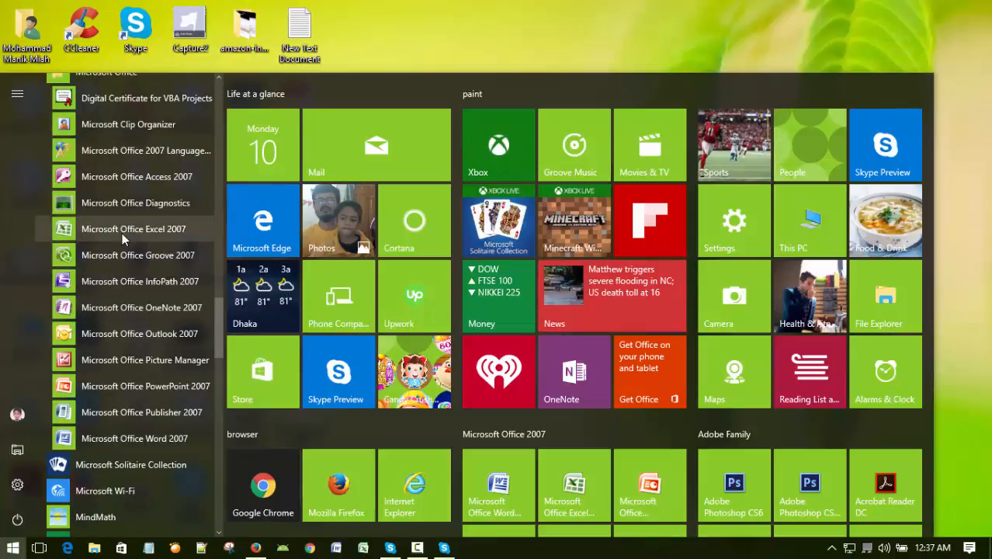
left_click(160, 231)
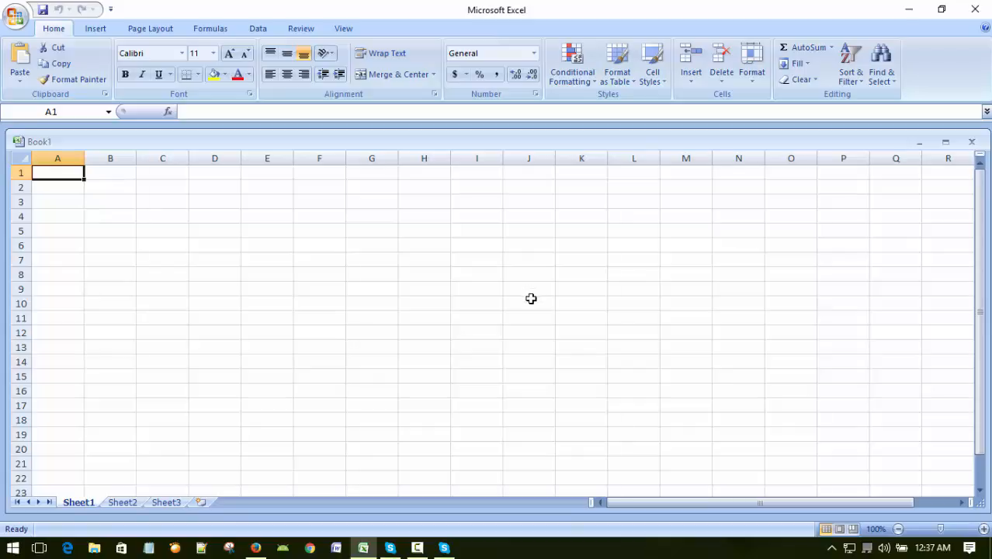
left_click(533, 299)
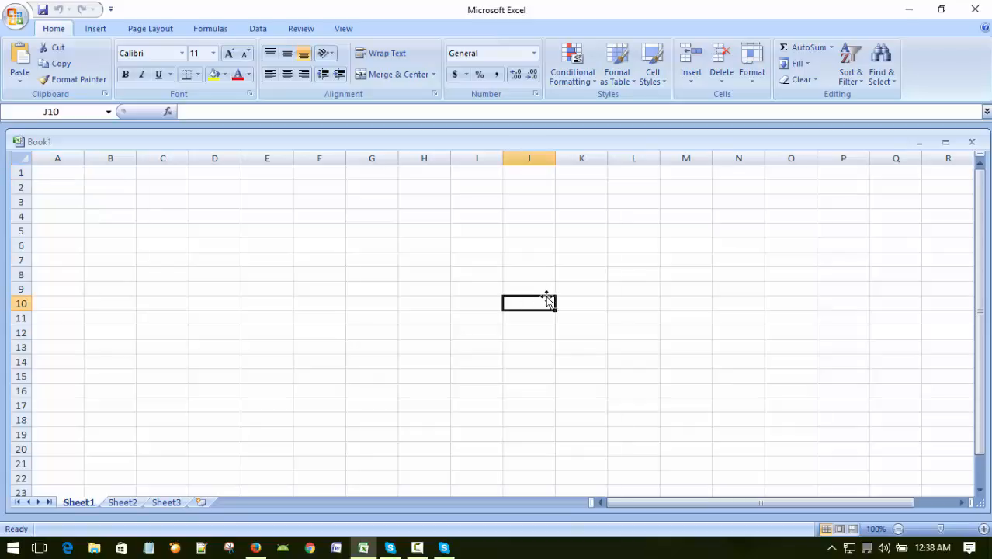
left_click(493, 190)
left_click(517, 351)
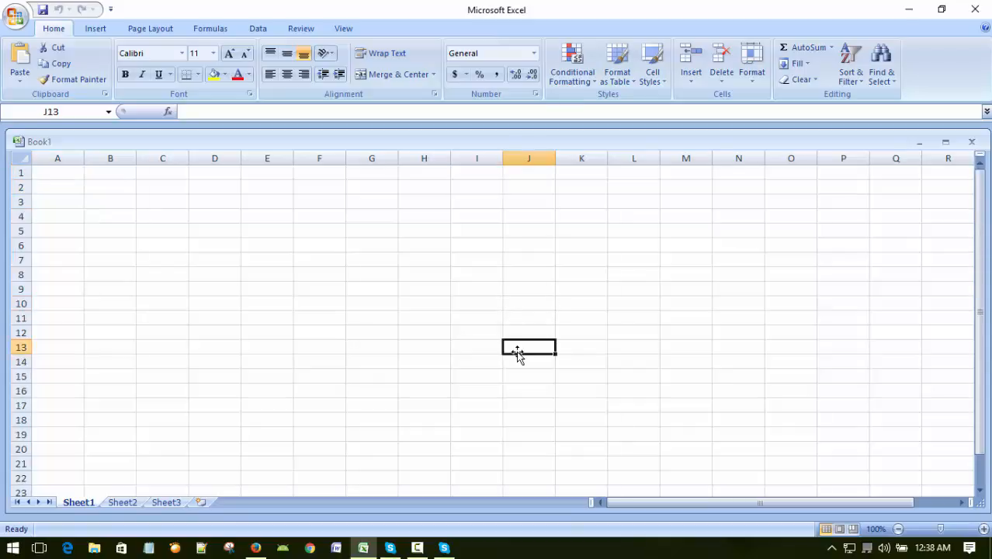
left_click(419, 173)
left_click(429, 317)
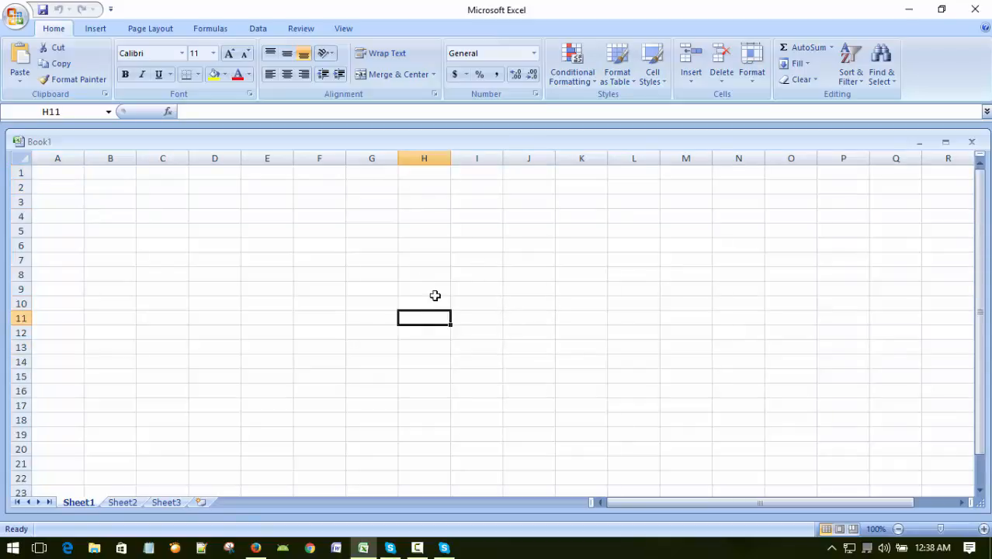
left_click(478, 210)
left_click(447, 191)
left_click(464, 312)
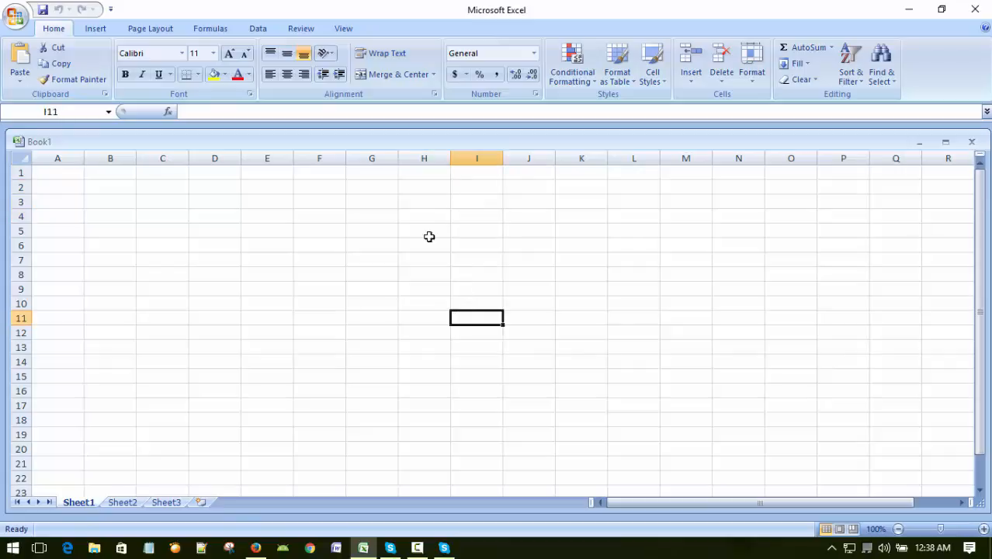
left_click(423, 231)
left_click(427, 313)
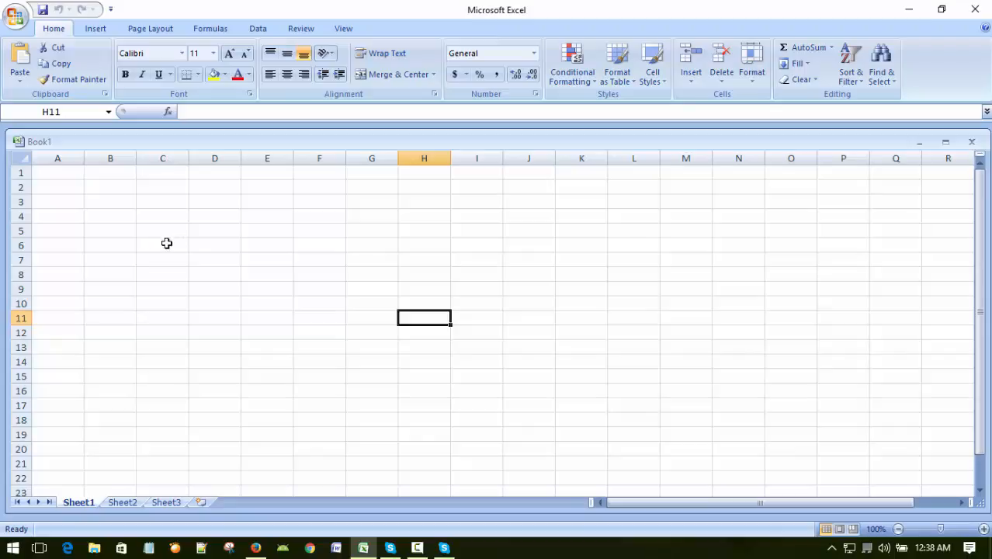
left_click(112, 196)
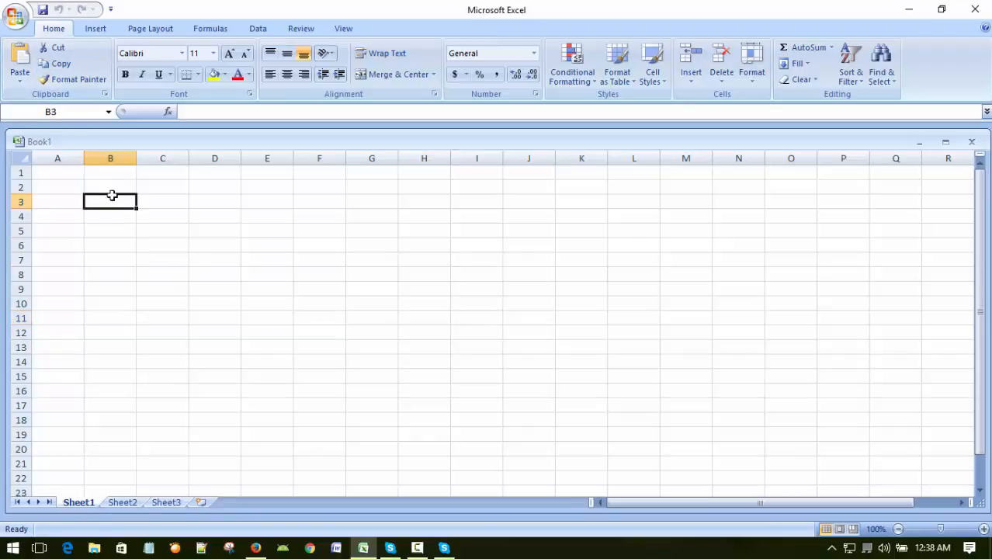
left_click(198, 277)
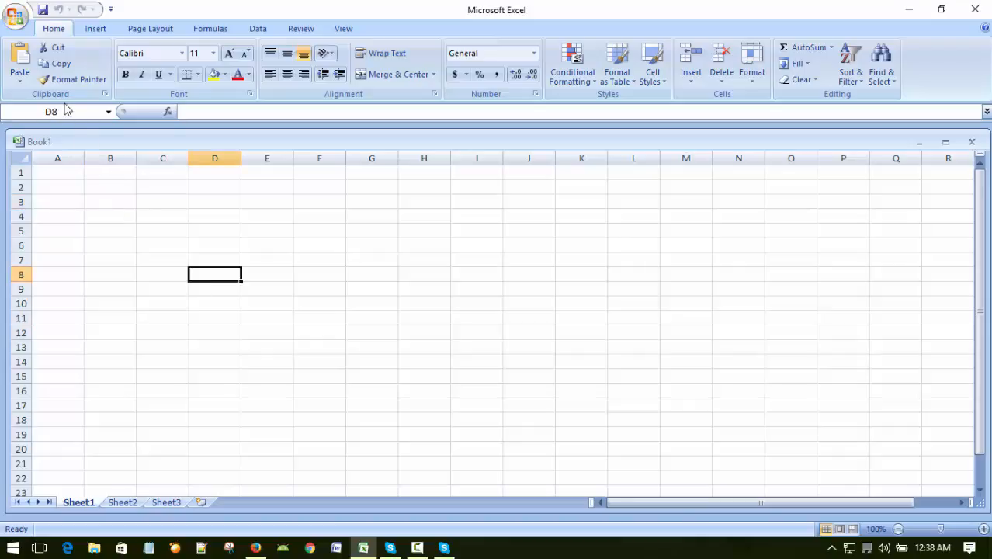
- Close the open workbook and create a new blank workbook
left_click(18, 17)
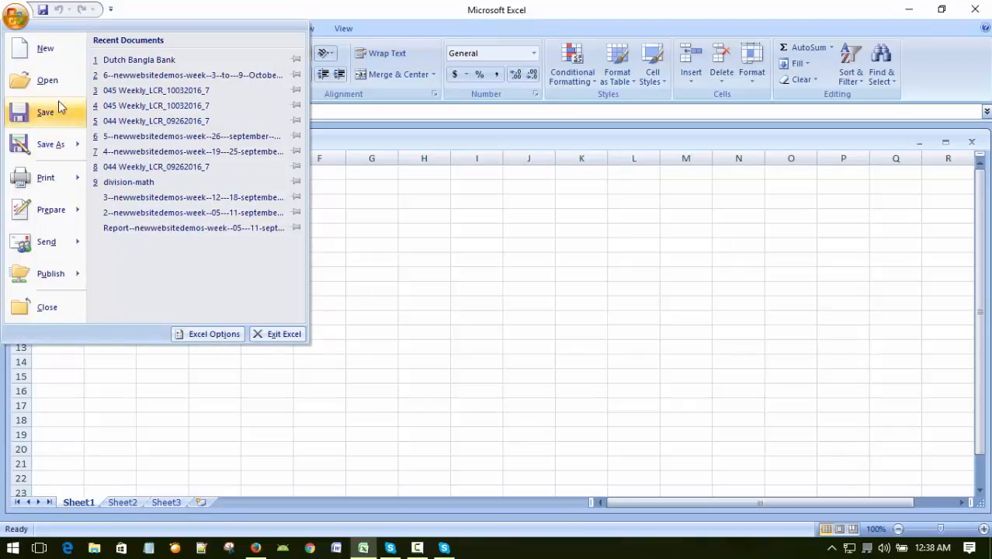
left_click(47, 306)
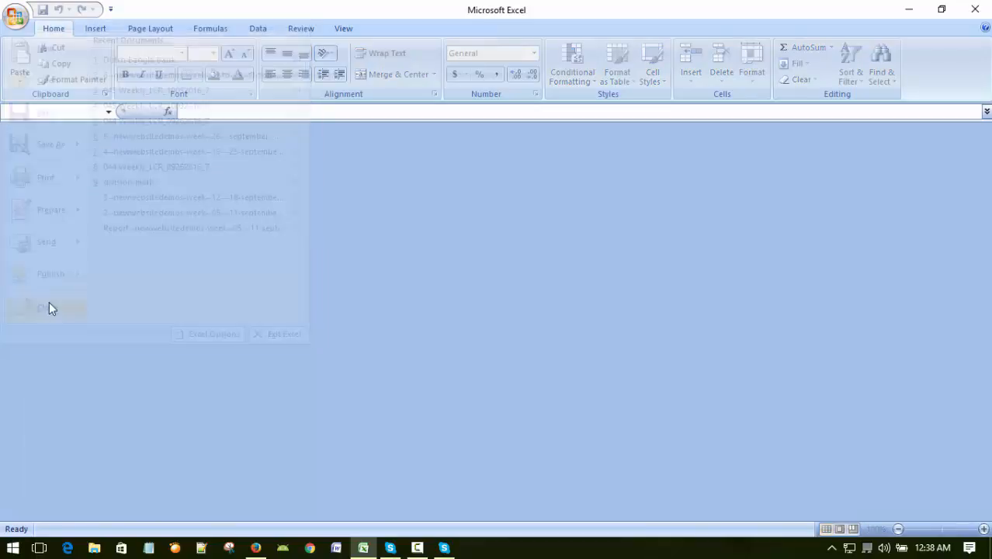
left_click(21, 24)
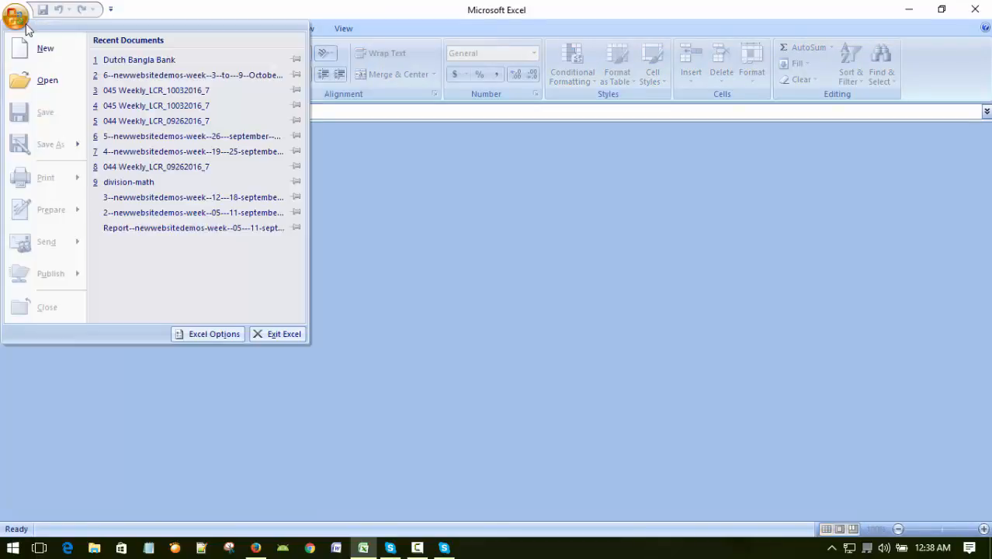
left_click(44, 50)
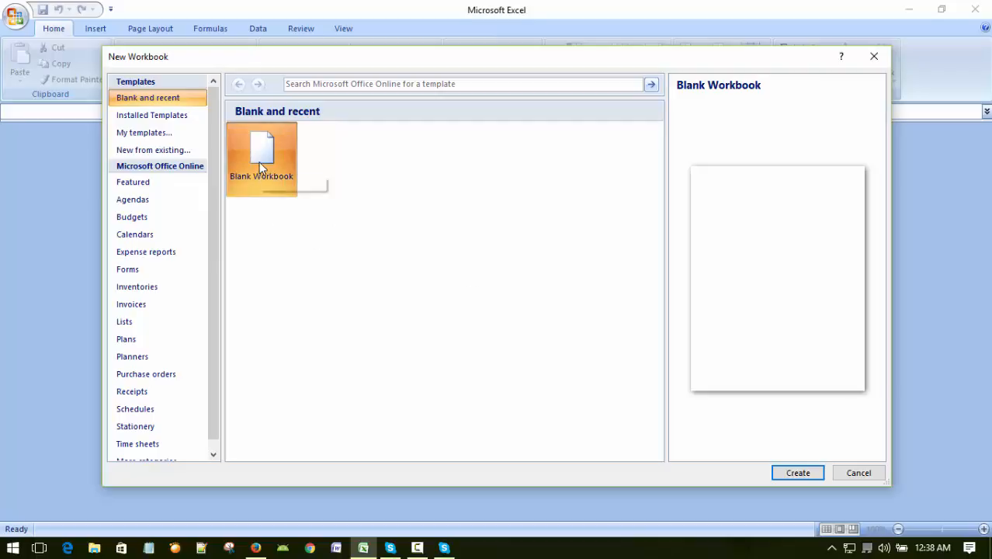
left_click(800, 481)
left_click(788, 475)
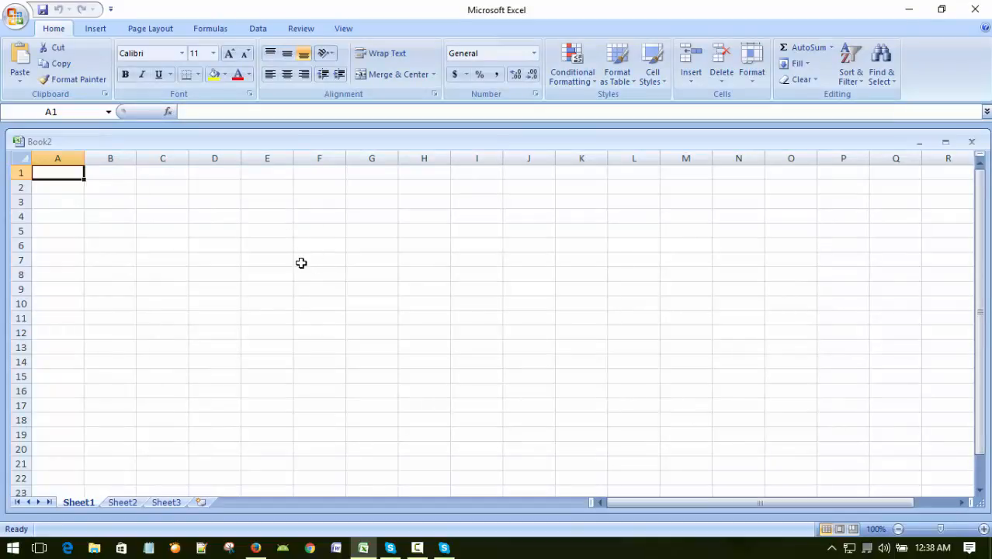
left_click(253, 235)
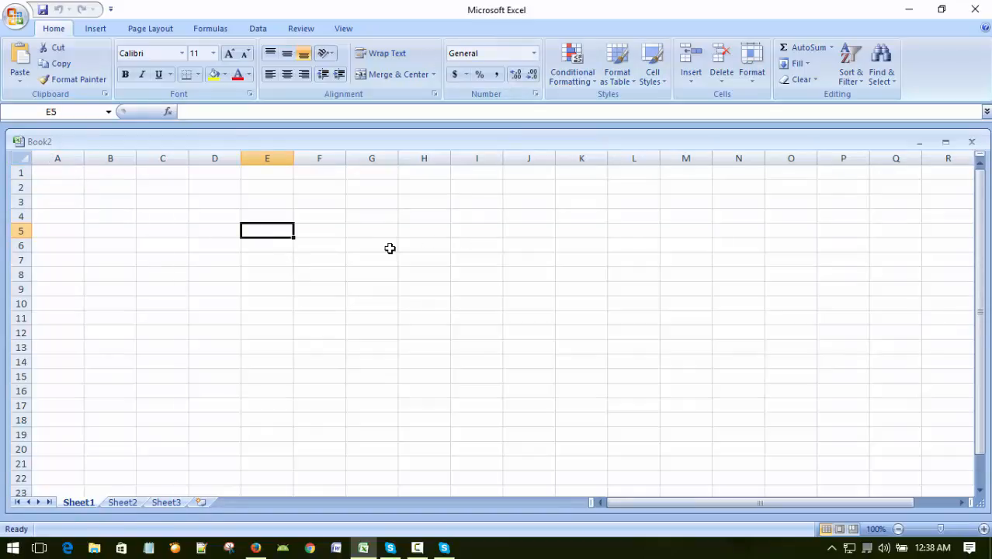
scroll(390, 245, "down", 9)
scroll(390, 246, "up", 9)
left_click(232, 243)
left_click(174, 203)
left_click(126, 268)
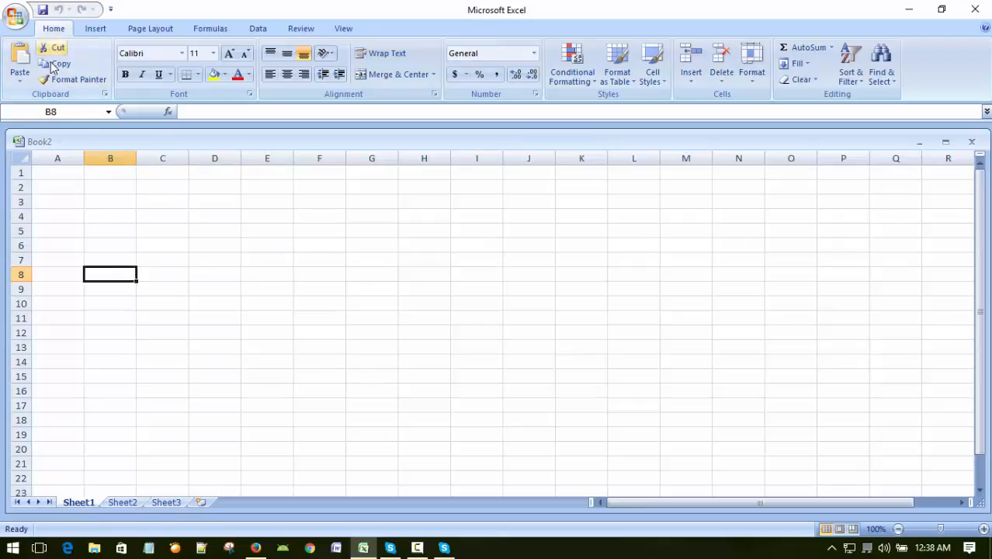
left_click(216, 233)
left_click(128, 185)
left_click(130, 300)
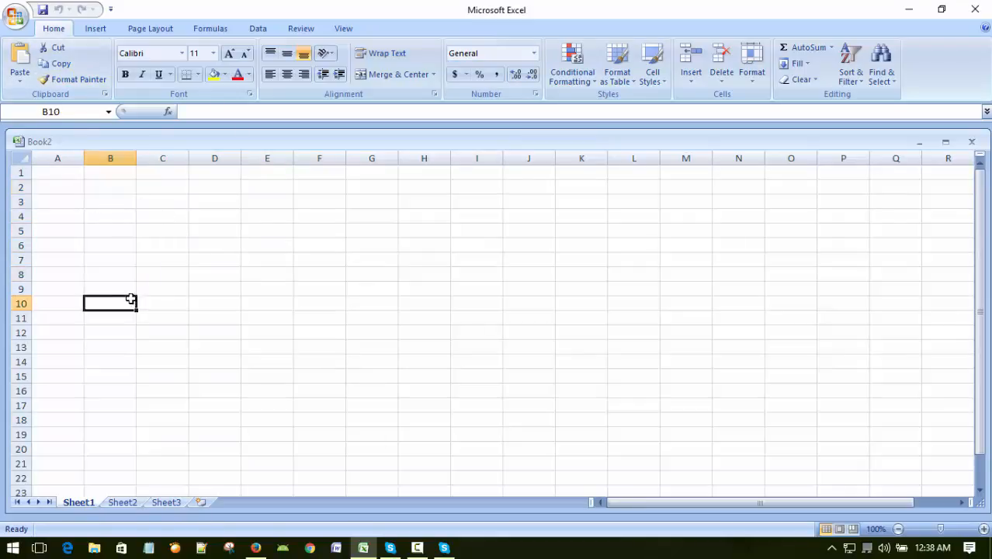
left_click(227, 212)
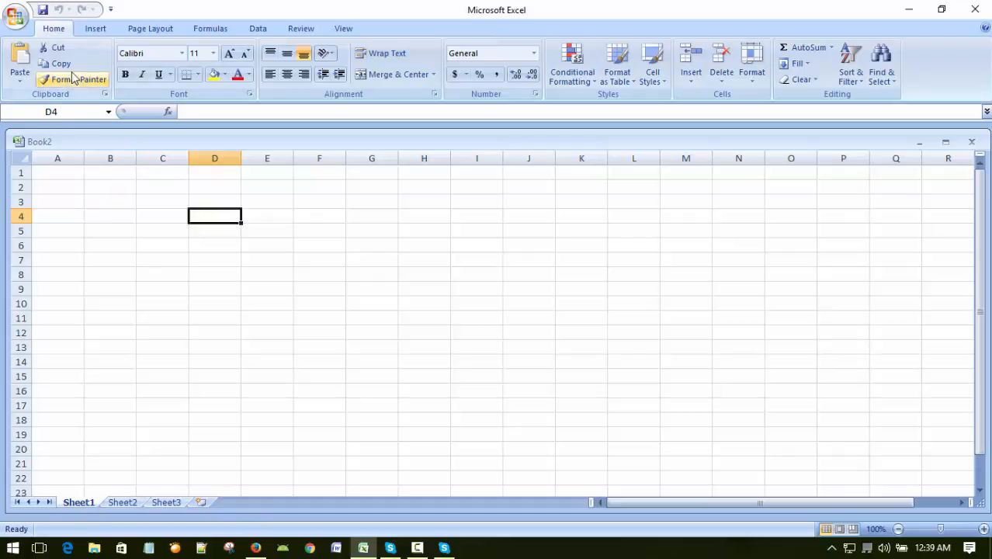
left_click(97, 211)
left_click(110, 288)
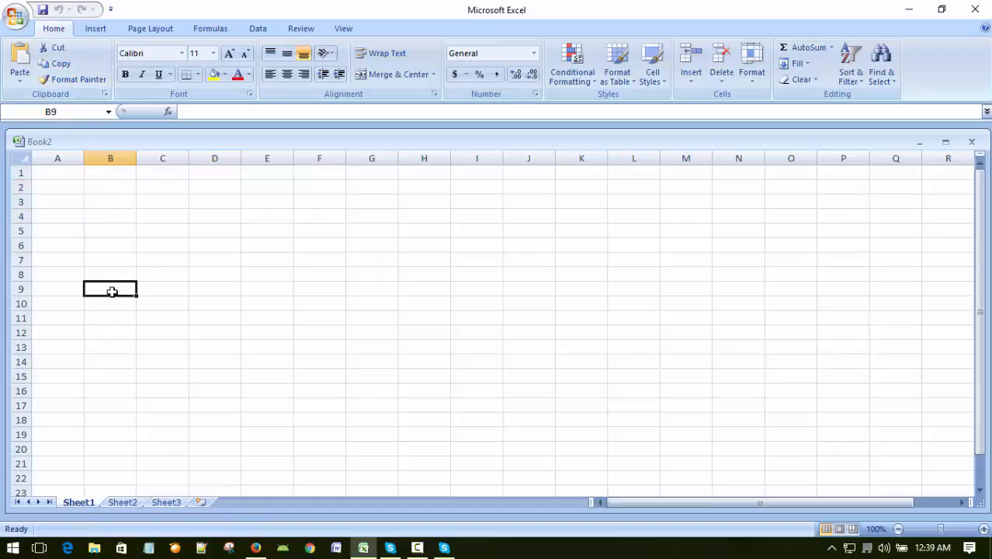
left_click(97, 185)
left_click_drag(126, 262, 128, 273)
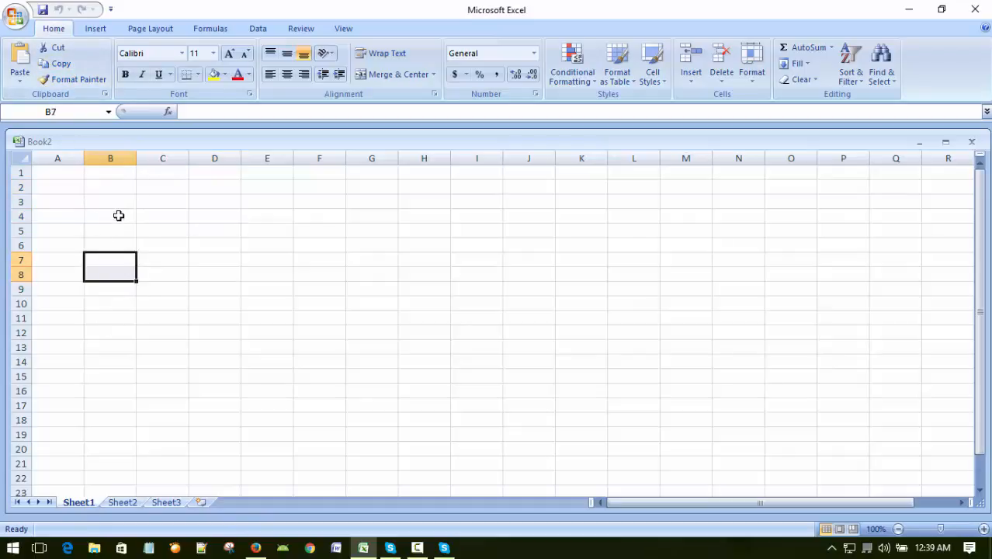
- Enter 5000 in cell B3 and select that cell again
left_click(116, 204)
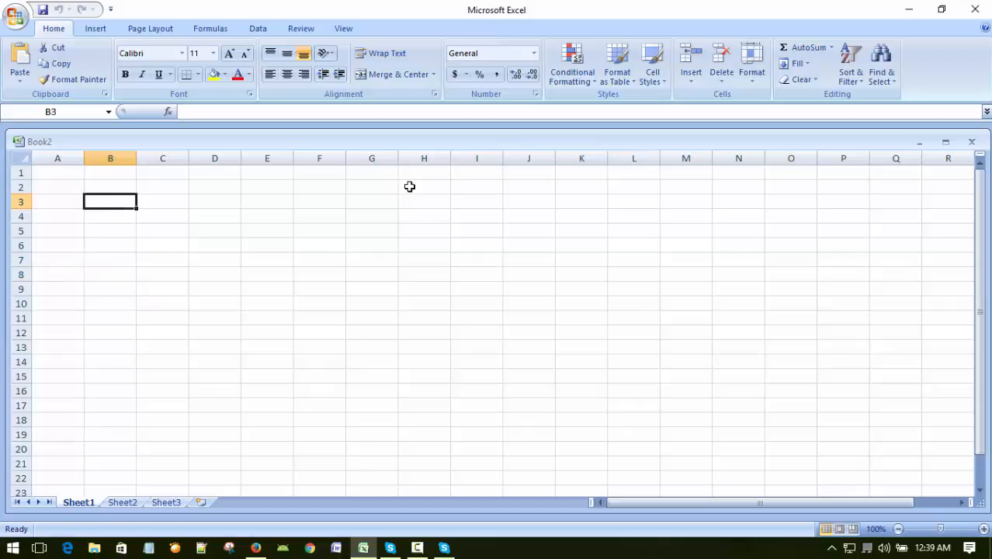
type("5000")
key("Return")
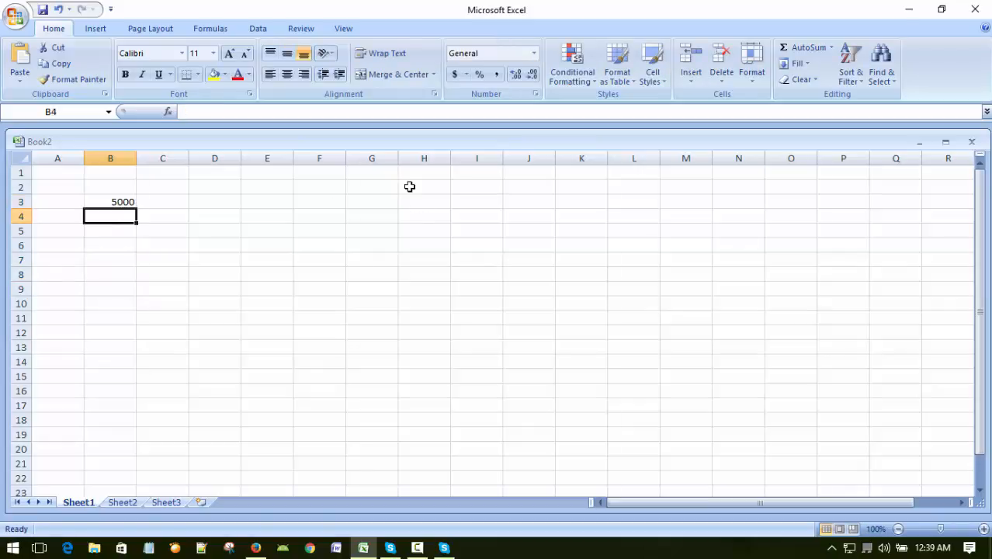
key("Up")
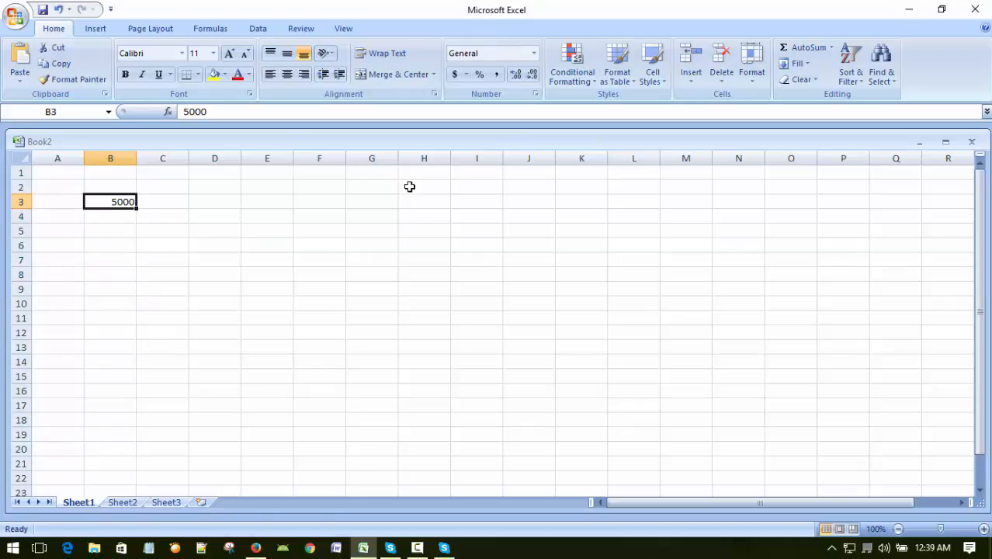
- Copy the number in cell B3 to the clipboard
left_click(245, 288)
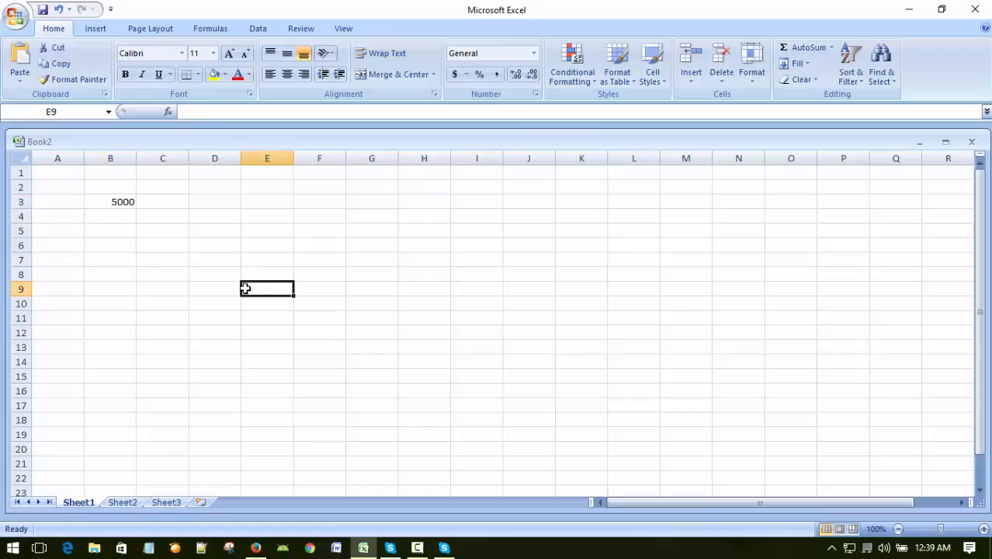
left_click(105, 207)
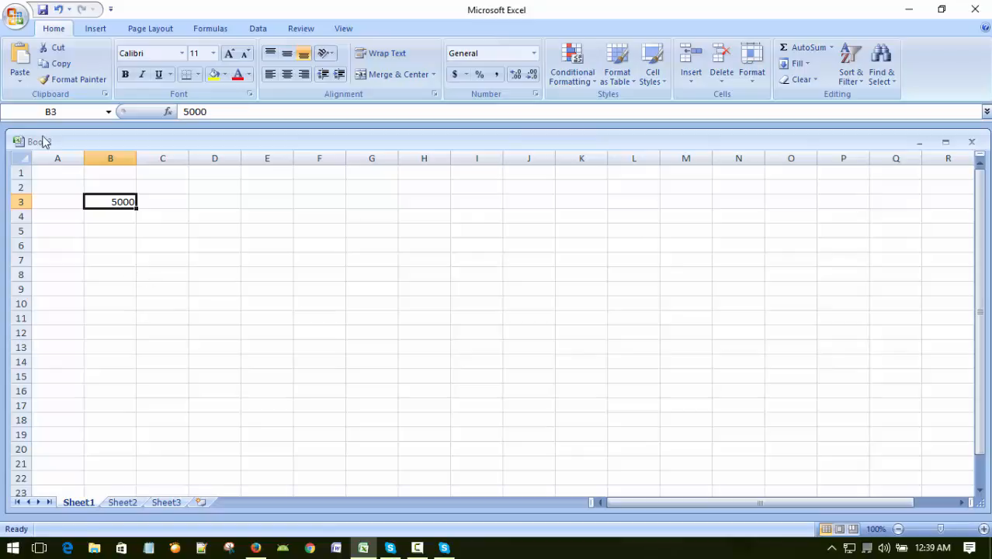
left_click(171, 254)
left_click(118, 201)
left_click(56, 63)
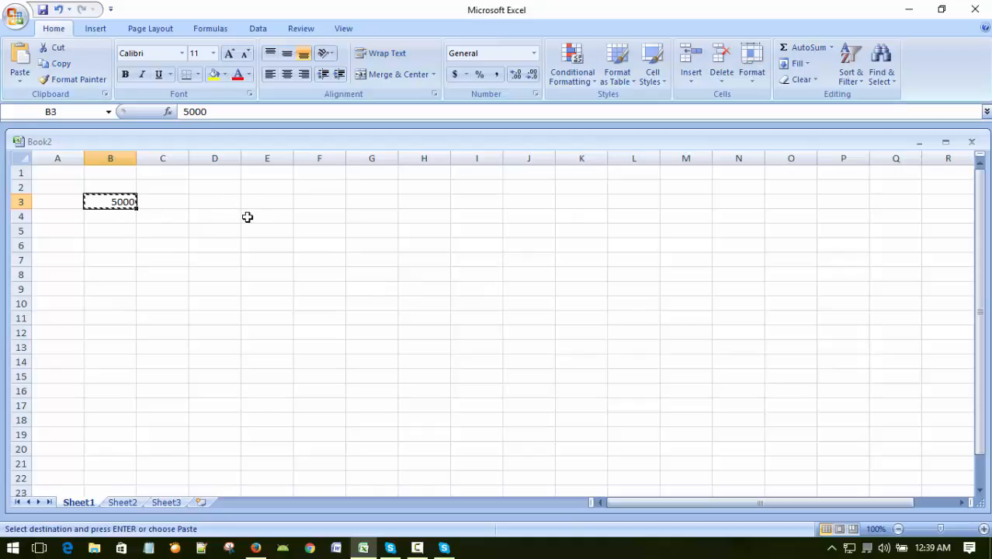
- Paste the copied number into cell D3 with the regular Paste option, leaving cell F3 selected
left_click(222, 204)
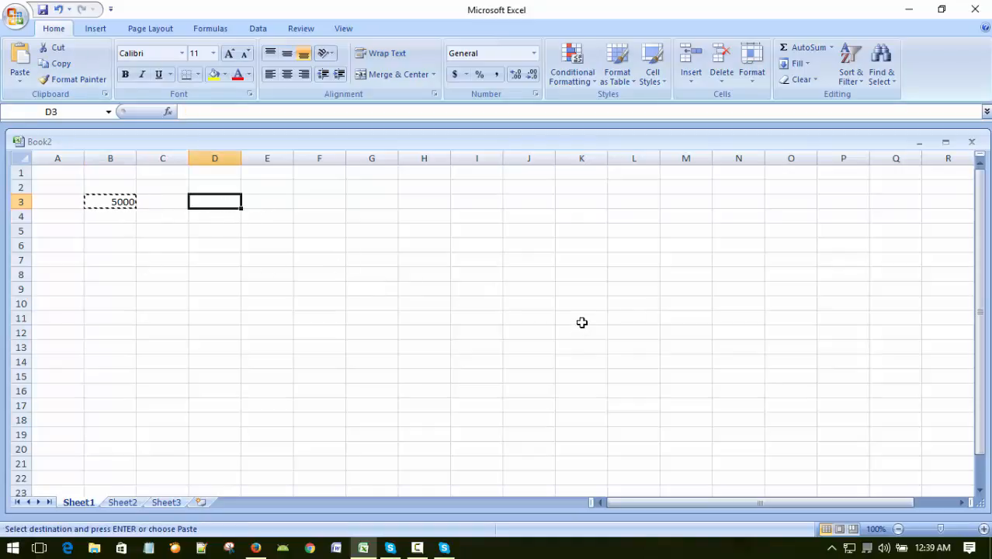
left_click(225, 235)
left_click(219, 202)
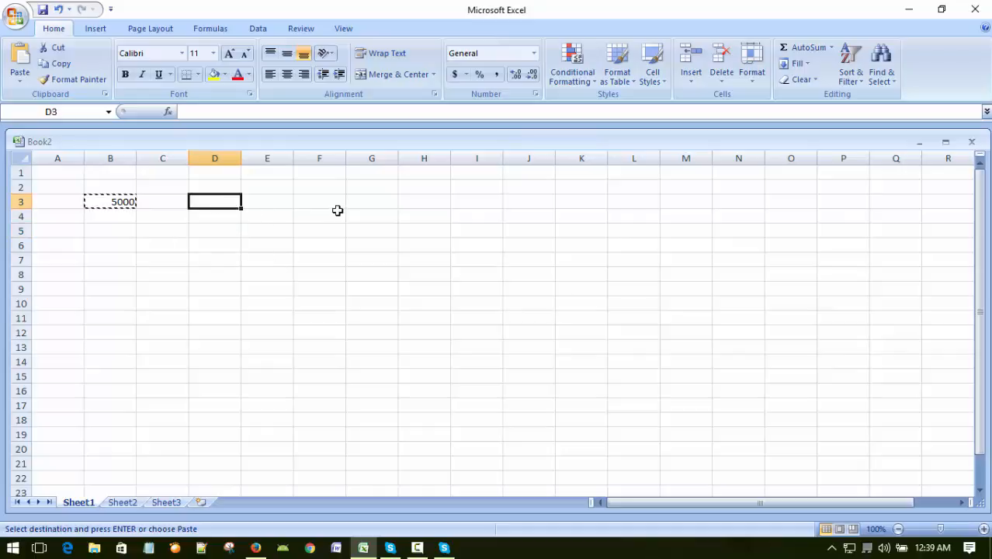
left_click(19, 81)
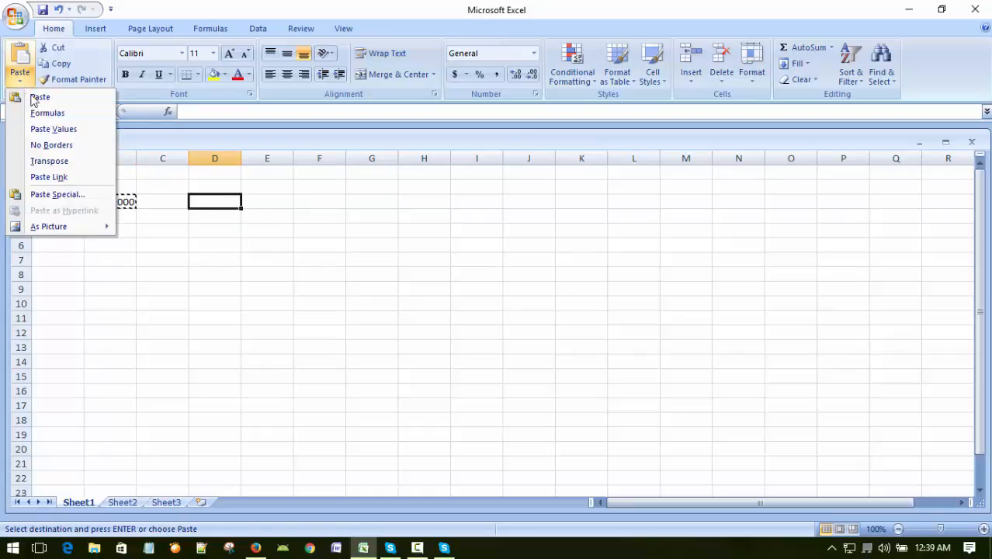
left_click(33, 97)
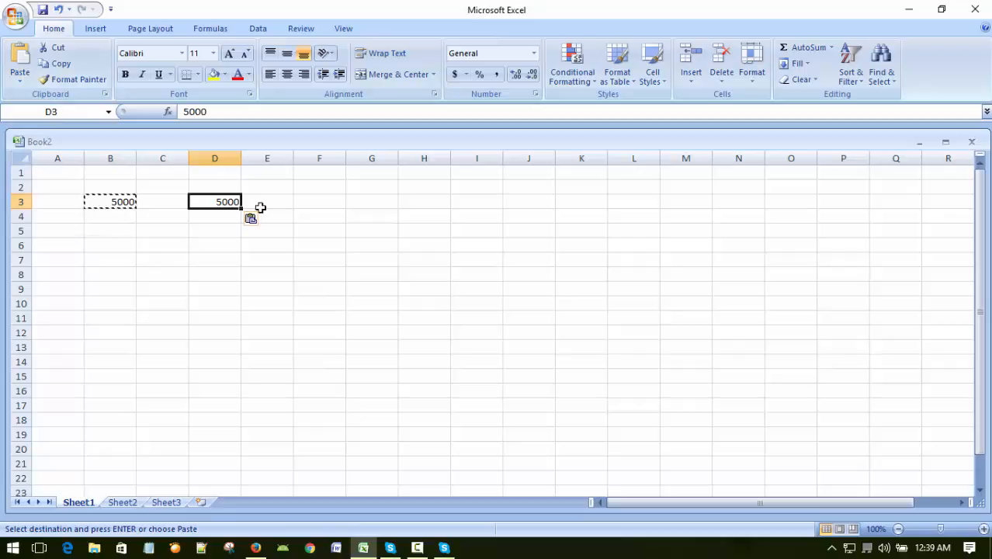
left_click(245, 257)
left_click(321, 205)
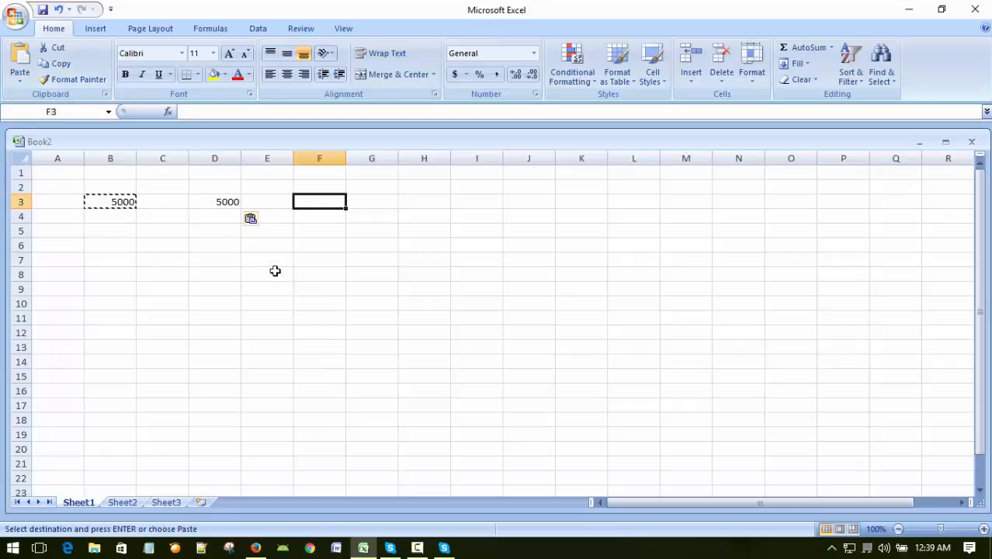
- Cancel the pending copy of cell B3 so its copy outline is cleared, and select cell D7
left_click(168, 251)
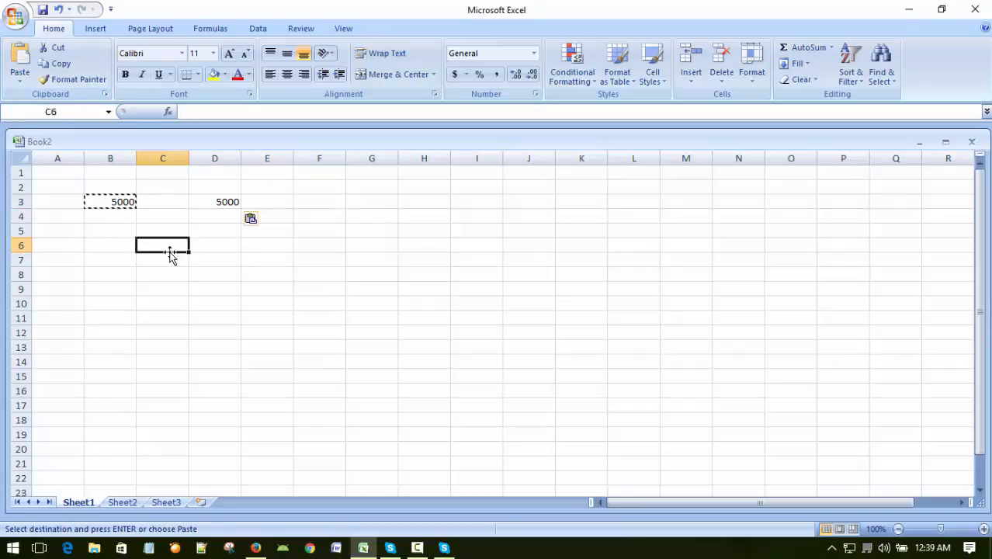
key("Escape")
left_click(215, 258)
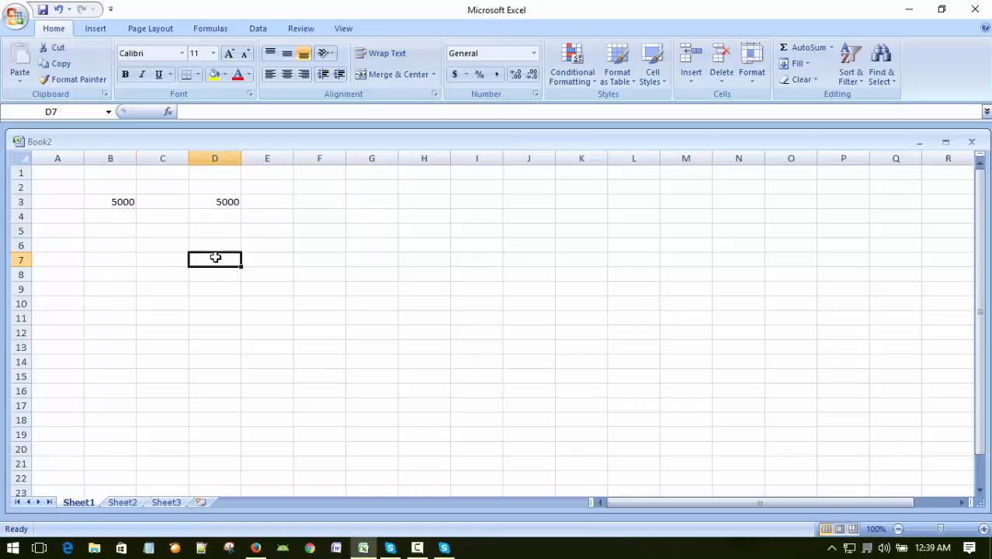
left_click(297, 204)
left_click(399, 270)
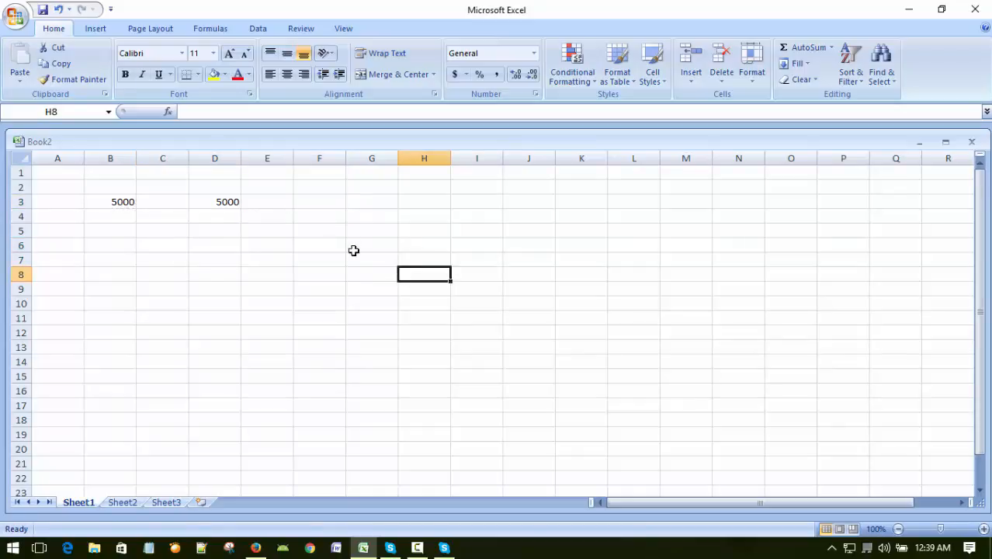
left_click(304, 199)
left_click(261, 245)
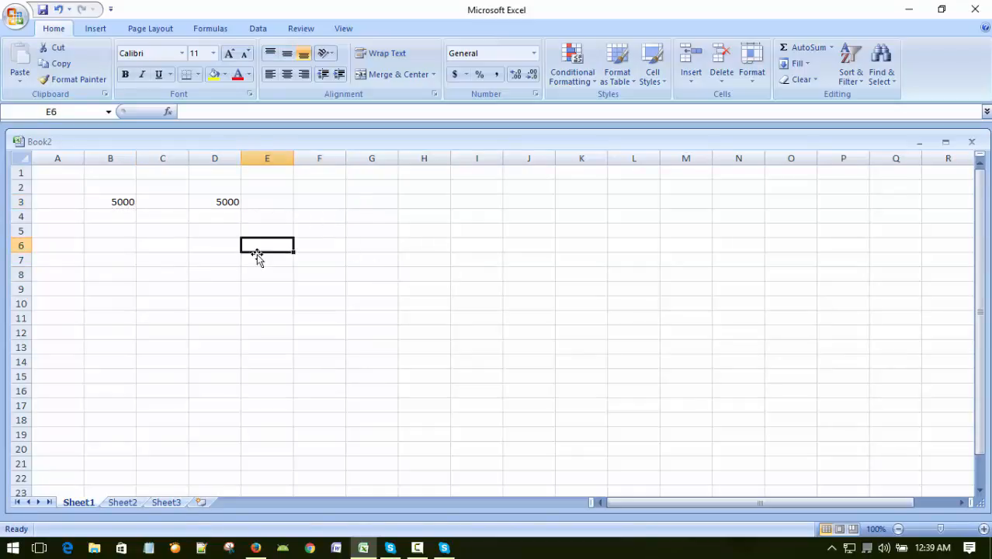
left_click(49, 202)
left_click(118, 226)
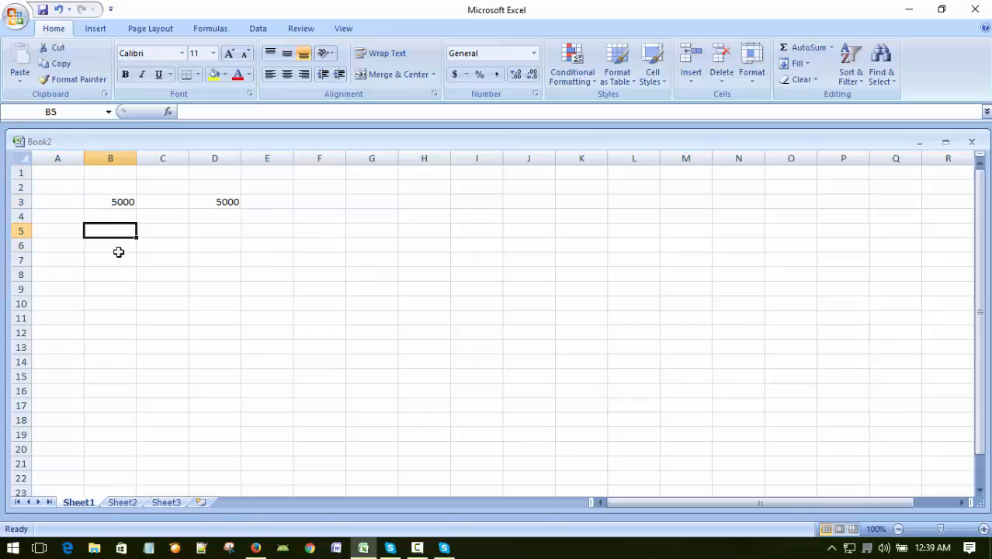
left_click(120, 284)
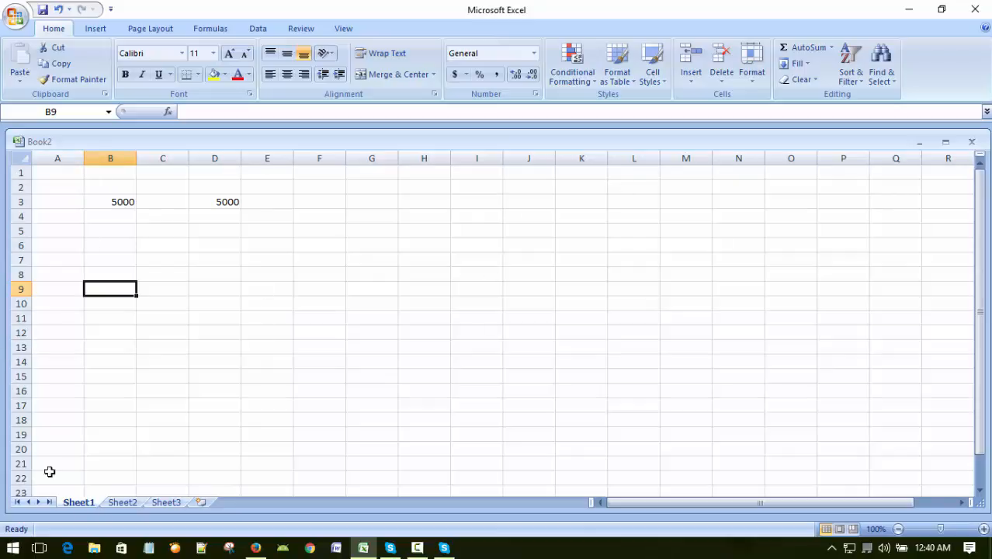
left_click(195, 381)
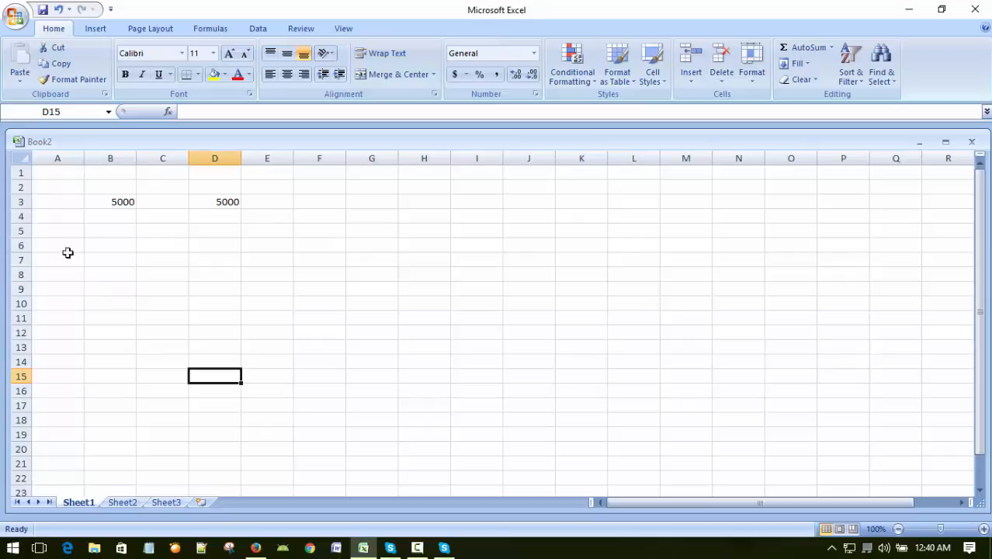
left_click(321, 297)
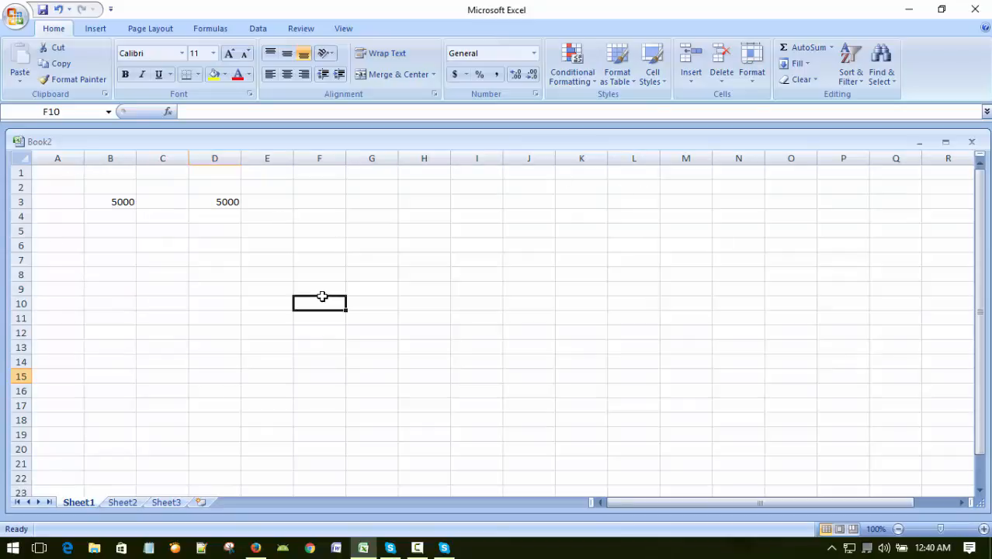
left_click(66, 171)
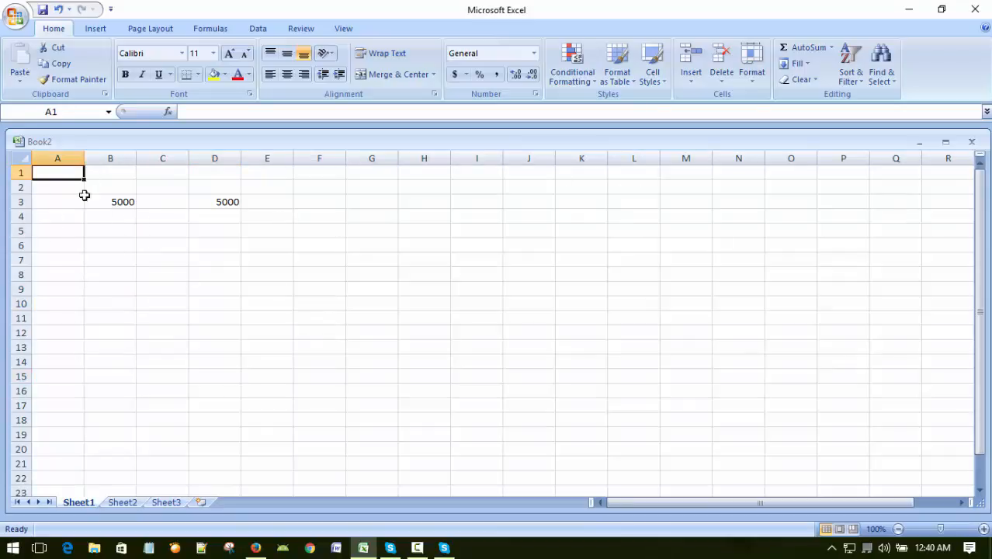
left_click(72, 190)
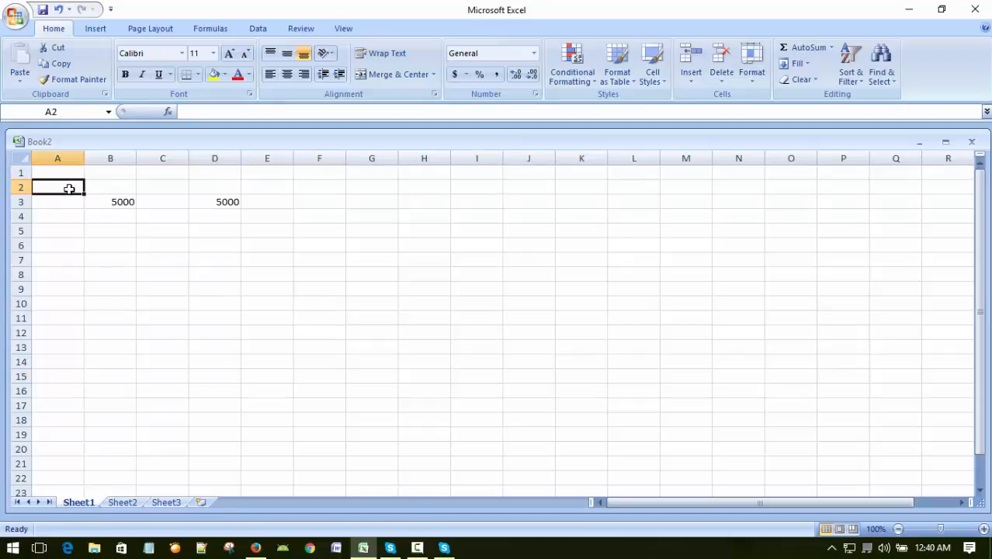
left_click(111, 171)
left_click(111, 185)
left_click(155, 171)
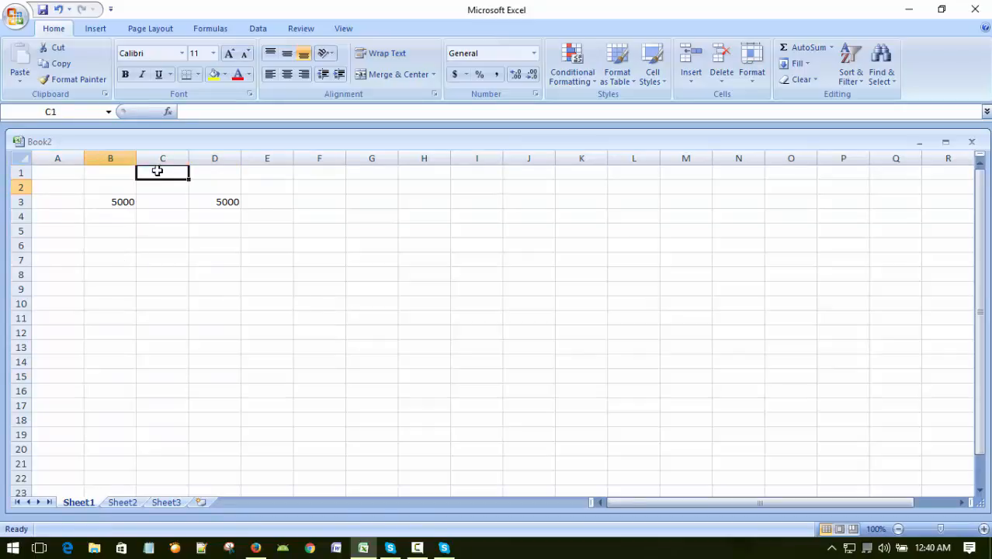
left_click(162, 184)
left_click(216, 169)
left_click(223, 257)
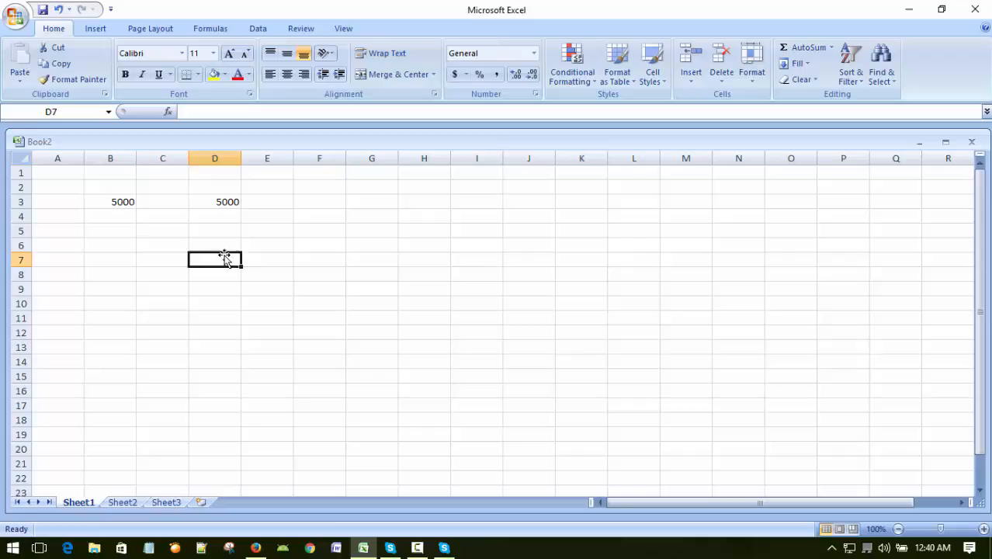
left_click(274, 189)
left_click(283, 273)
left_click(297, 201)
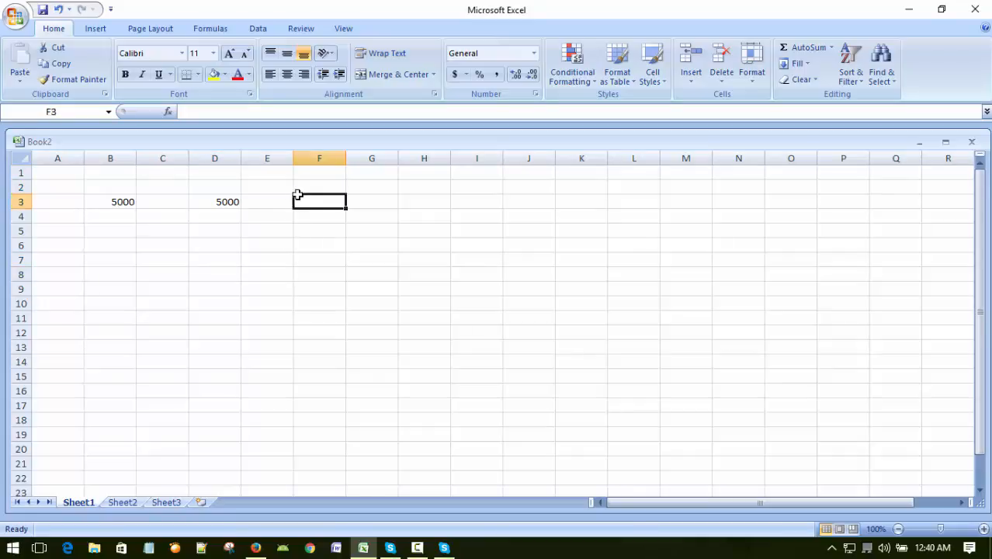
left_click(349, 191)
left_click(317, 274)
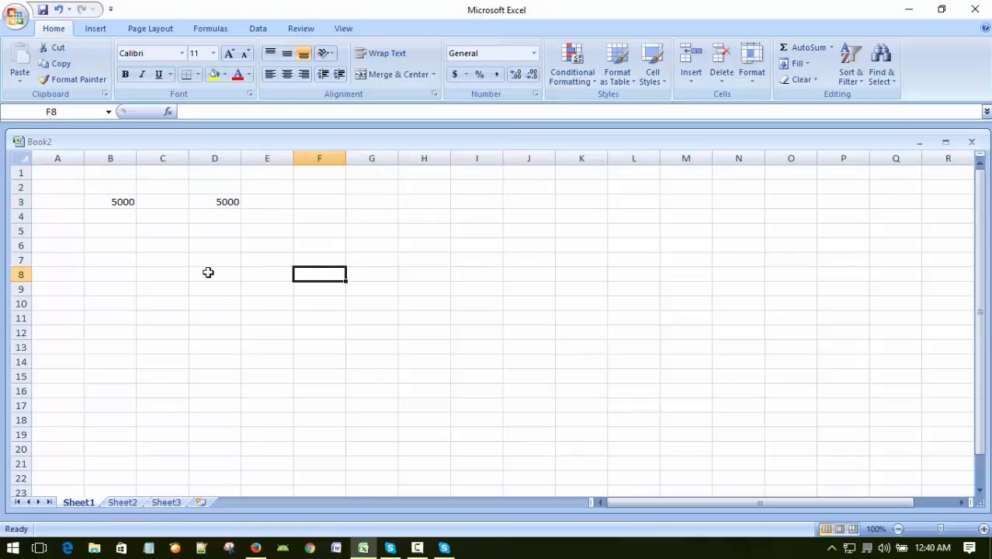
left_click(271, 215)
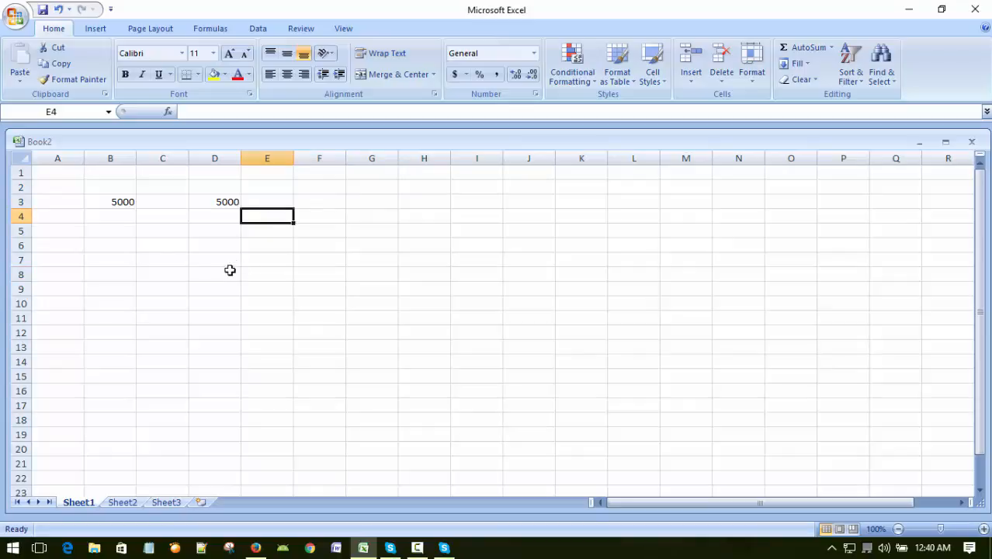
left_click(289, 249)
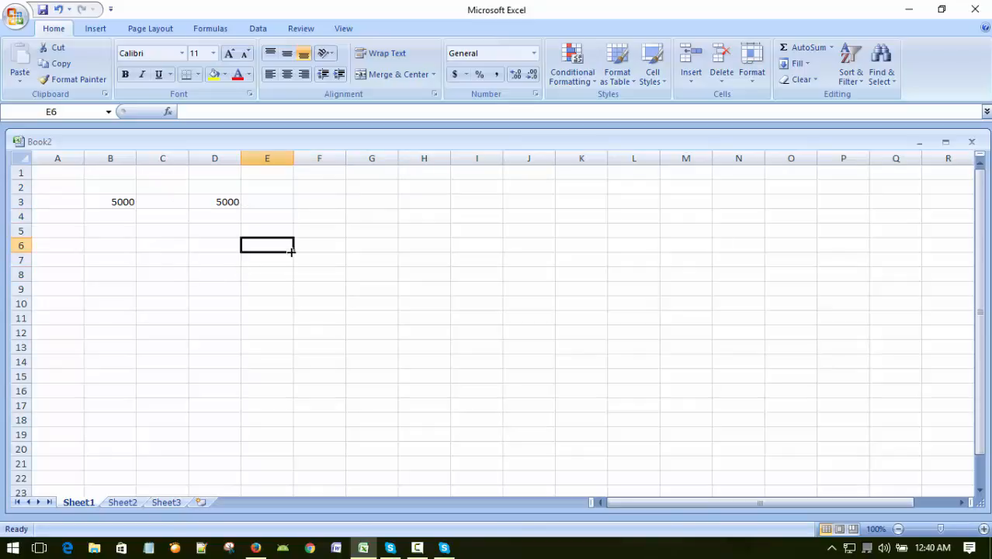
left_click(173, 242)
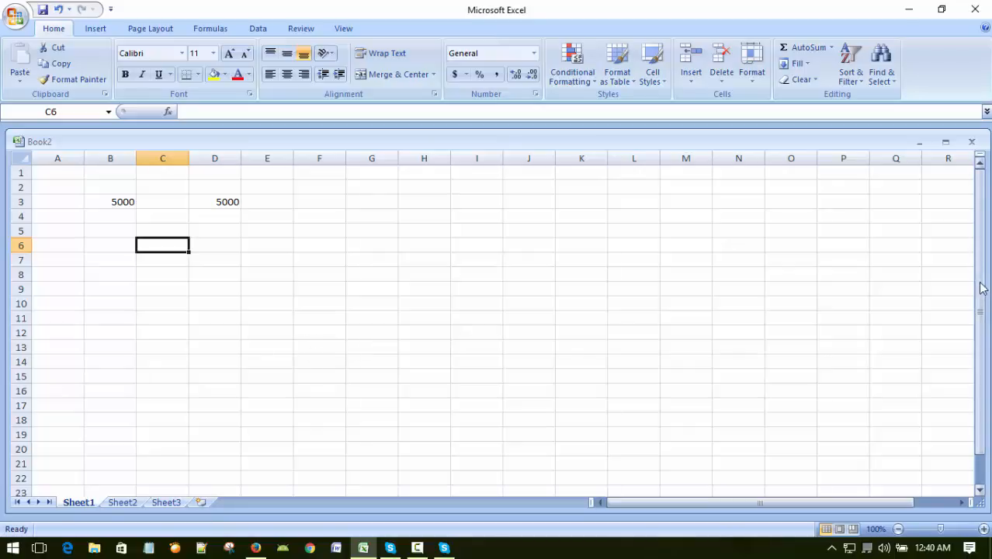
left_click_drag(979, 299, 981, 261)
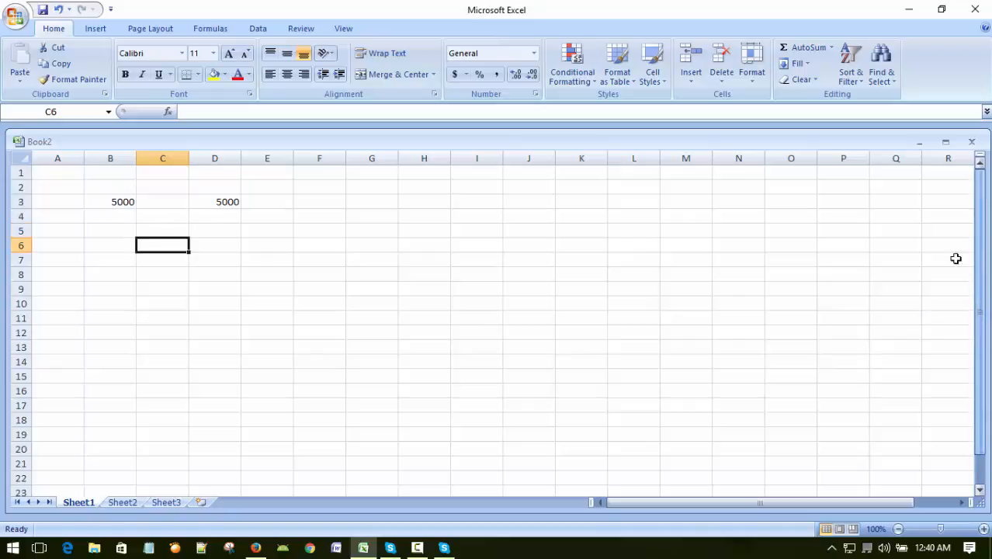
left_click(91, 231)
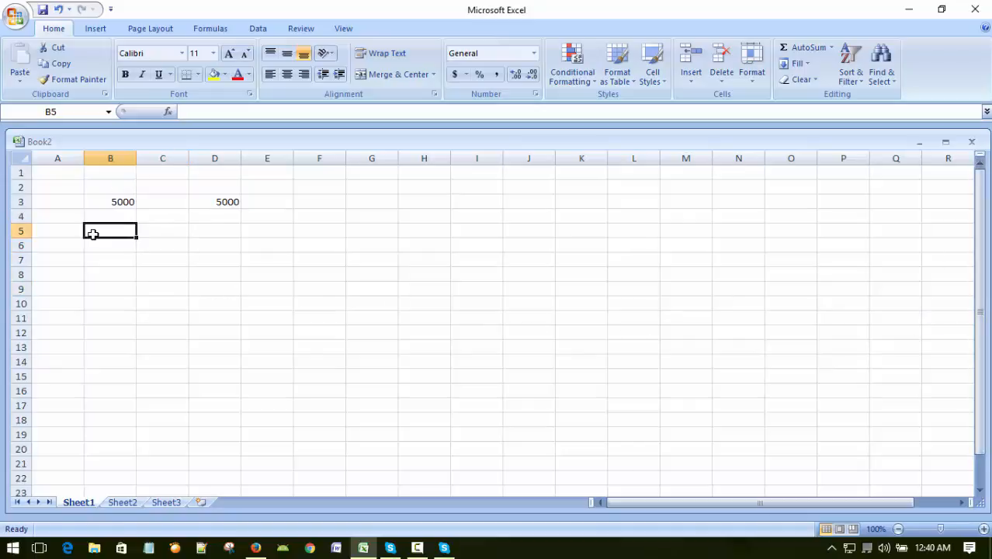
left_click(246, 313)
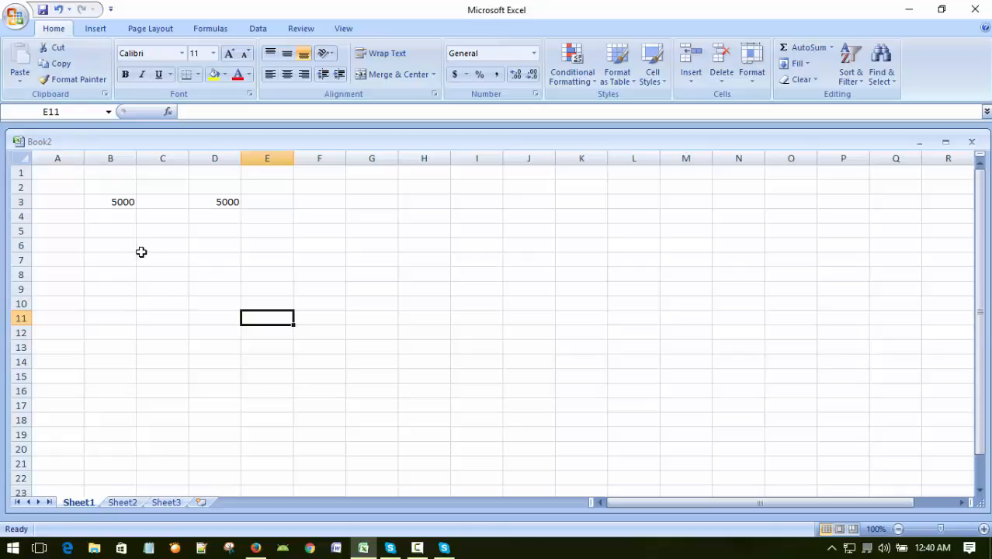
left_click(154, 258)
- Save the workbook in the OneDrive Documents folder as an Excel Workbook named ms excel tutorials-one
left_click(16, 19)
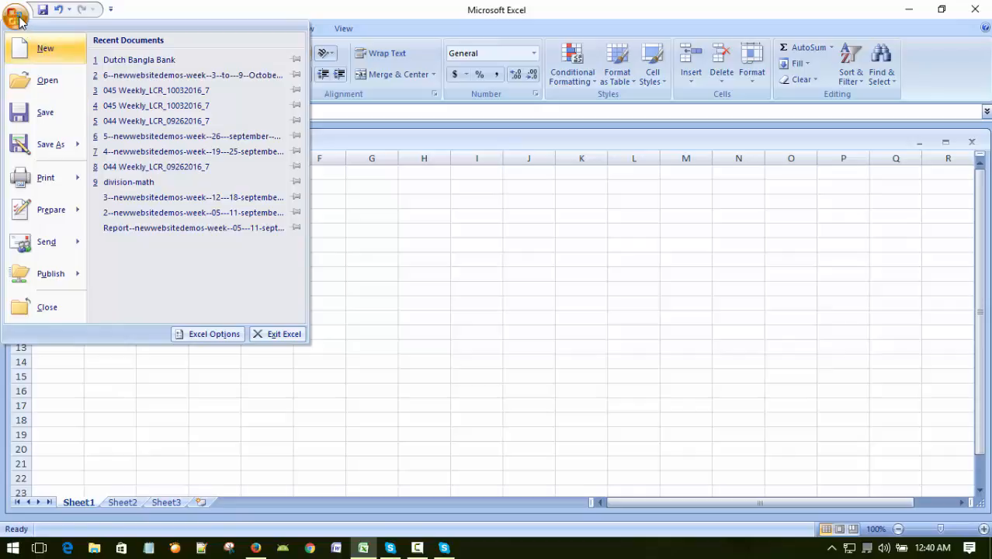
mouse_move(54, 150)
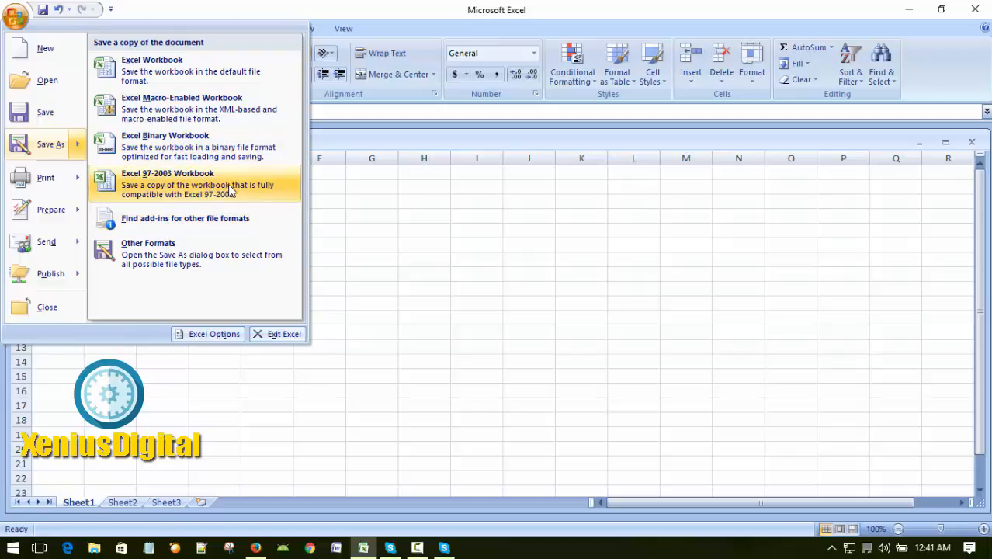
left_click(138, 76)
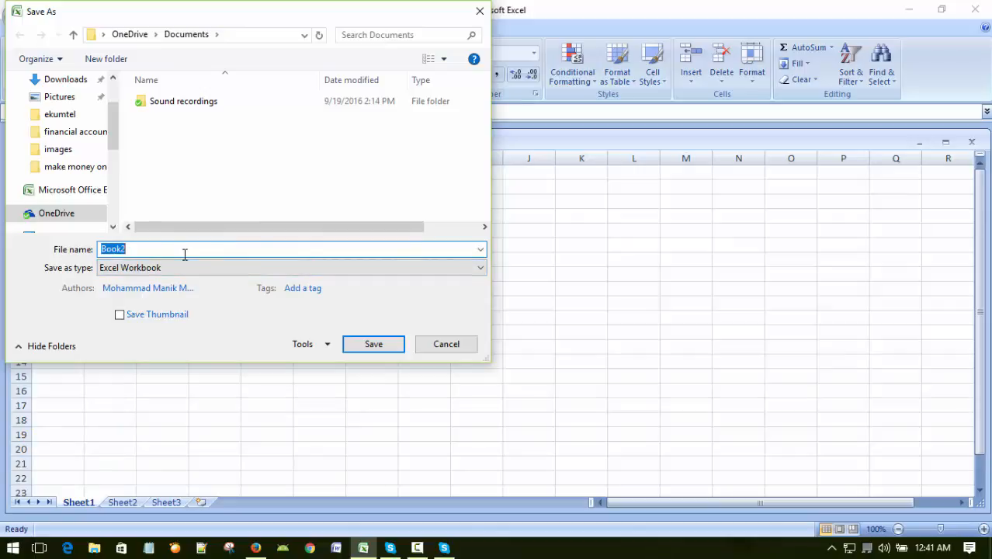
type("tutorials-one")
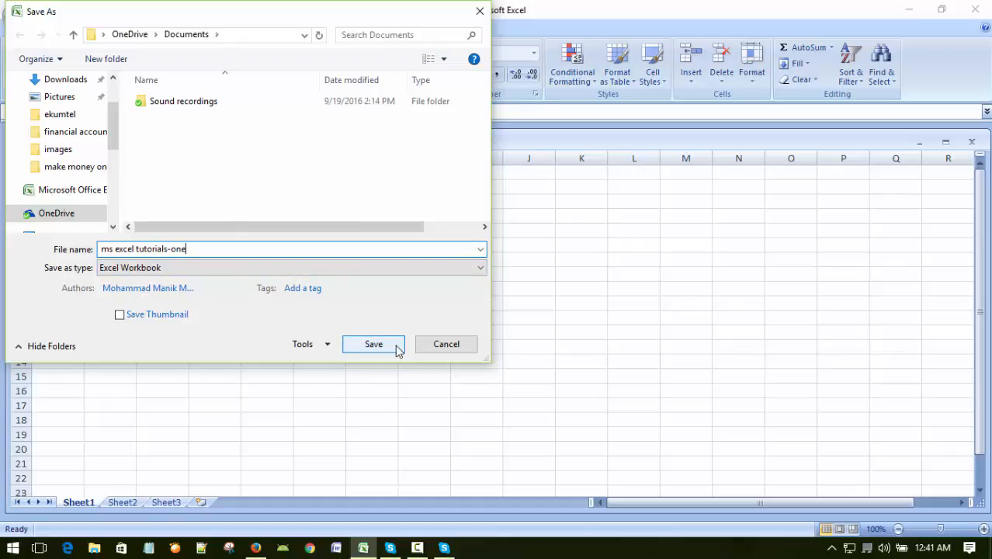
left_click(373, 349)
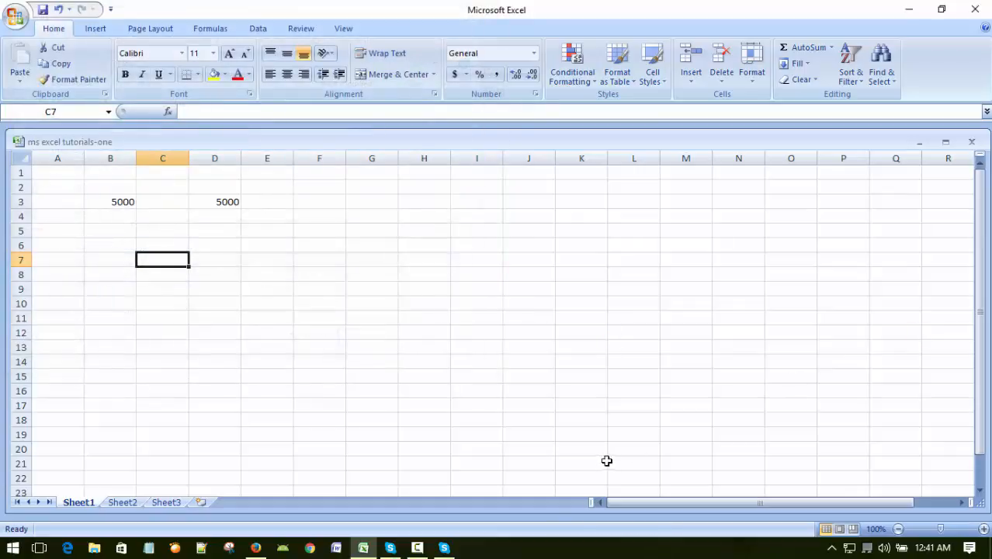
left_click(417, 548)
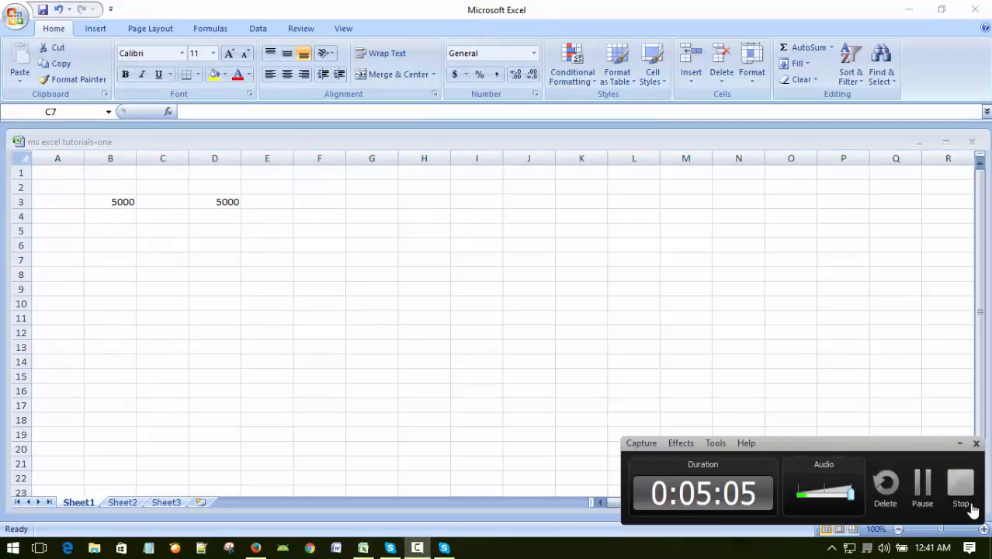
left_click(923, 485)
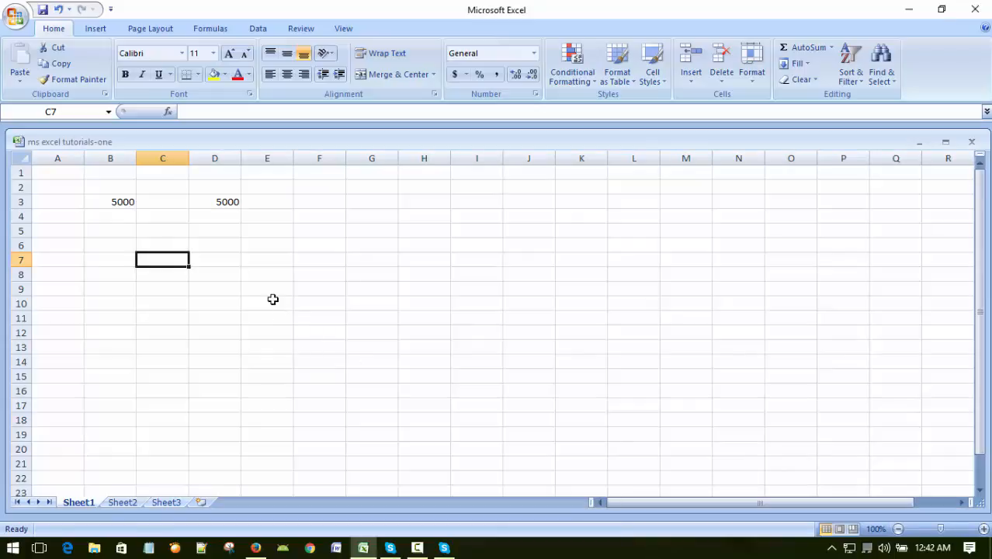
left_click(118, 219)
left_click(118, 330)
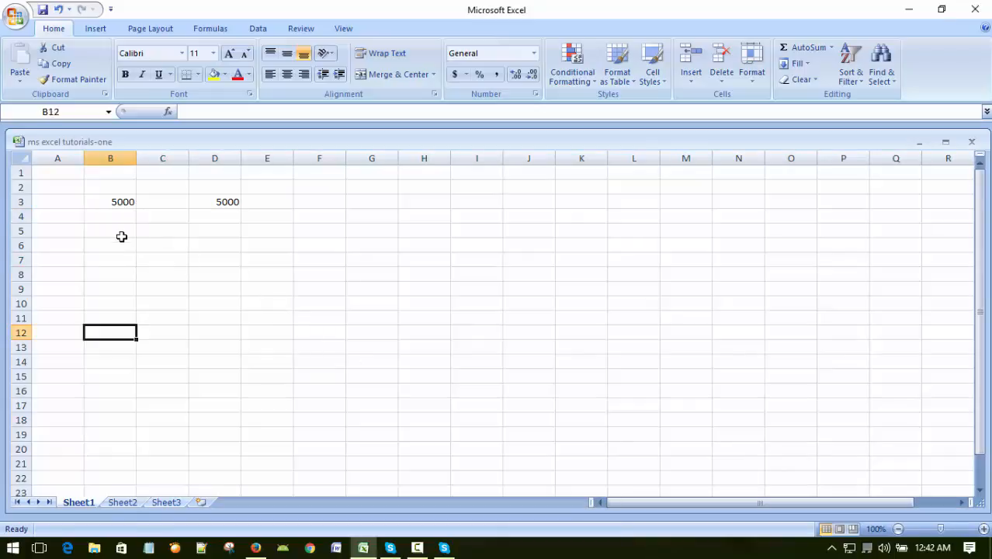
- Enter 4500, 3500, 3000 and 2500 in cells B4 through B7, one number per cell
left_click(117, 221)
type("4500")
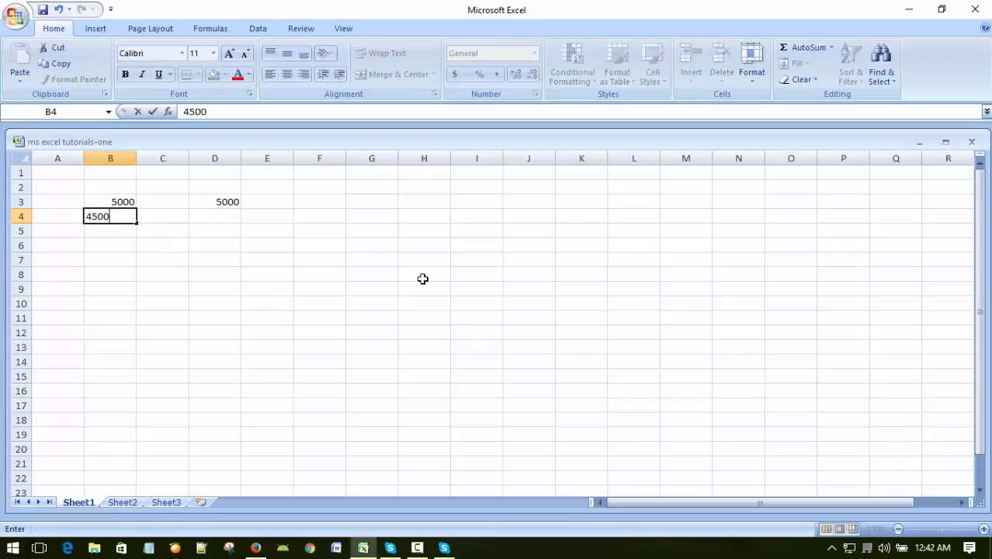
key("Return")
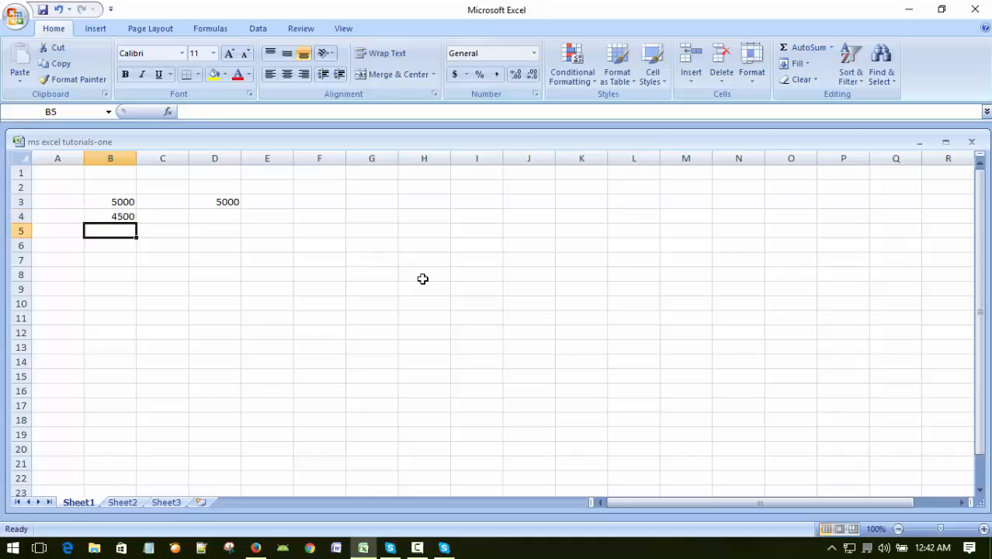
type("3500")
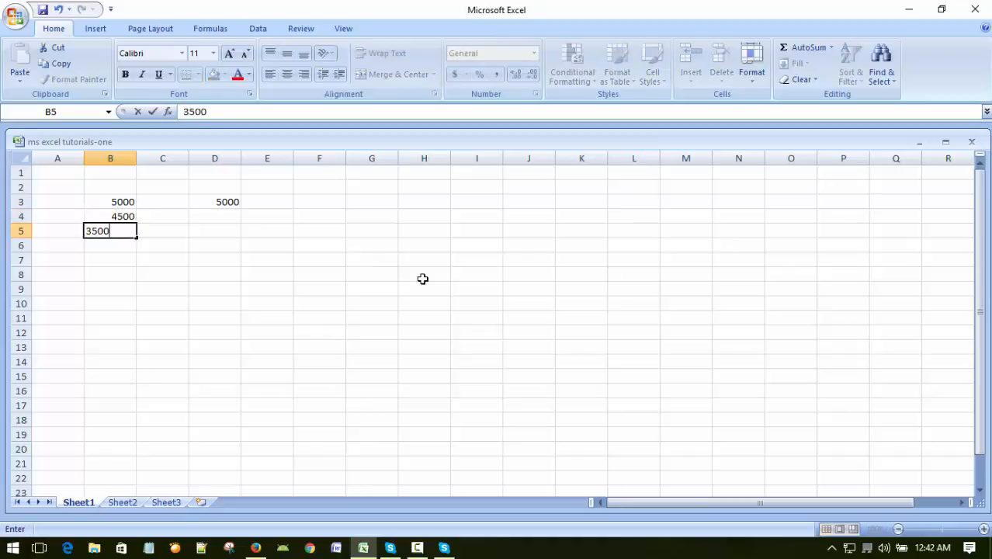
key("Return")
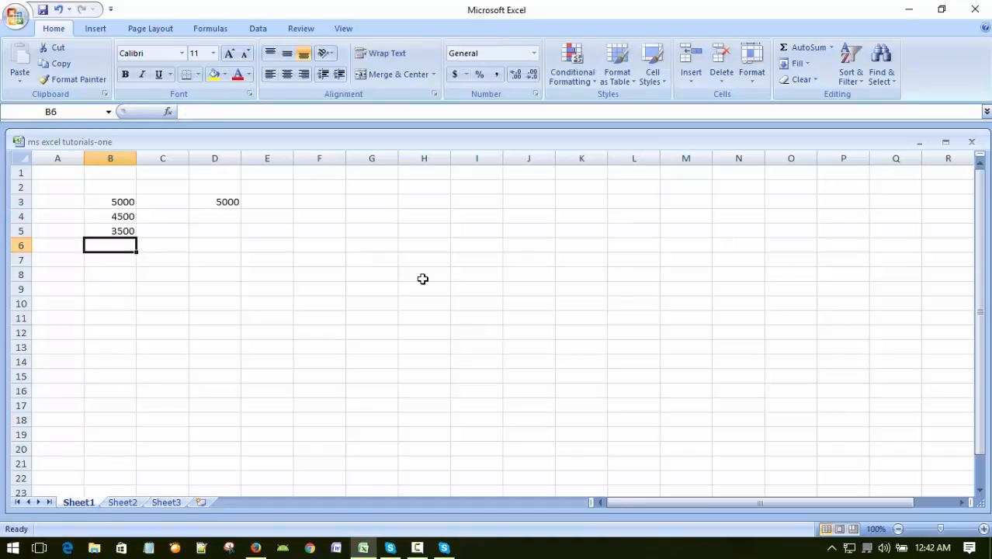
type("3000")
key("Return")
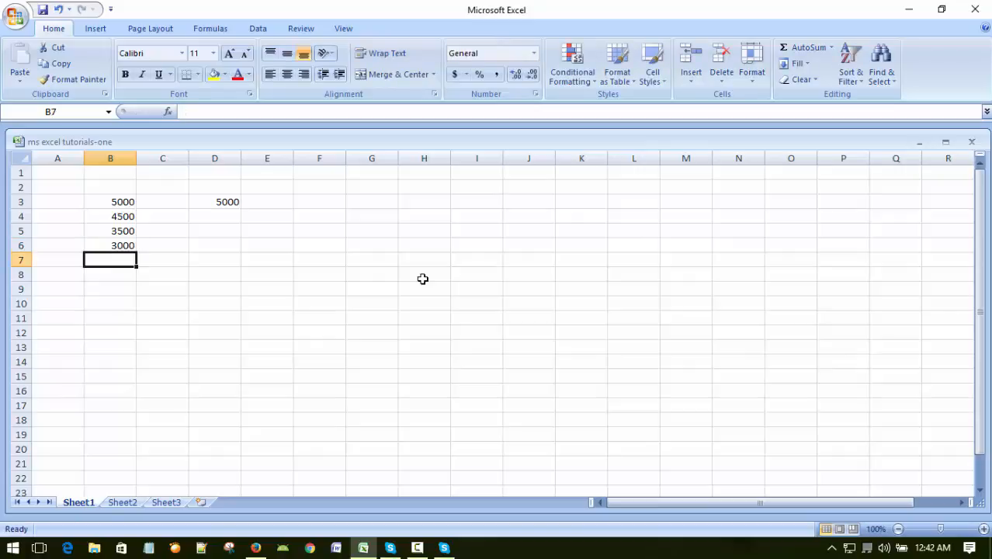
type("2500")
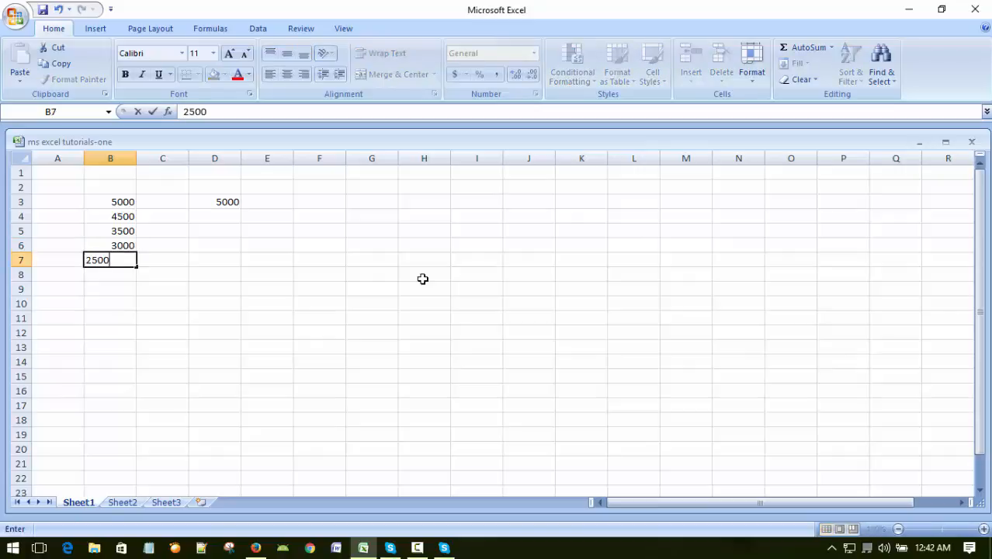
key("Return")
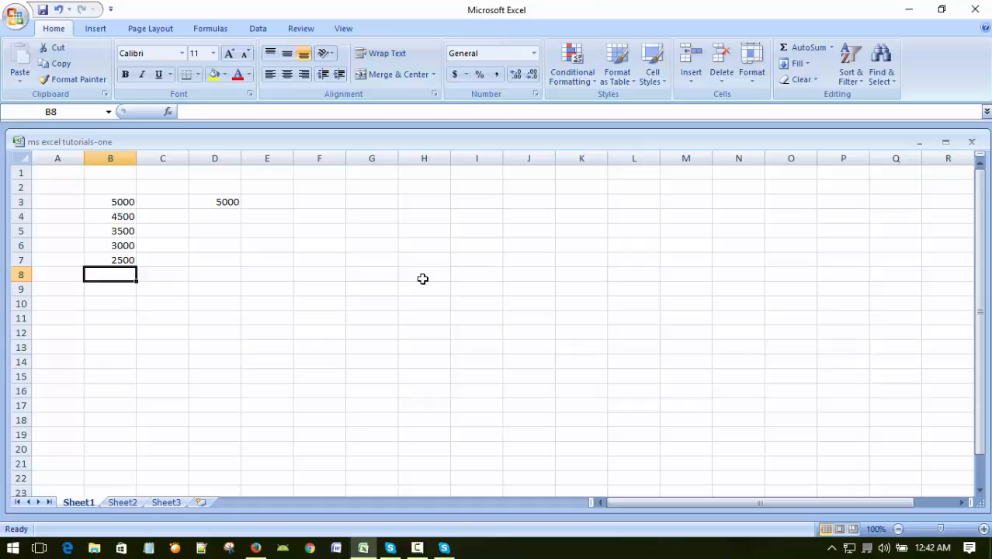
- Enter 1500, 100 and 500 in cells B8 through B10, one number per cell
type("1500")
key("Return")
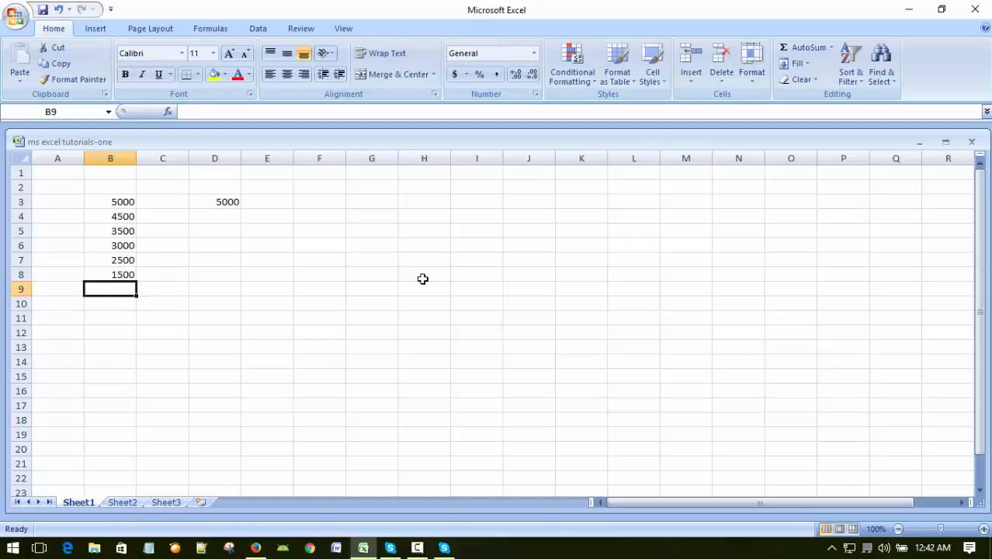
type("100")
key("Return")
type("500")
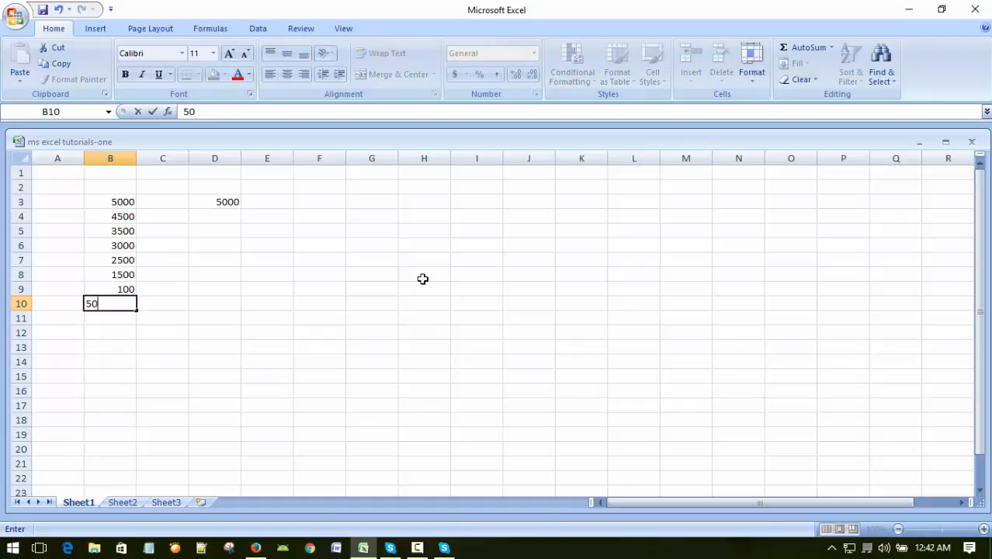
key("Return")
- Move the cell selection through the numbers in column B and across to cell D3 to examine their contents
key("Up")
key("Up")
key("Up")
key("Up")
key("Up")
key("Up")
key("Up")
key("Up")
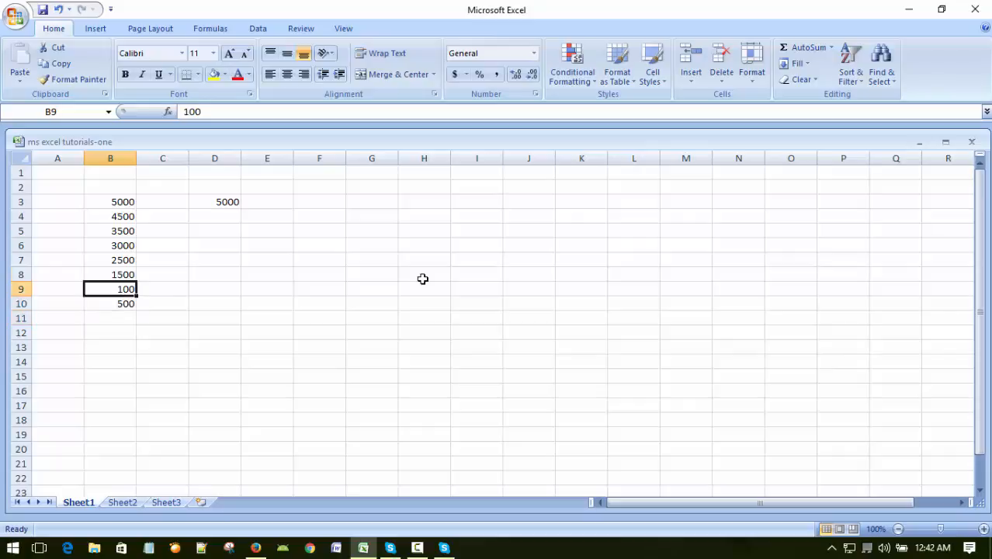
key("Right")
key("Right")
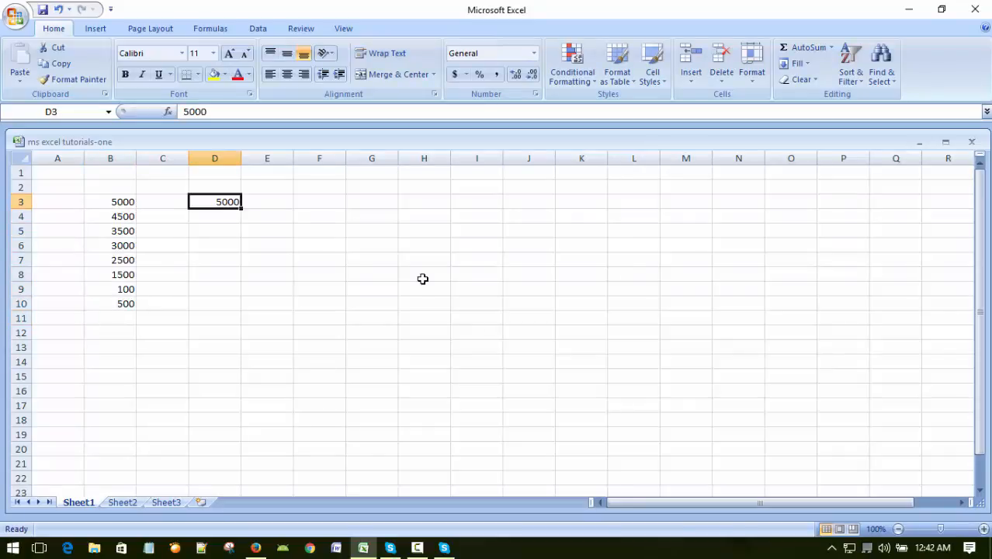
key("Left")
key("Left")
key("Right")
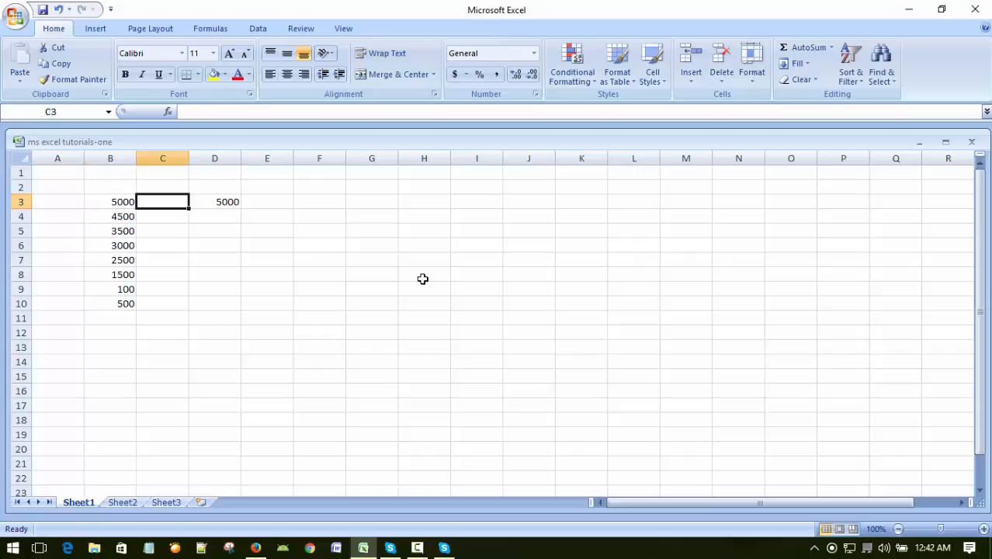
key("Left")
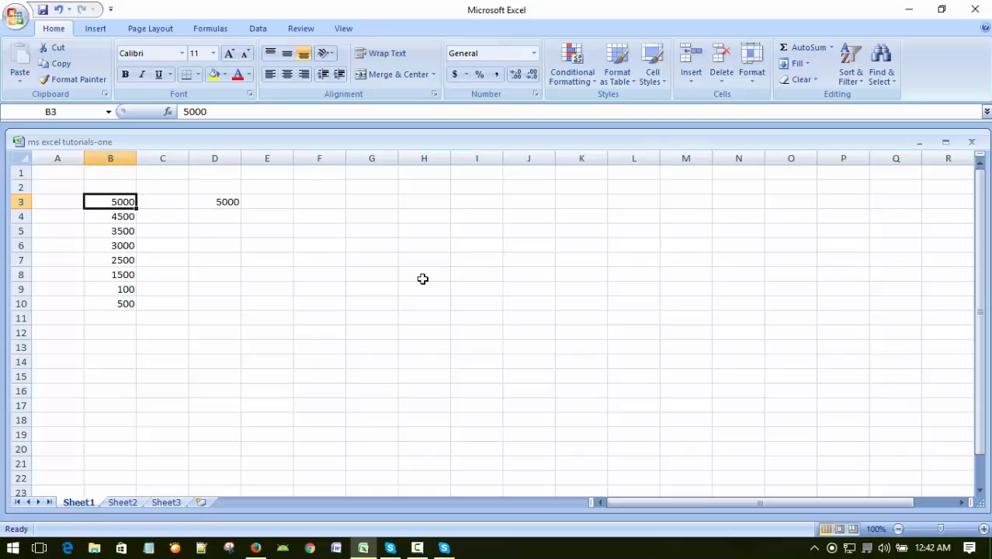
key("Down")
key("Up")
key("Up")
key("Down")
key("Down")
key("Down")
key("Down")
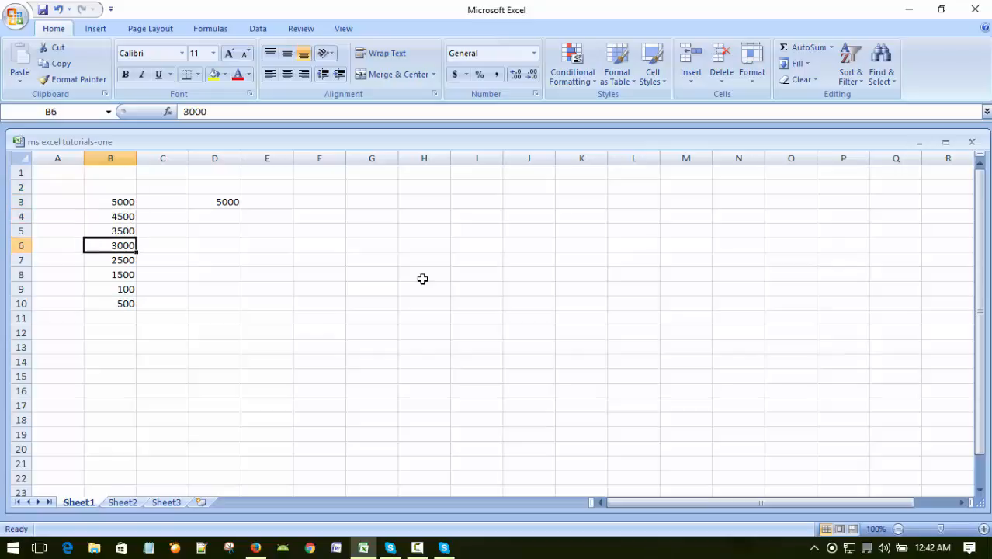
key("Down")
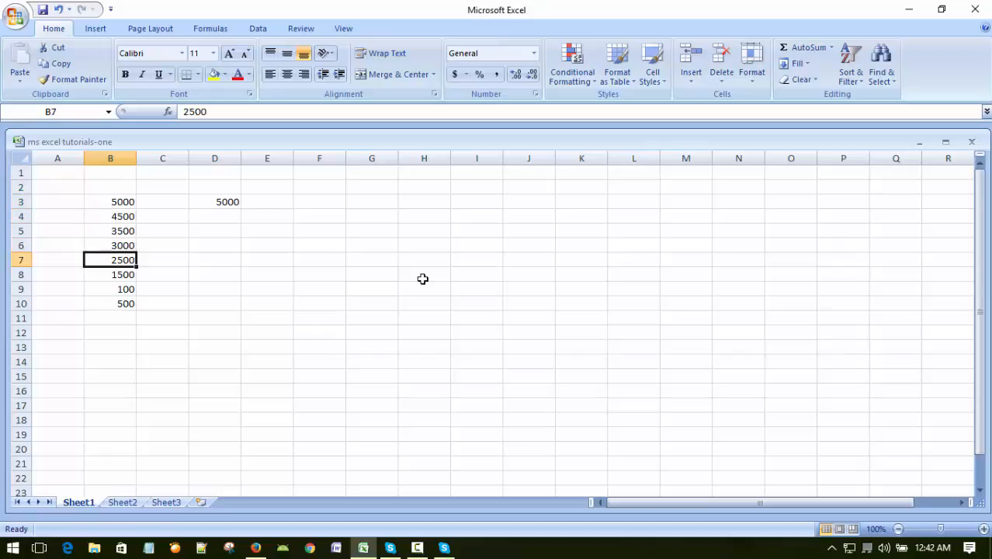
- Make cells B3 through B12 bold, covering all the numbers in column B
left_click(380, 275)
left_click_drag(122, 204, 105, 327)
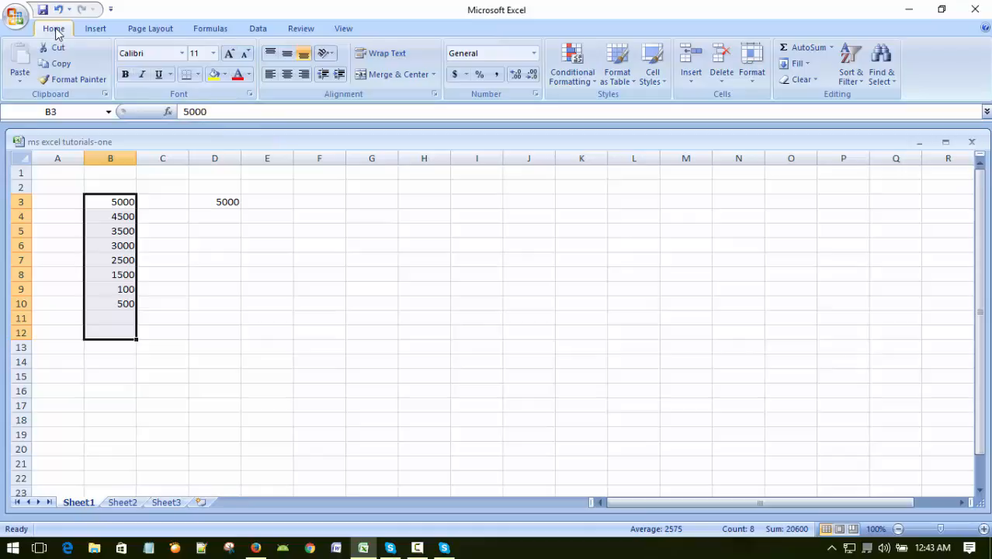
left_click(126, 76)
left_click(218, 334)
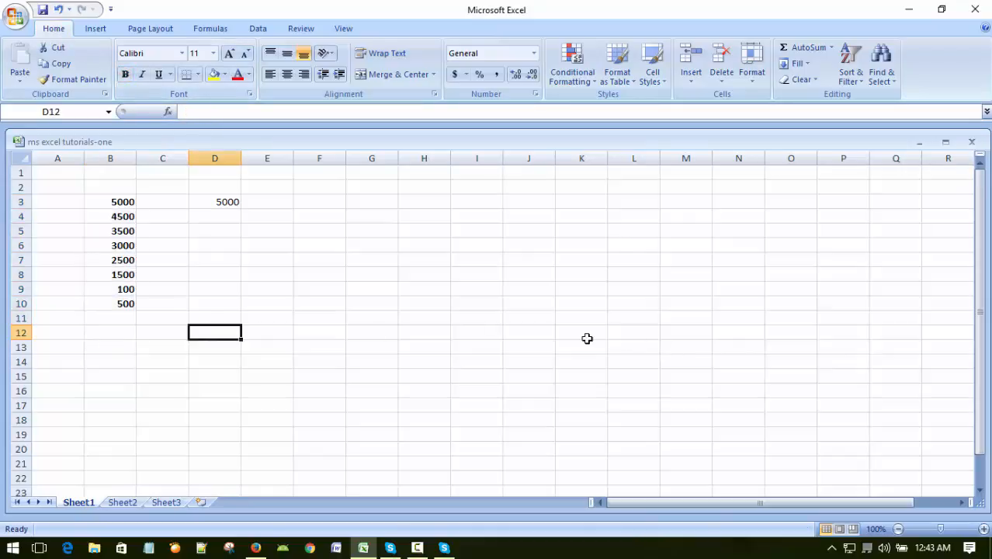
- Compare the bold numbers in column B with the regular-weight number in cell D3
left_click(587, 338)
left_click(231, 203)
left_click(284, 365)
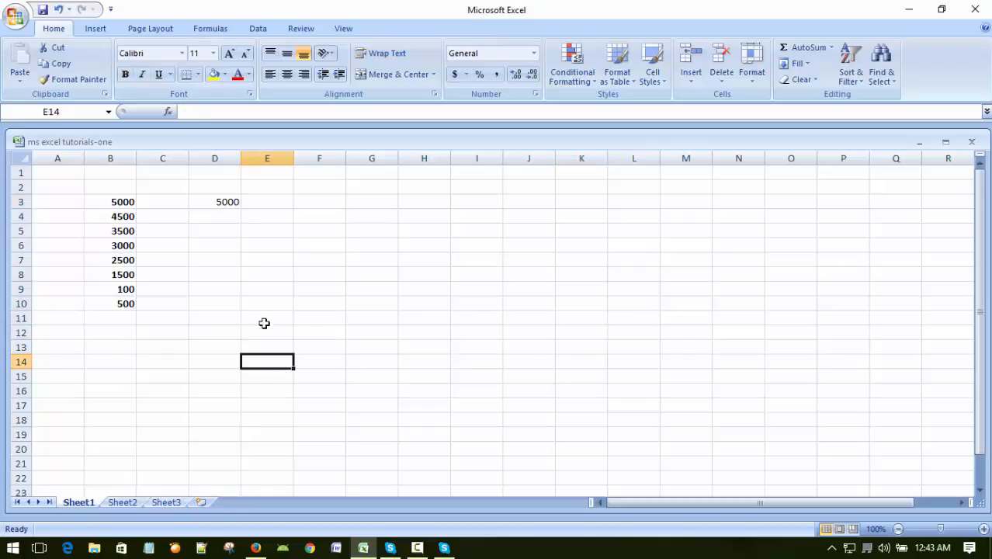
left_click(230, 204)
left_click(230, 290)
left_click(227, 203)
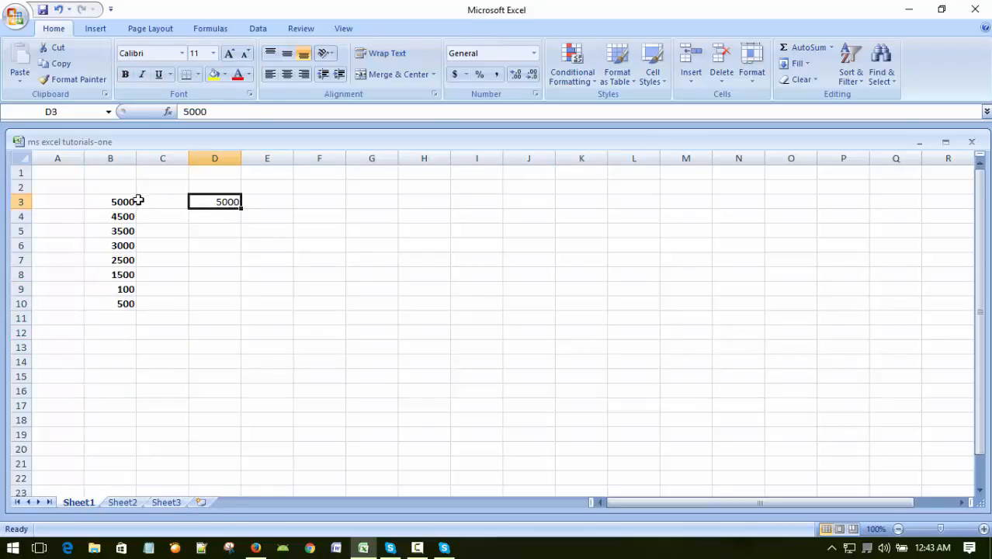
left_click(128, 201)
left_click(111, 344)
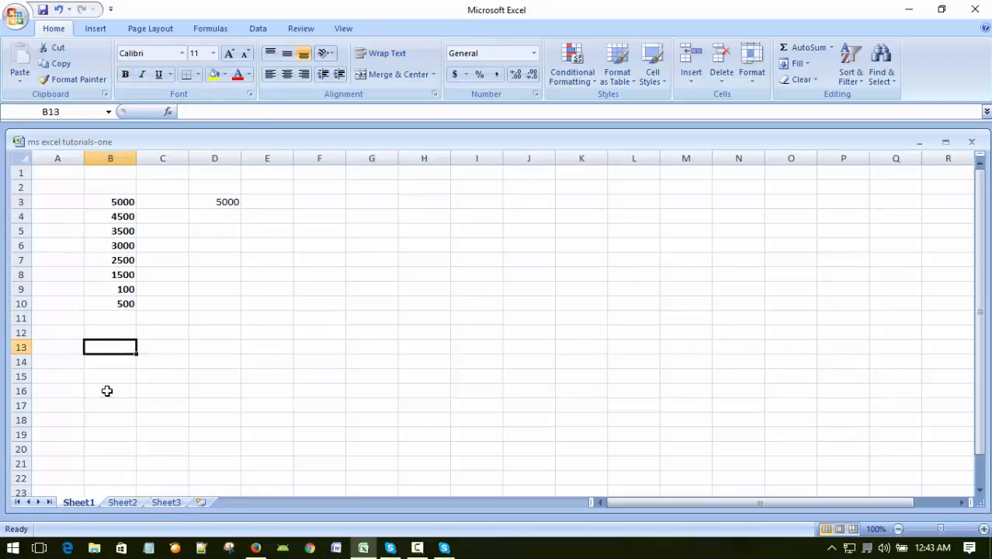
left_click(247, 320)
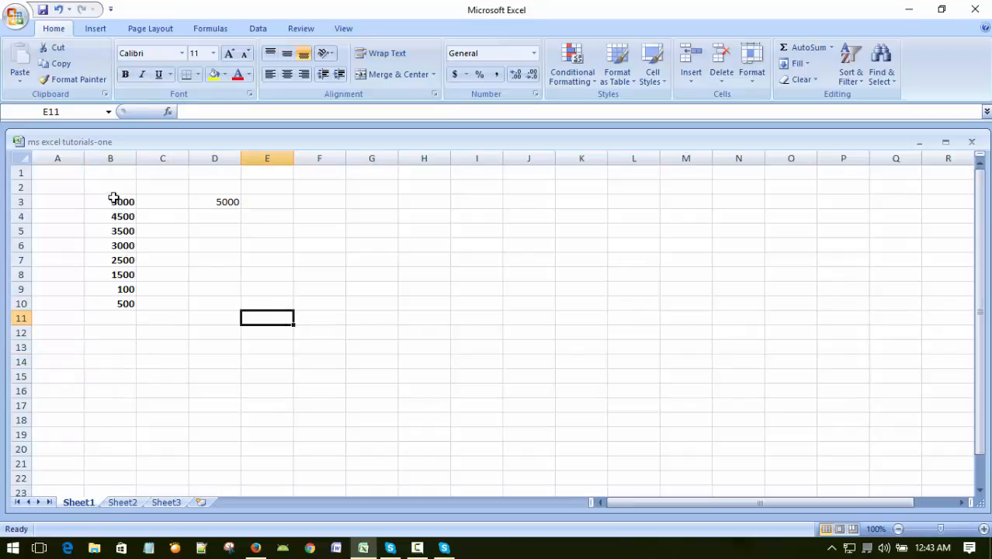
left_click_drag(113, 197, 93, 302)
left_click_drag(357, 346, 326, 346)
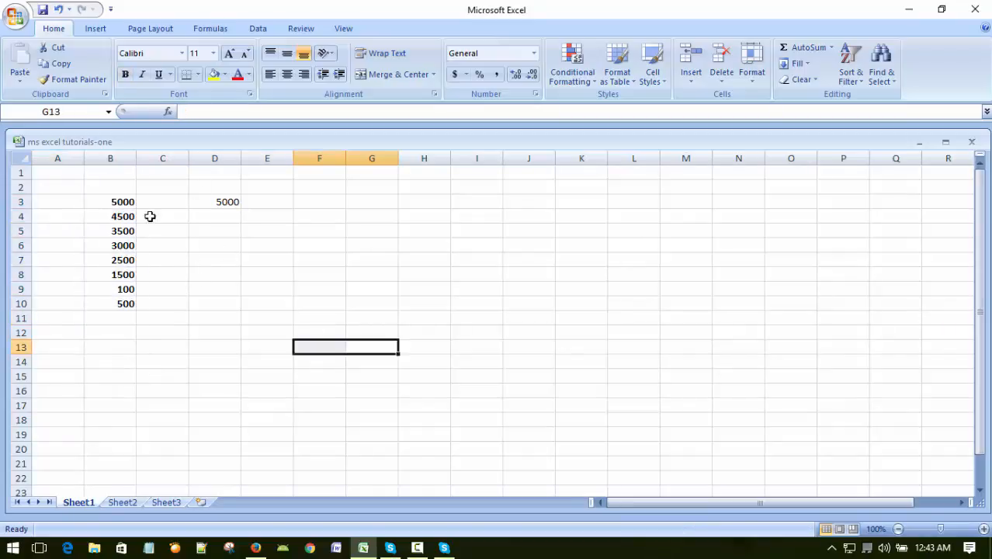
left_click_drag(120, 201, 111, 315)
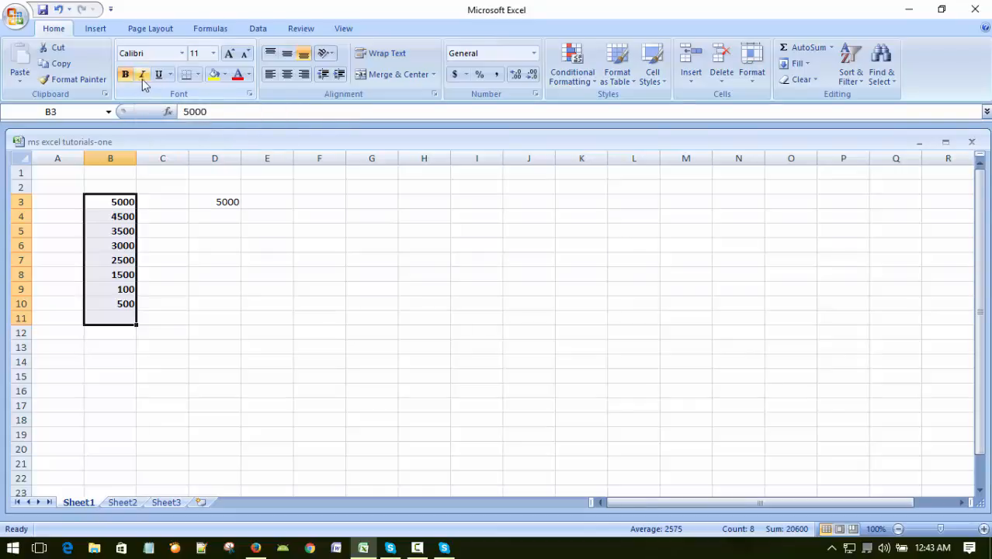
left_click(278, 303)
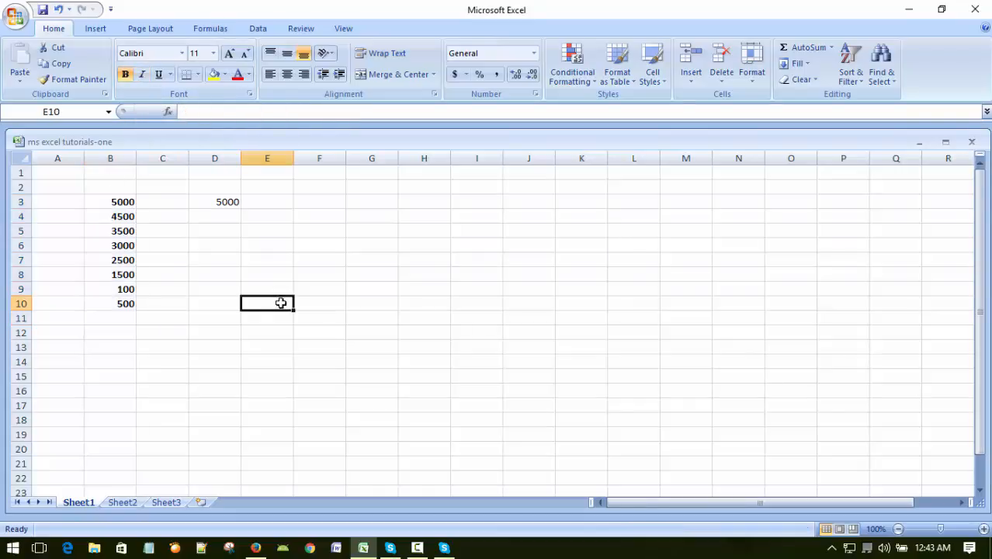
- Italicize the numbers in cells B6 through B10
left_click(95, 247)
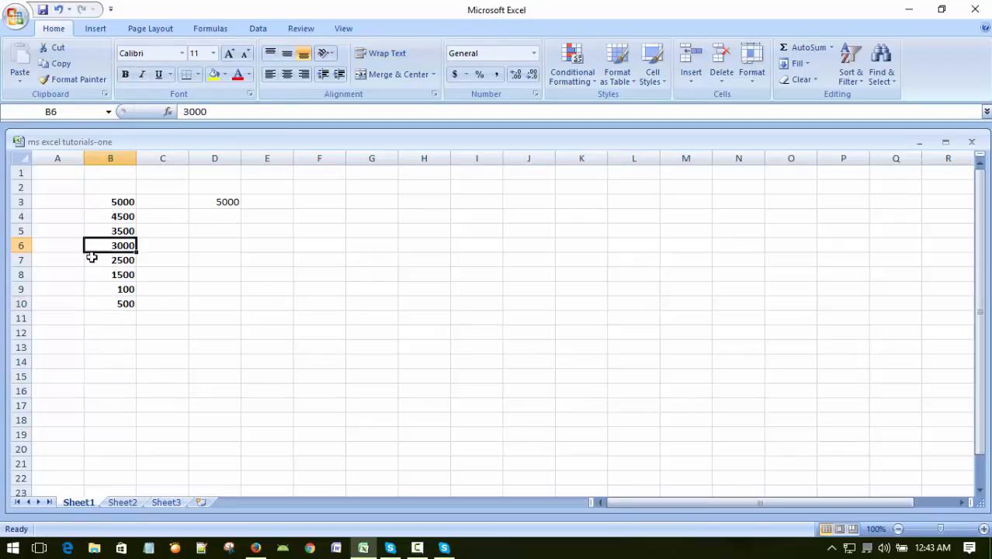
left_click_drag(93, 247, 80, 300)
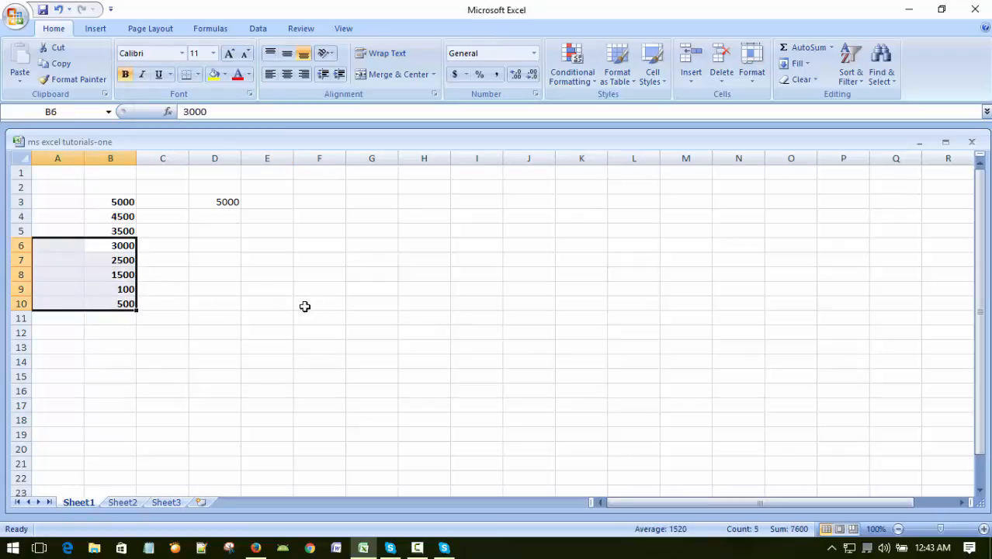
left_click(266, 318)
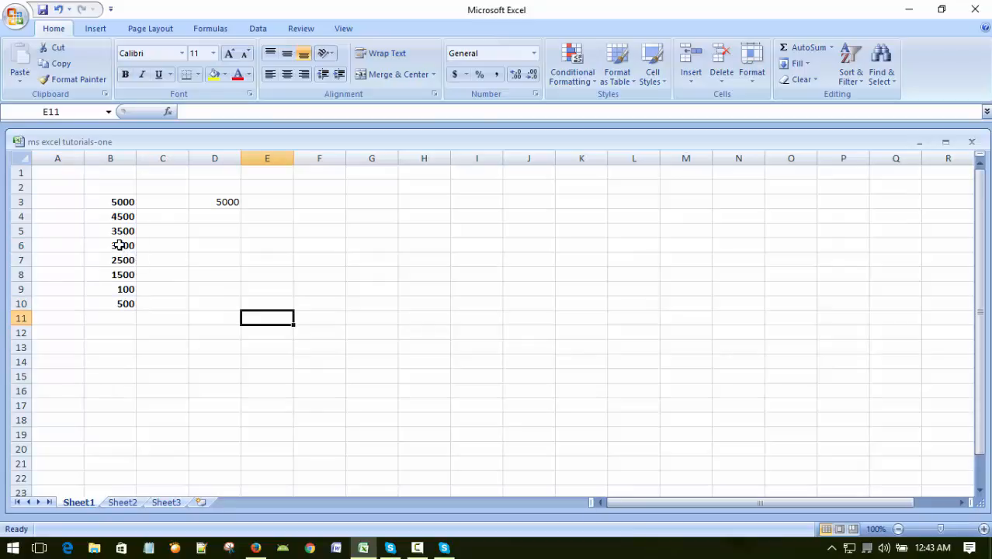
left_click_drag(119, 245, 109, 310)
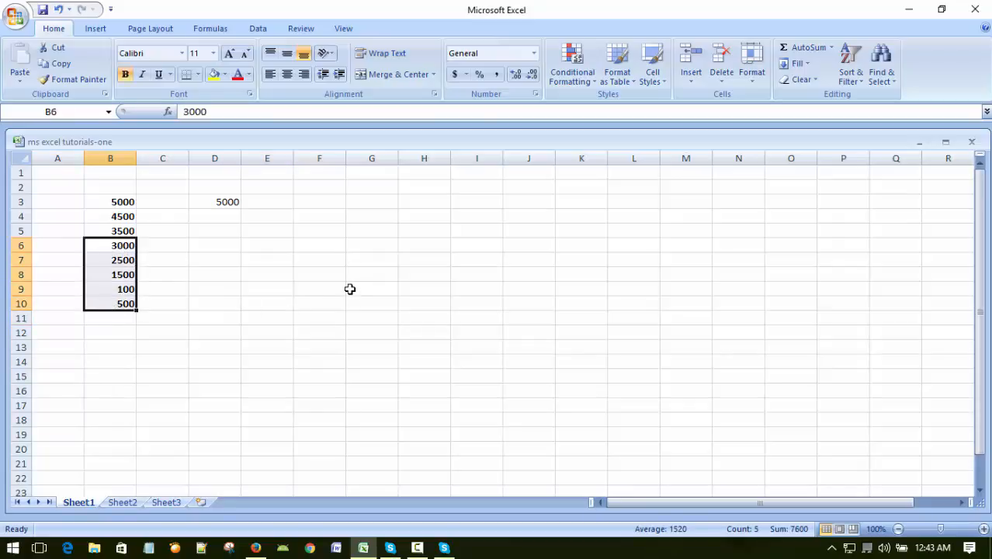
left_click(142, 75)
left_click_drag(259, 336, 263, 348)
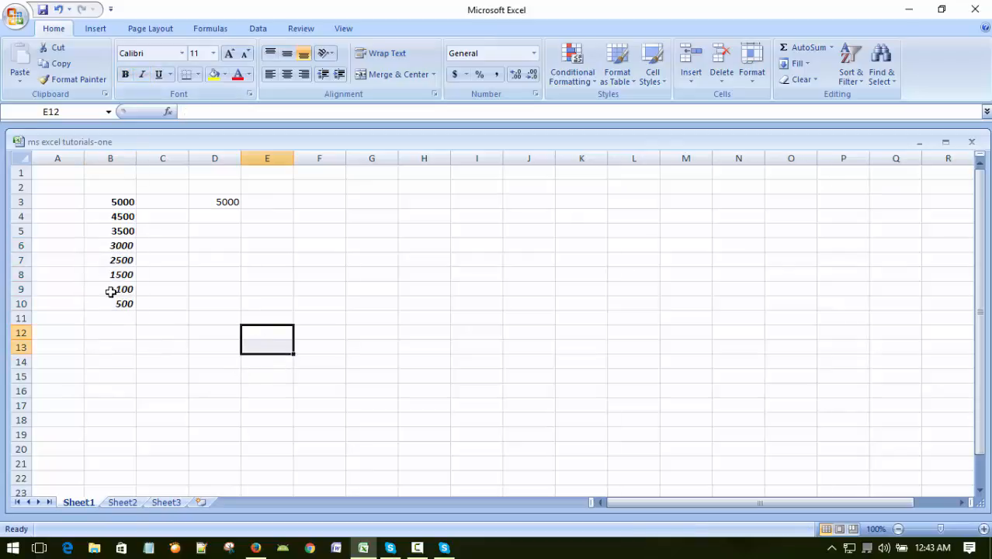
left_click(126, 201)
left_click(127, 231)
left_click(296, 271)
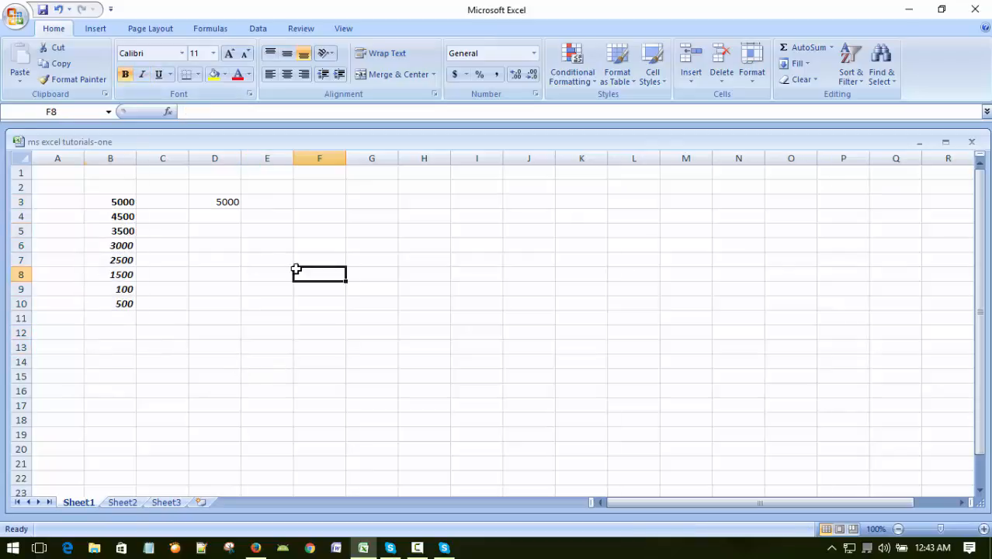
- Underline the number in cell D3
left_click(223, 200)
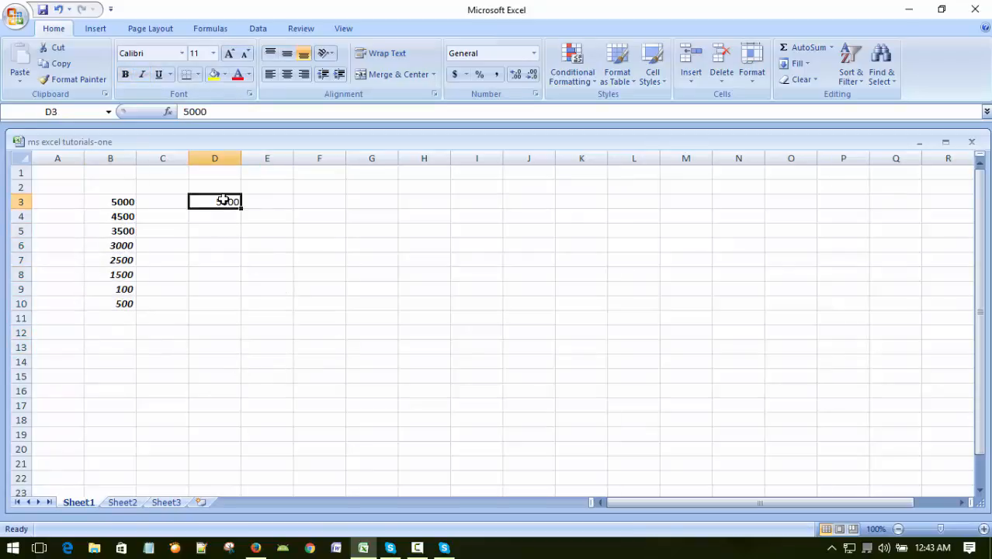
left_click(159, 75)
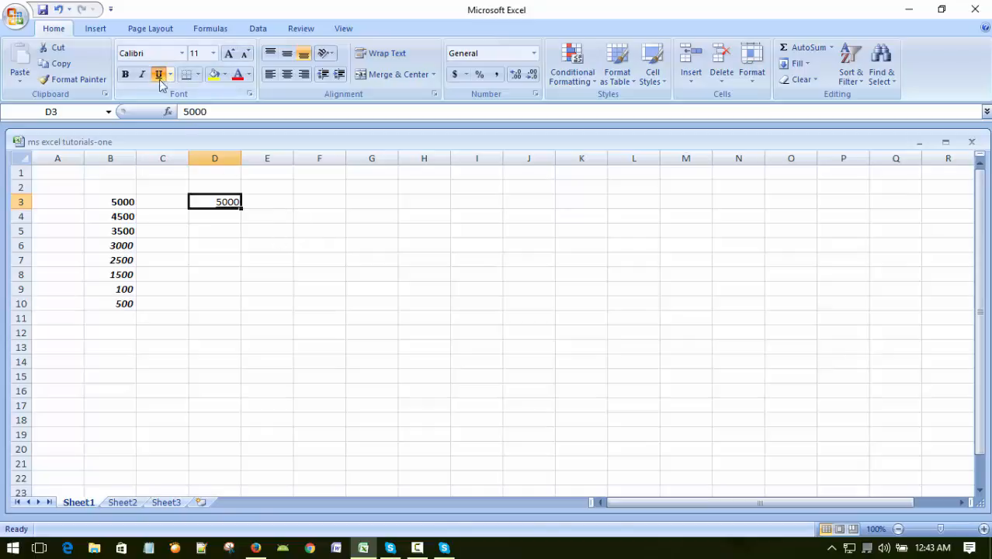
left_click_drag(278, 332, 279, 347)
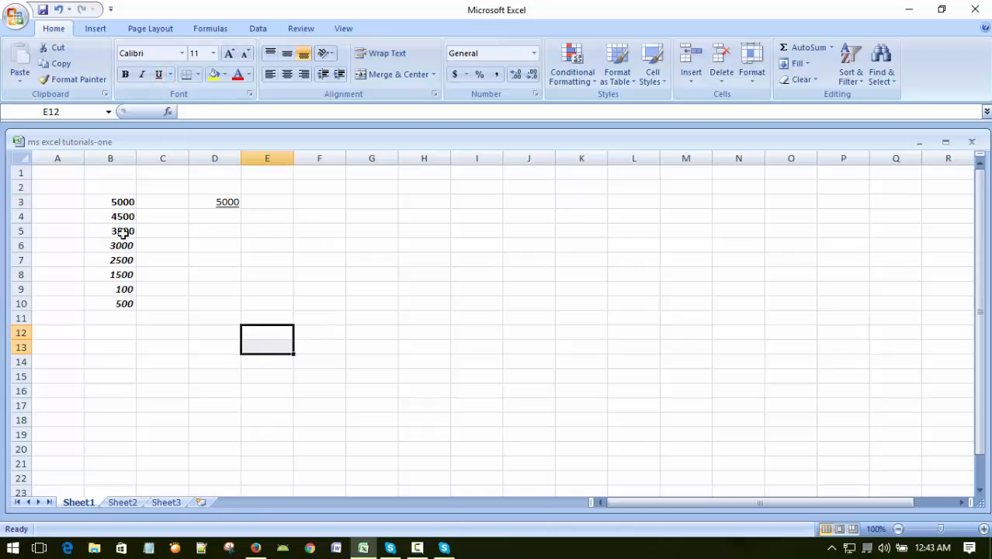
- Underline cells A3 through B5, covering the first three numbers in column B
left_click_drag(102, 200, 90, 215)
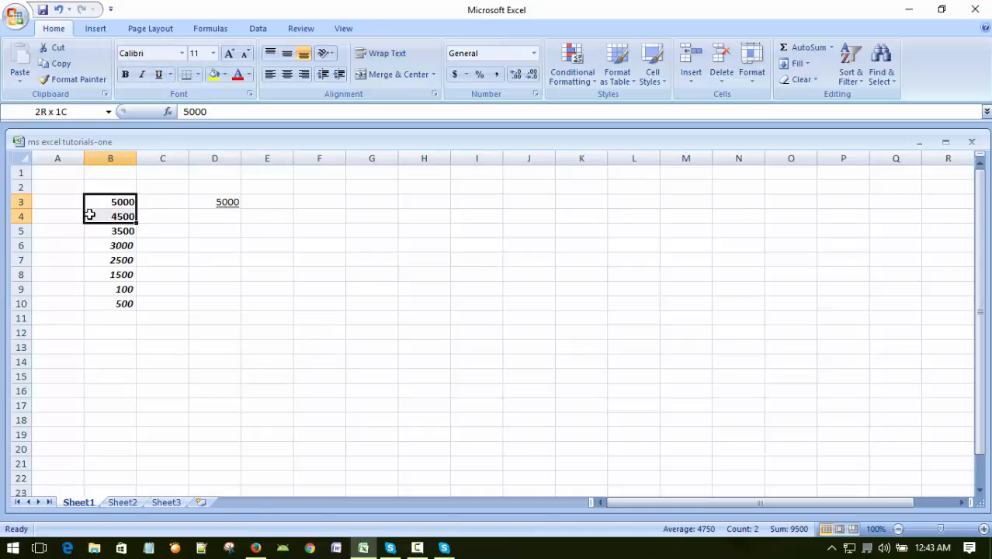
left_click(204, 260)
left_click_drag(104, 200, 80, 227)
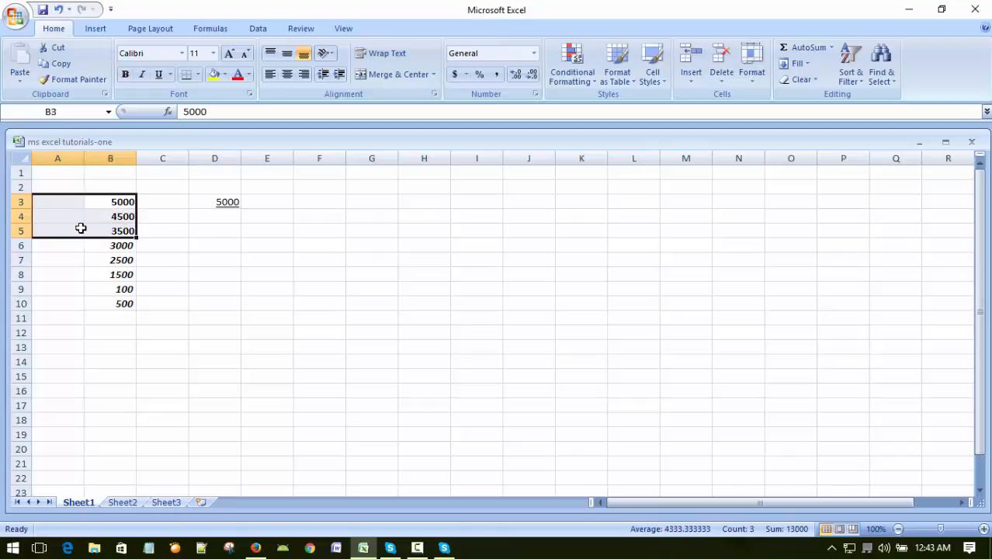
left_click(125, 74)
left_click(158, 74)
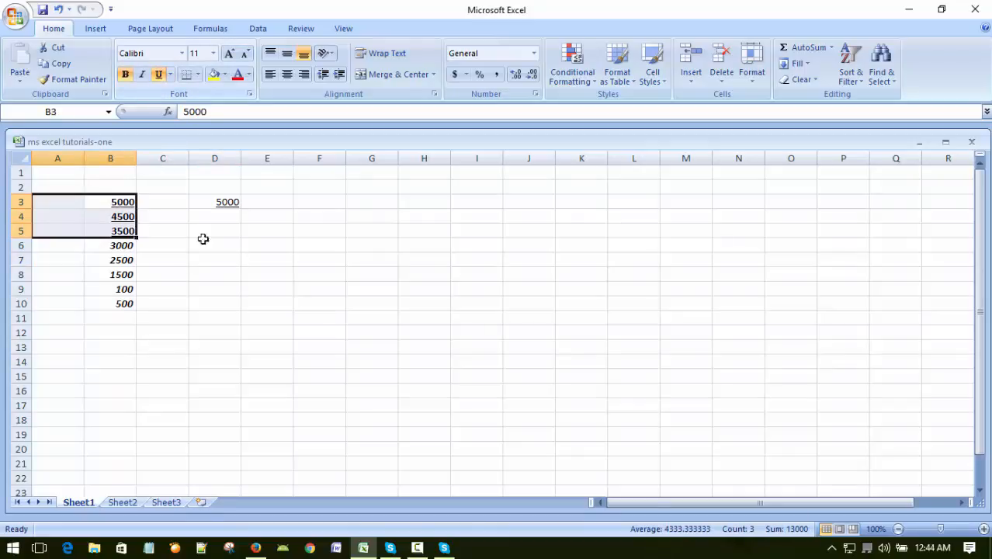
left_click_drag(262, 288, 268, 303)
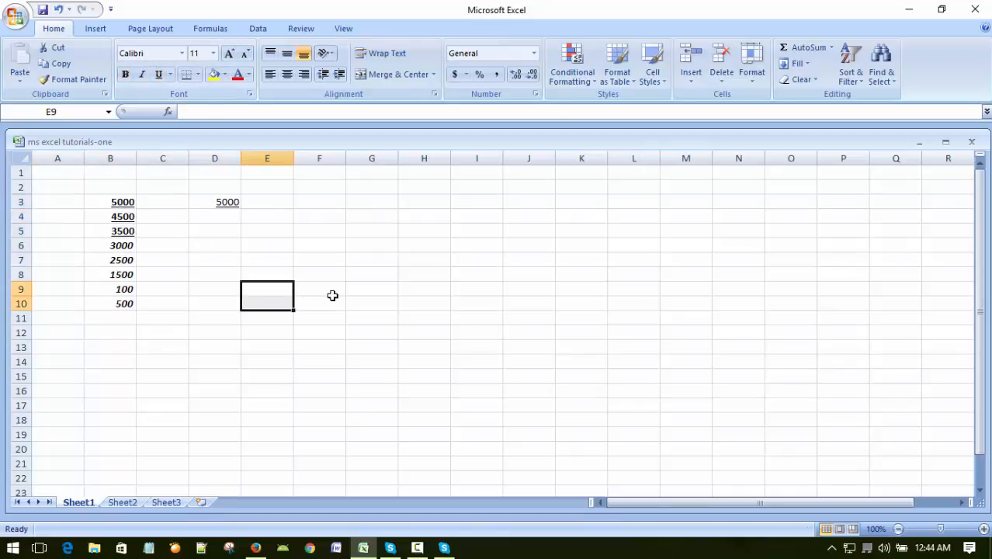
left_click(350, 236)
left_click(207, 251)
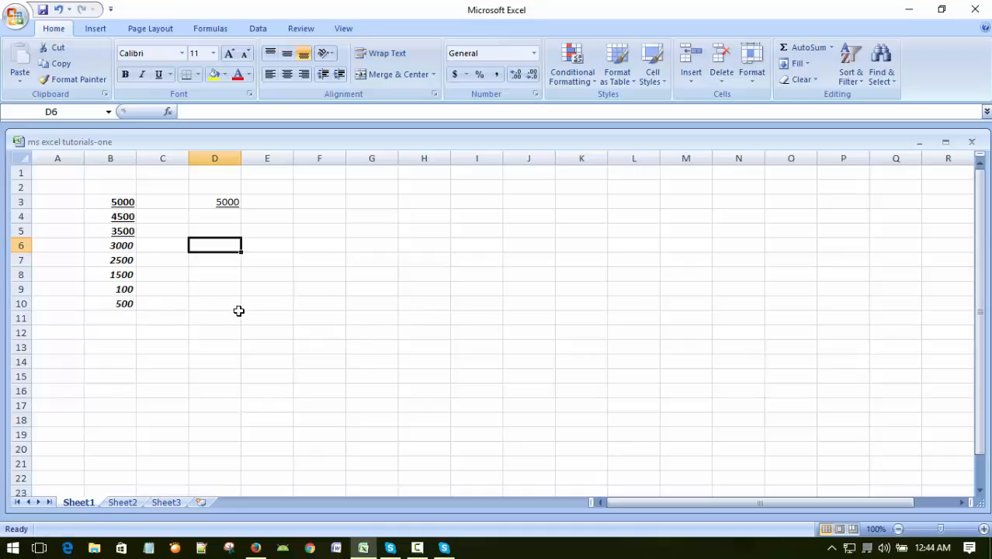
left_click(273, 315)
left_click(213, 230)
left_click(221, 328)
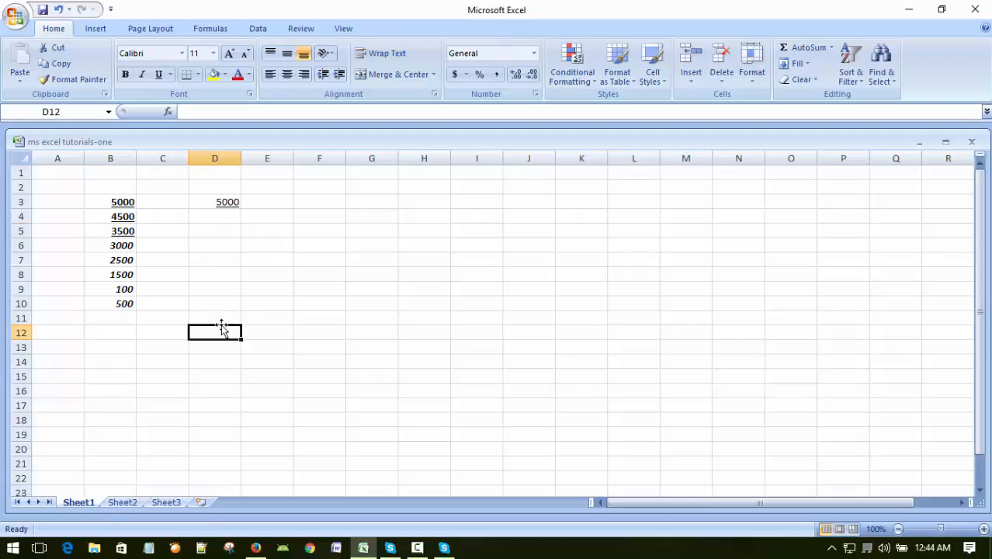
left_click(233, 260)
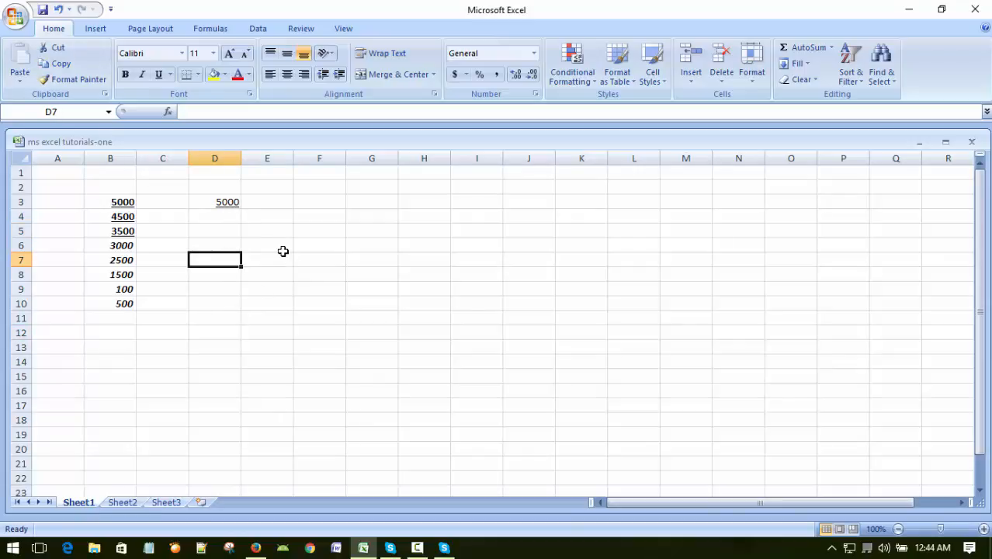
- Cut the underlined number from cell D3 and paste it into cell F7
left_click(233, 203)
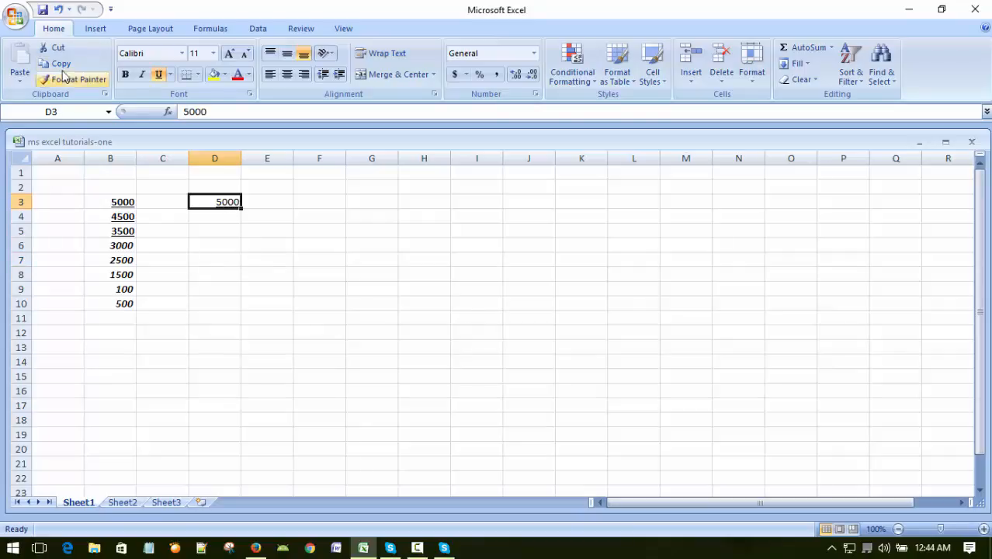
left_click(55, 47)
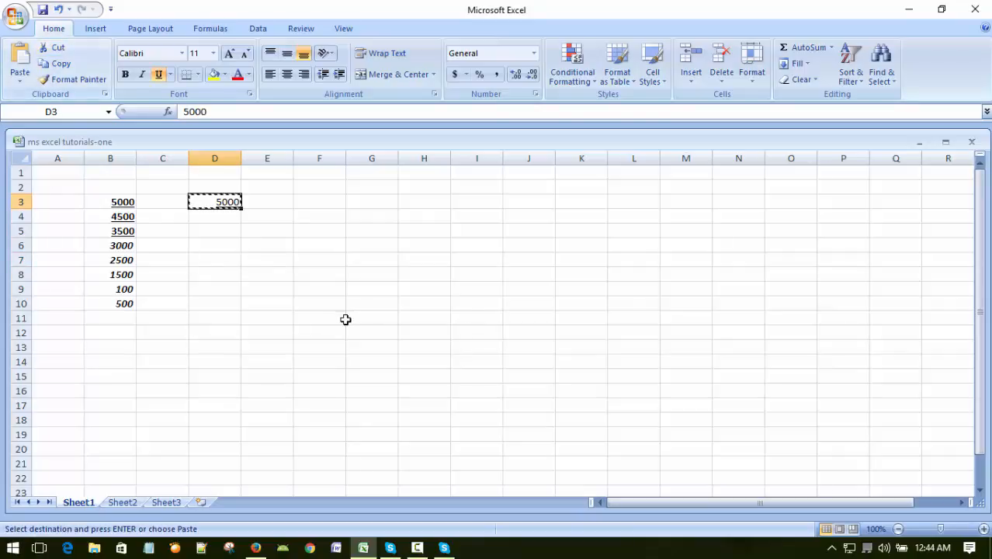
left_click(315, 260)
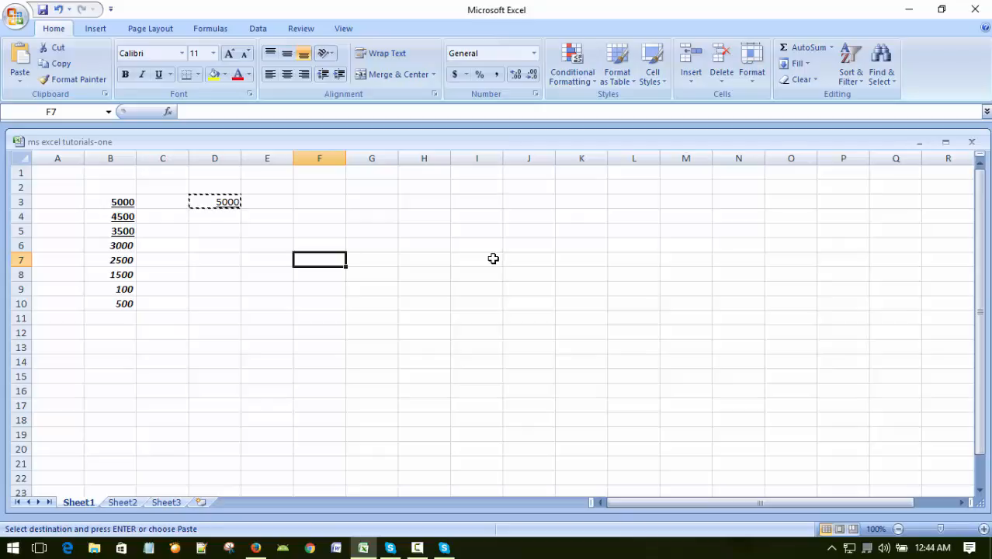
key("Return")
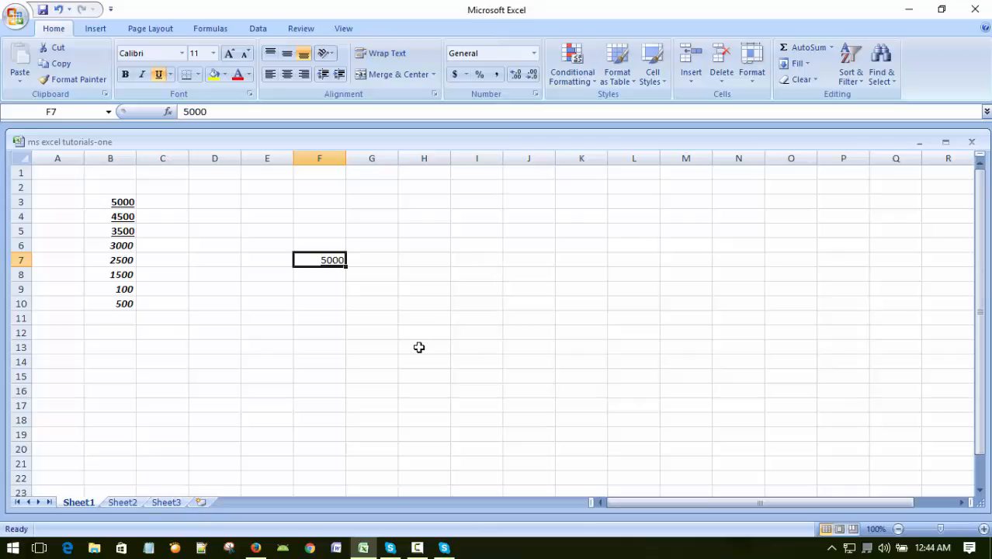
left_click(412, 336)
left_click(199, 204)
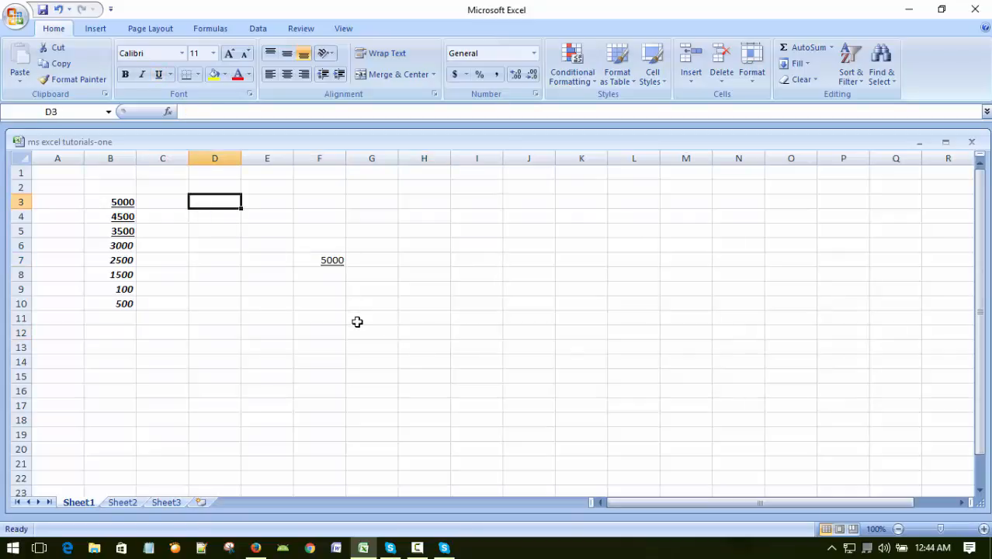
left_click(353, 319)
- Cut the number from cell F7 and paste it back into cell D3
left_click(332, 261)
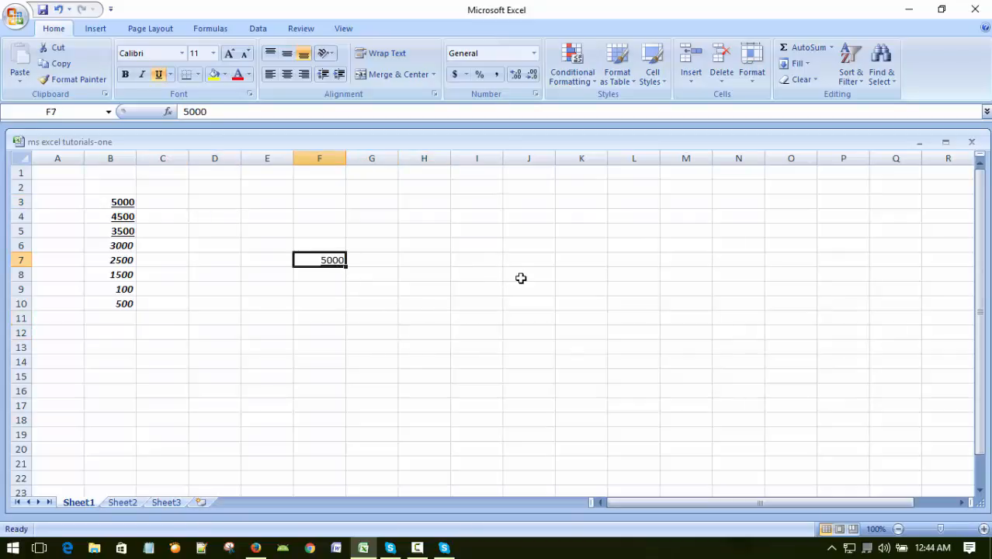
left_click(58, 63)
left_click(259, 201)
left_click(213, 202)
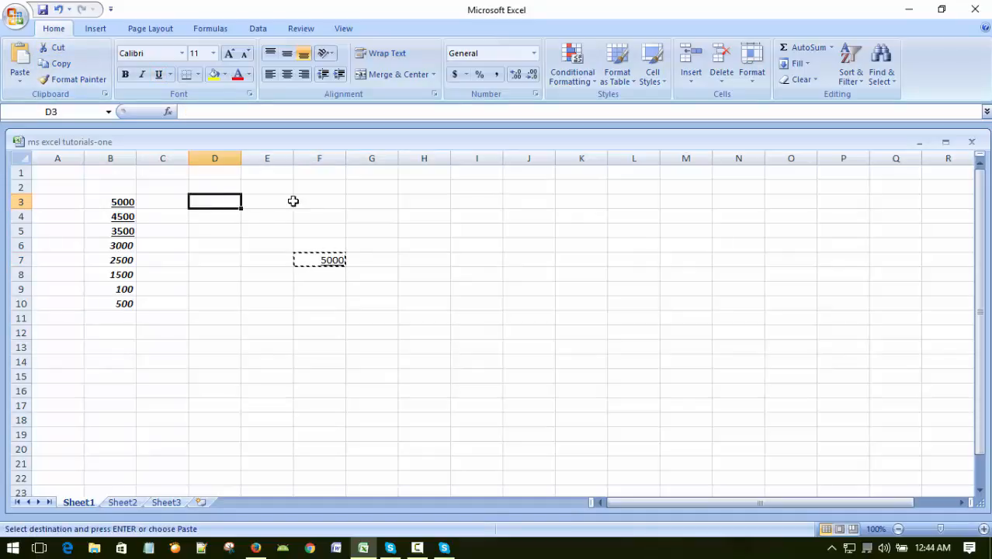
left_click(19, 77)
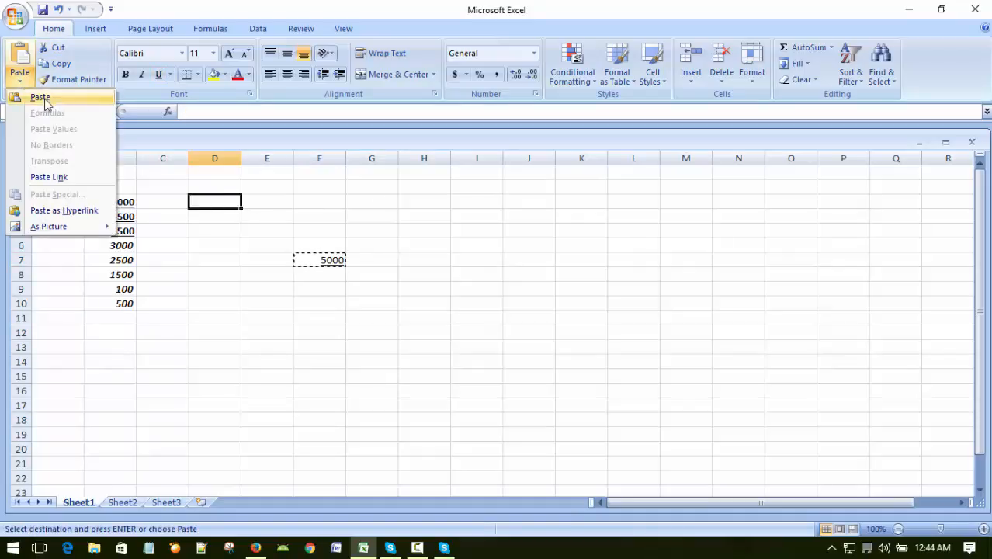
left_click(45, 99)
left_click(431, 289)
left_click(325, 268)
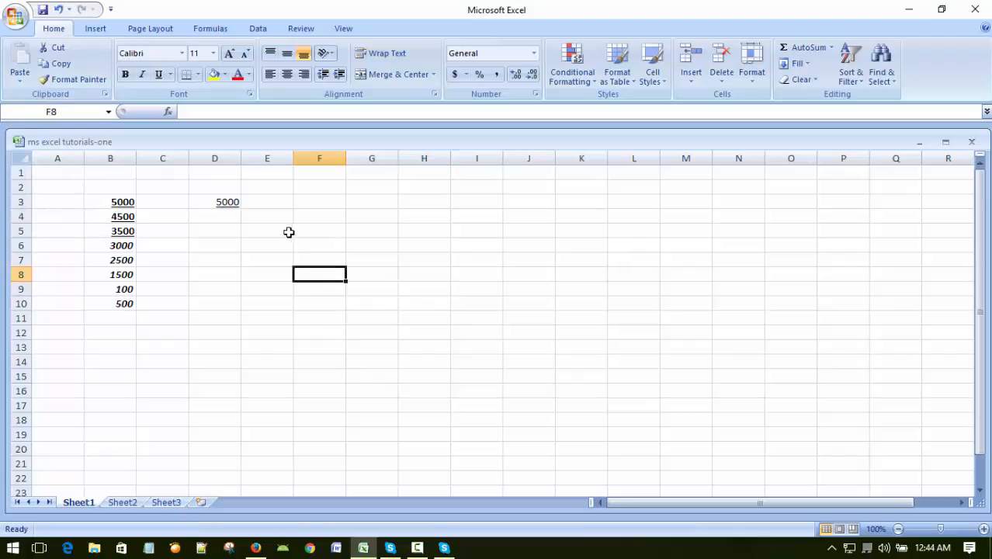
left_click(287, 232)
left_click(213, 332)
left_click(264, 232)
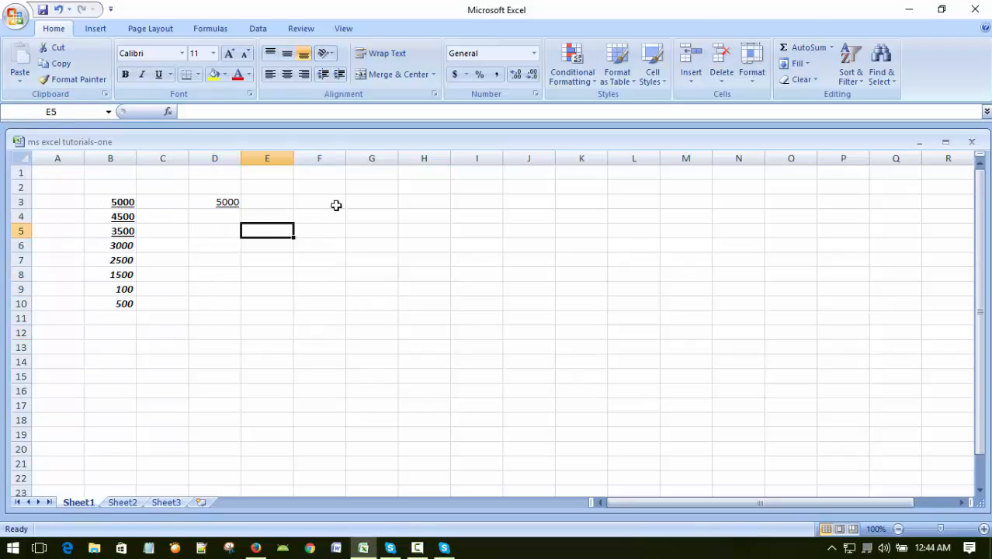
left_click(334, 204)
left_click(264, 298)
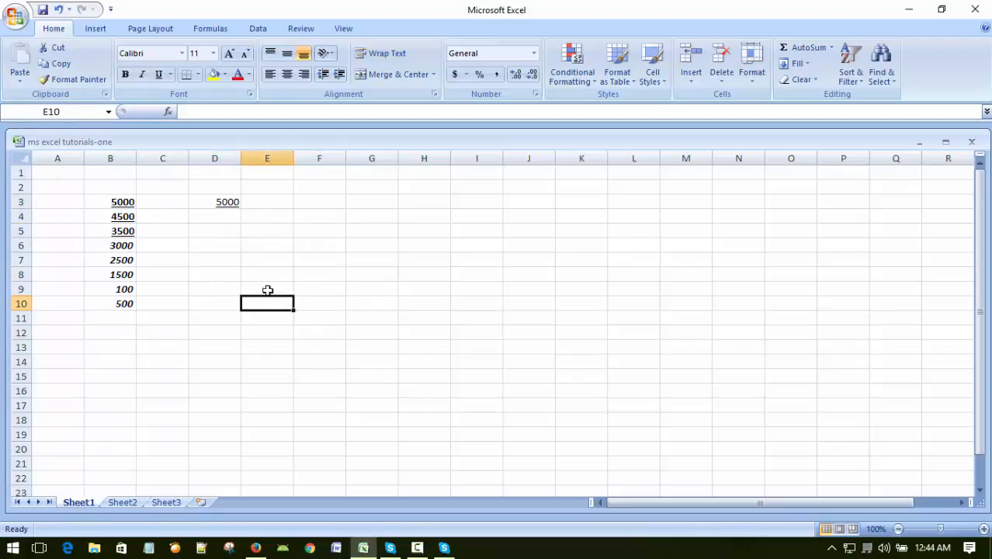
left_click(333, 269)
left_click(233, 272)
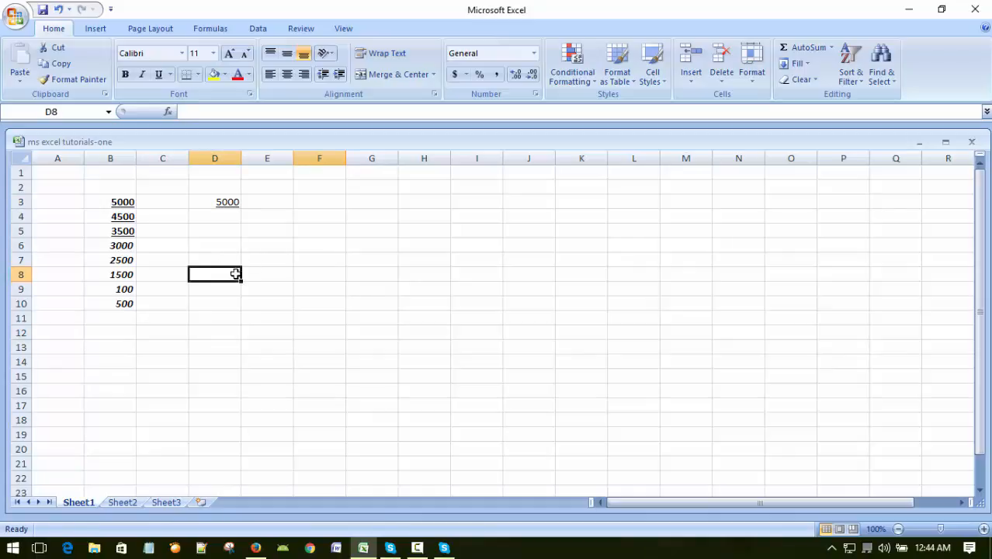
left_click(216, 233)
left_click(335, 263)
left_click(267, 262)
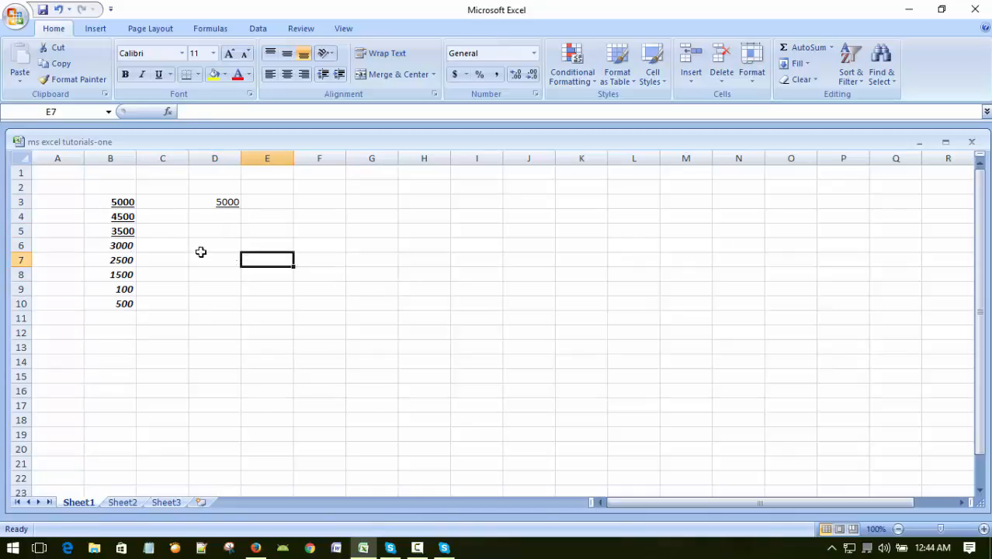
left_click(149, 271)
left_click(273, 284)
left_click(229, 241)
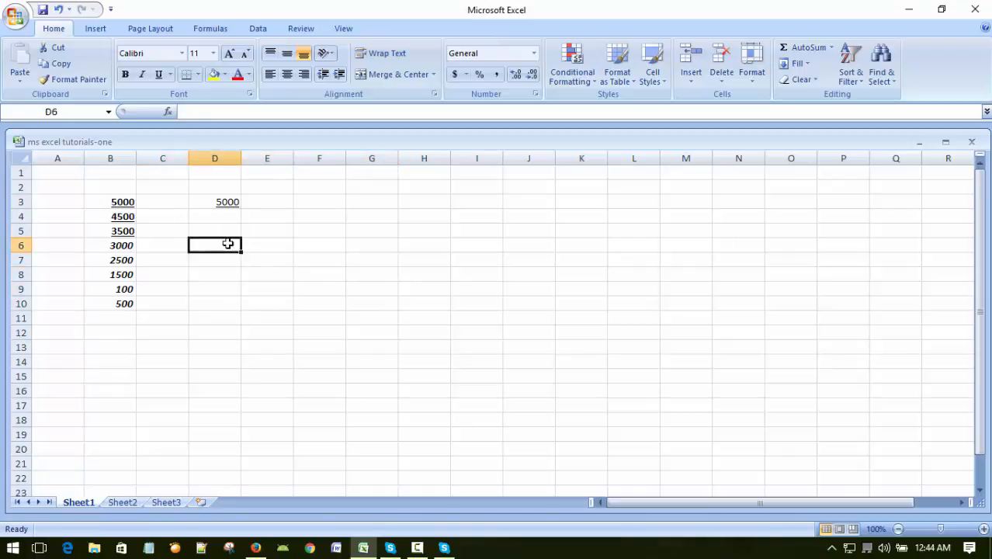
left_click(295, 229)
- Save the workbook under its existing name
left_click(17, 20)
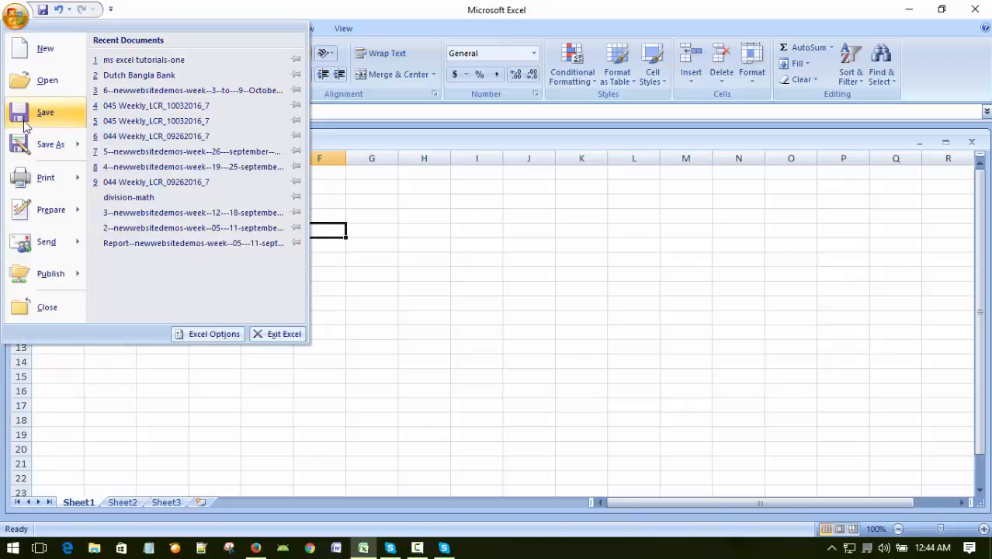
mouse_move(57, 165)
left_click(43, 116)
left_click(321, 327)
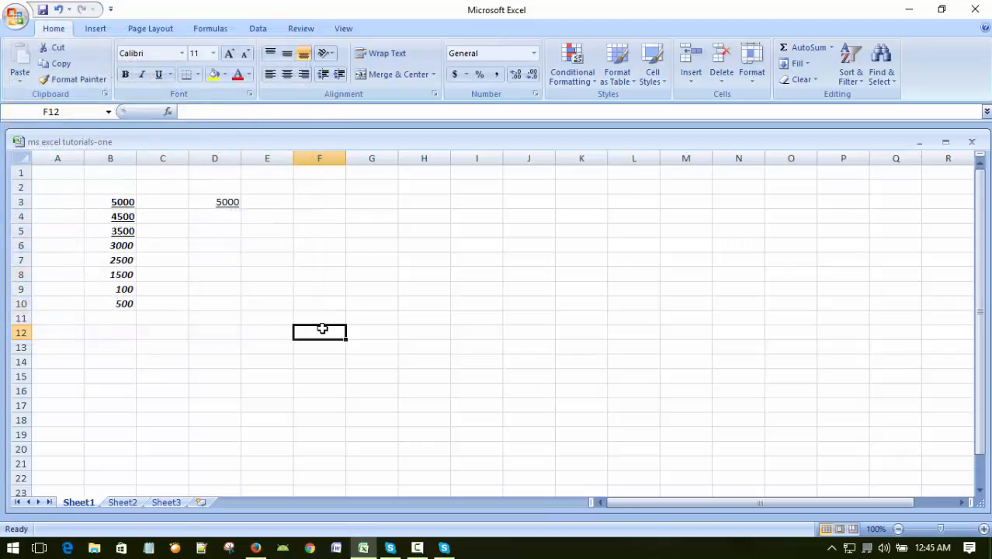
left_click(249, 266)
left_click(328, 232)
left_click(268, 345)
left_click(230, 244)
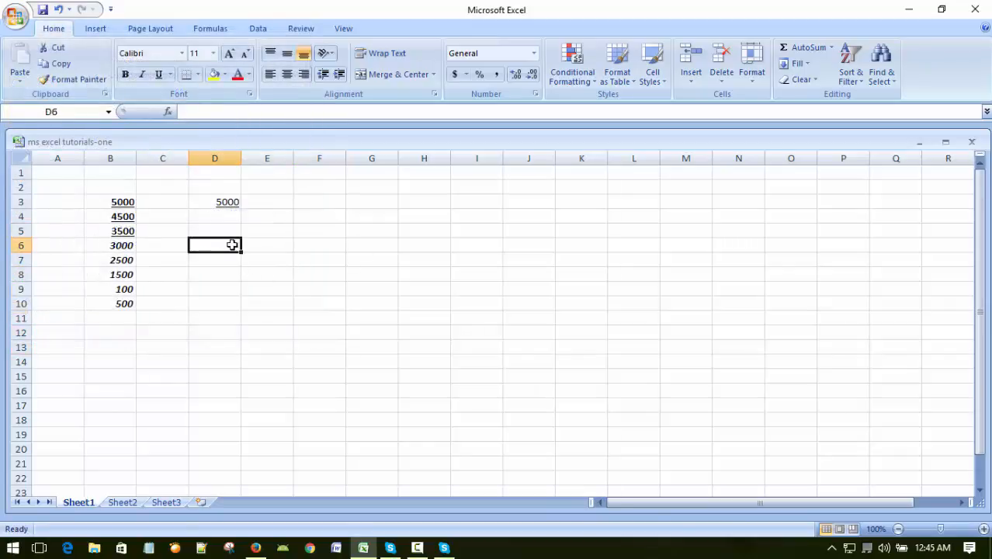
left_click(302, 220)
left_click(239, 273)
left_click(257, 231)
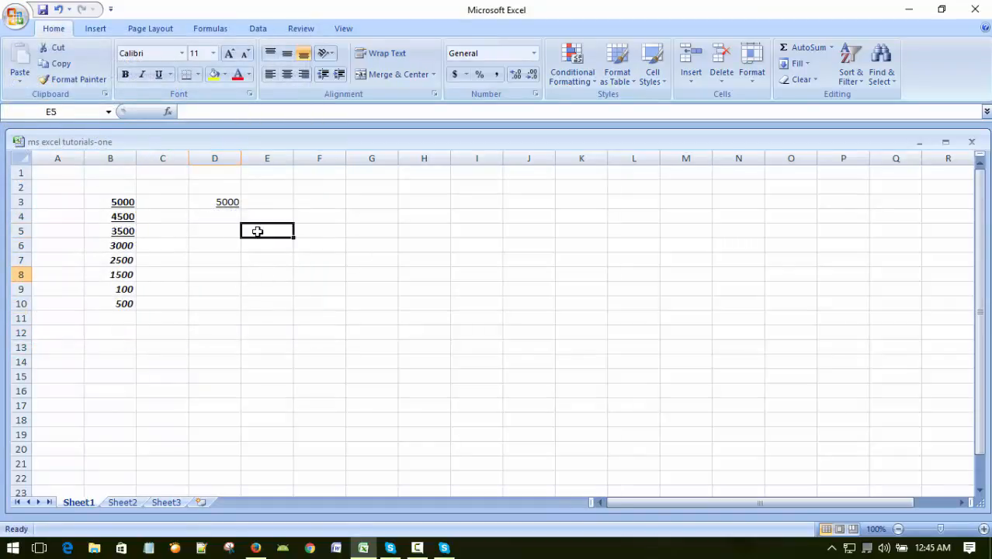
left_click(277, 307)
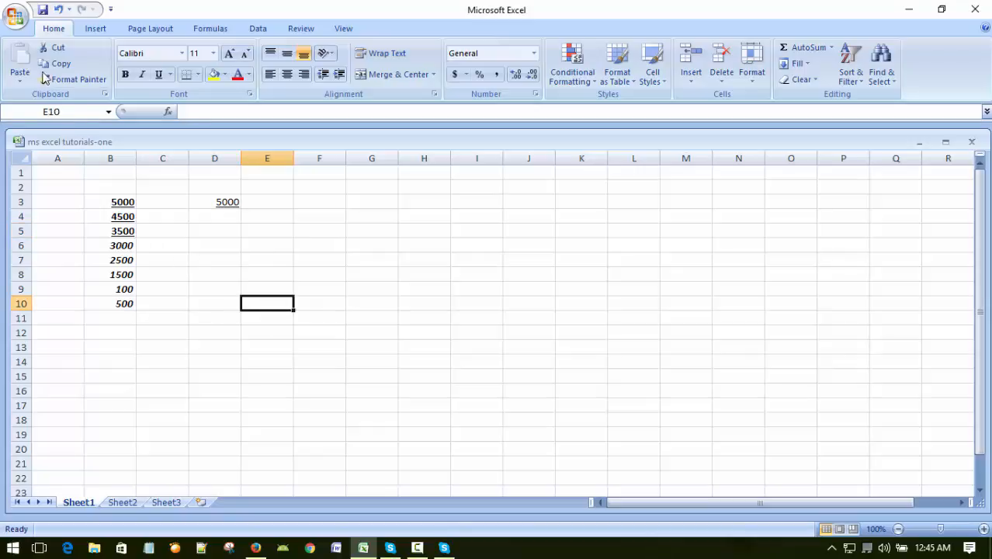
- Close the workbook and reopen the file ms excel tutorials-one from the Documents folder
left_click(15, 16)
left_click(61, 305)
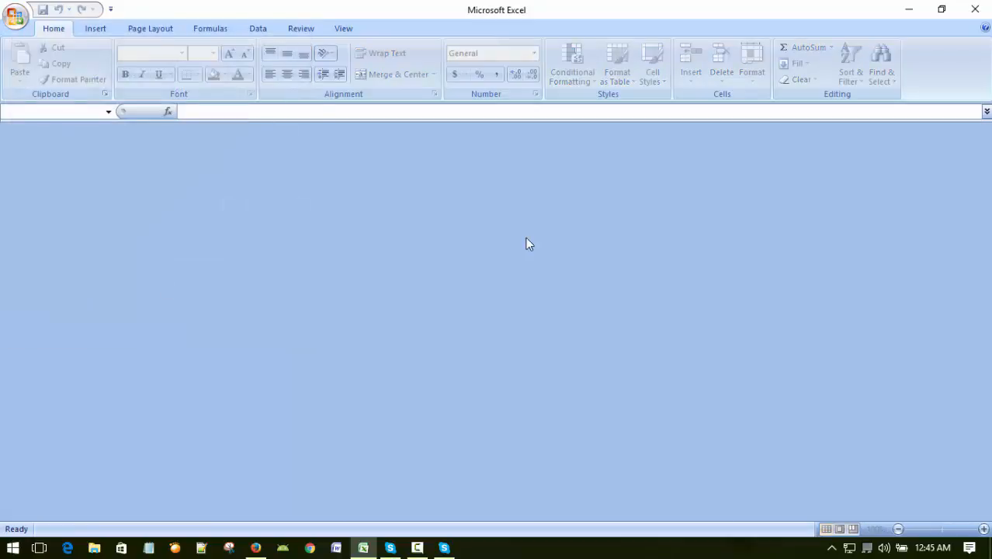
left_click(21, 22)
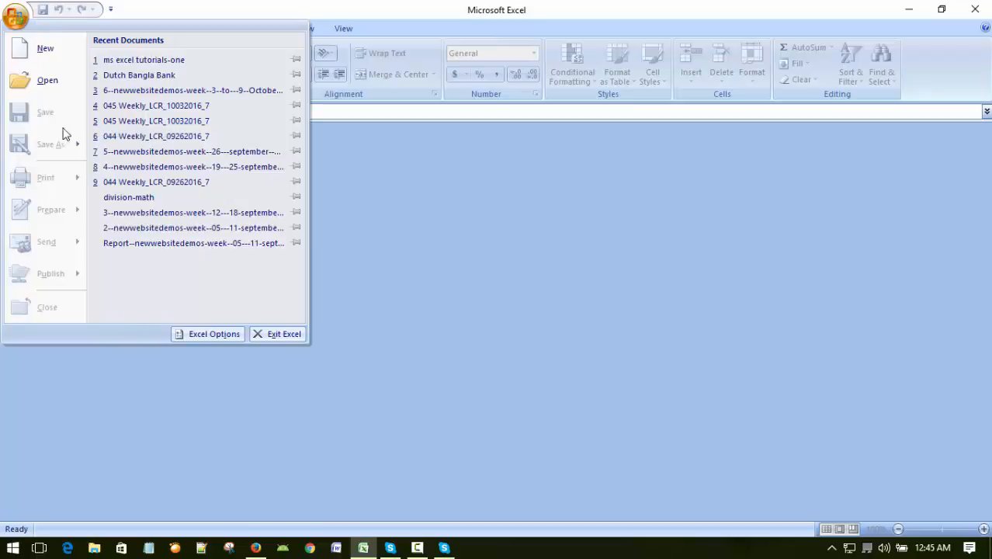
left_click(494, 306)
left_click(20, 22)
left_click(46, 80)
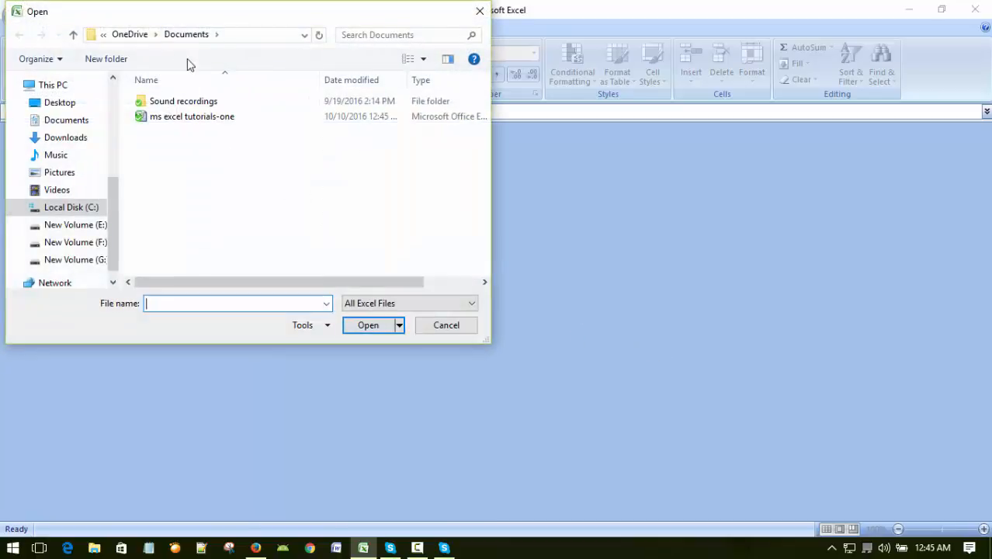
left_click(214, 122)
left_click(368, 326)
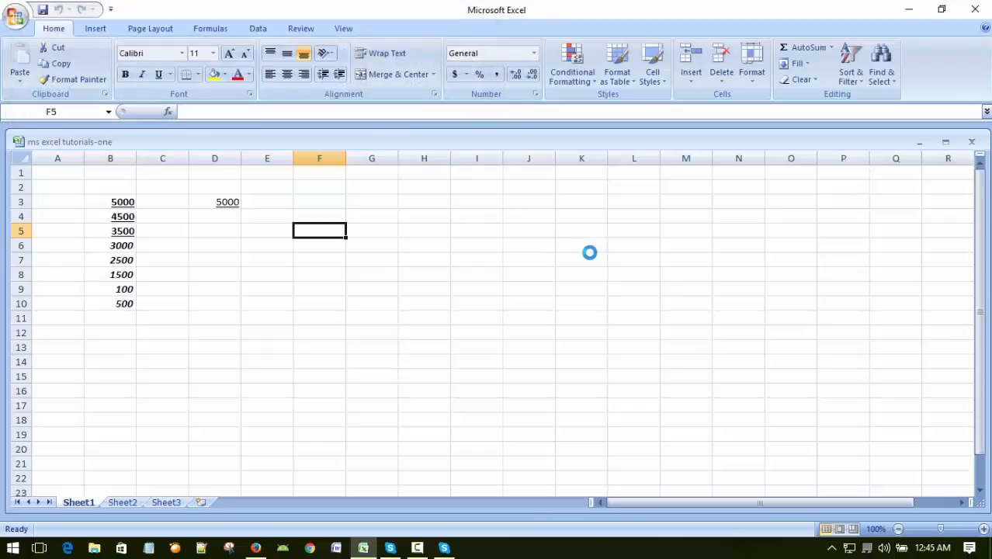
left_click(349, 329)
scroll(351, 329, "down", 1)
scroll(355, 328, "up", 1)
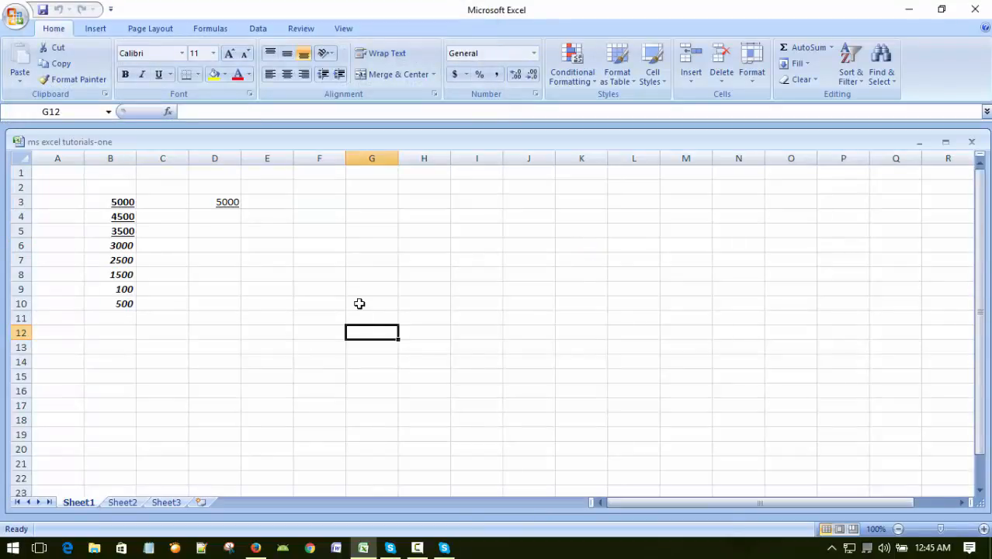
left_click(365, 202)
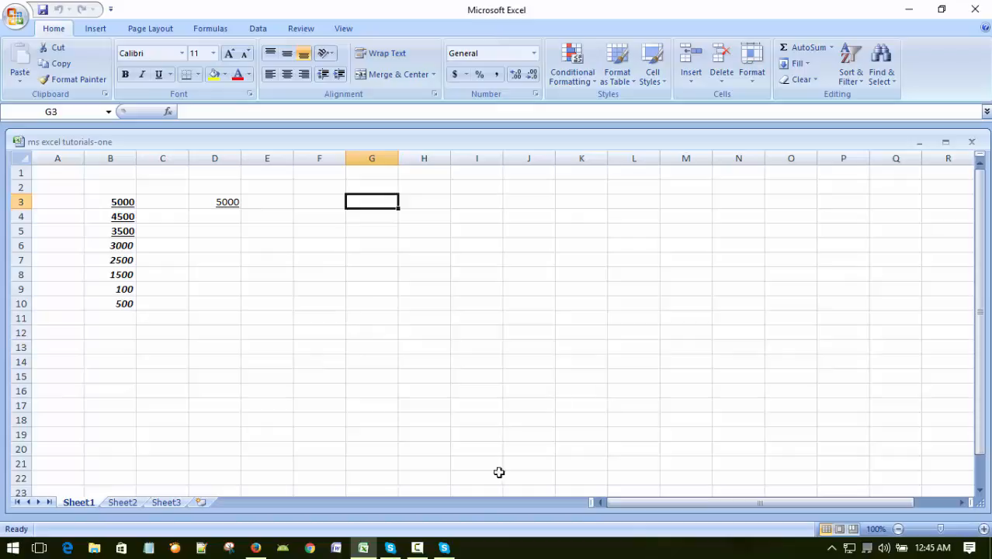
left_click(418, 547)
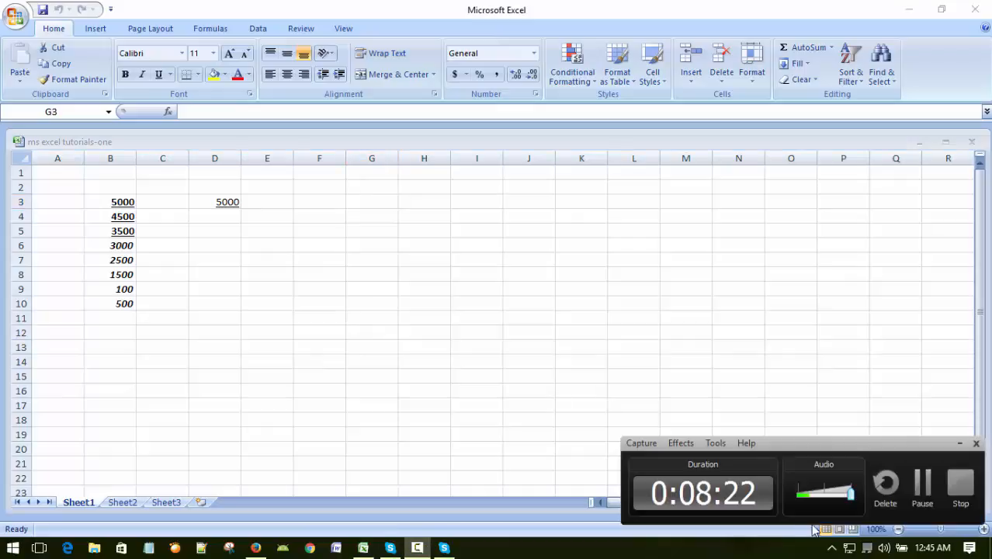
left_click(923, 491)
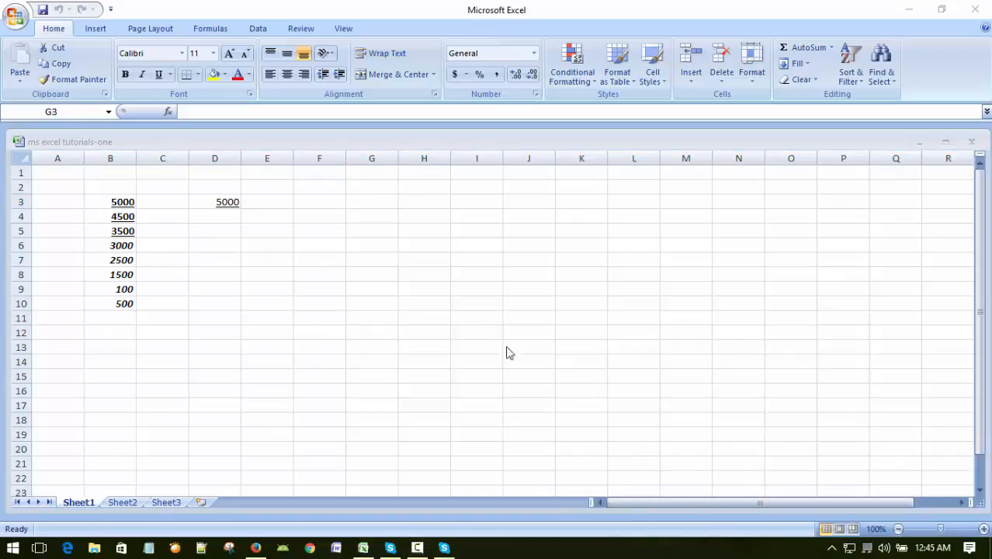
left_click(230, 255)
left_click(237, 334)
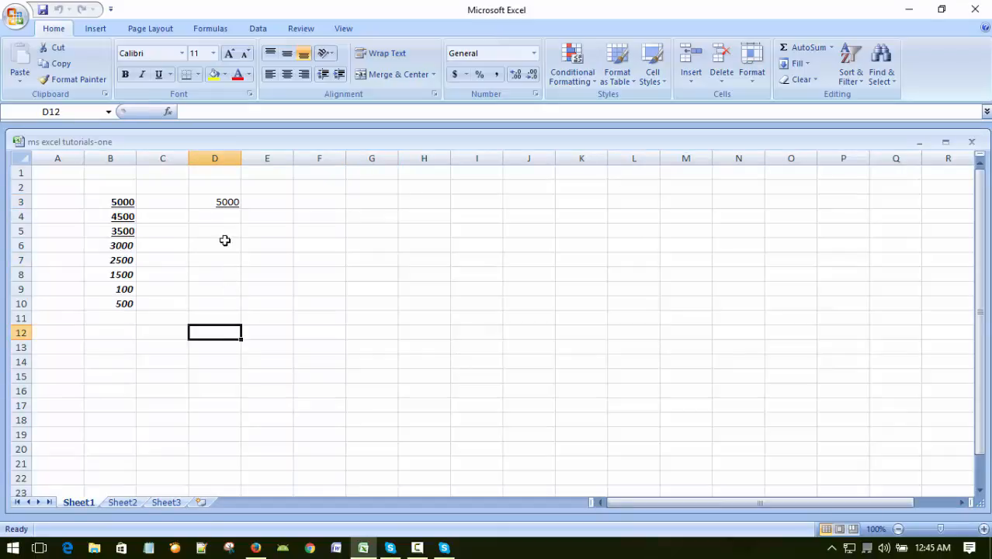
left_click(218, 230)
- Close the workbook and reopen ms excel tutorials-one from the list of recent documents
left_click(15, 17)
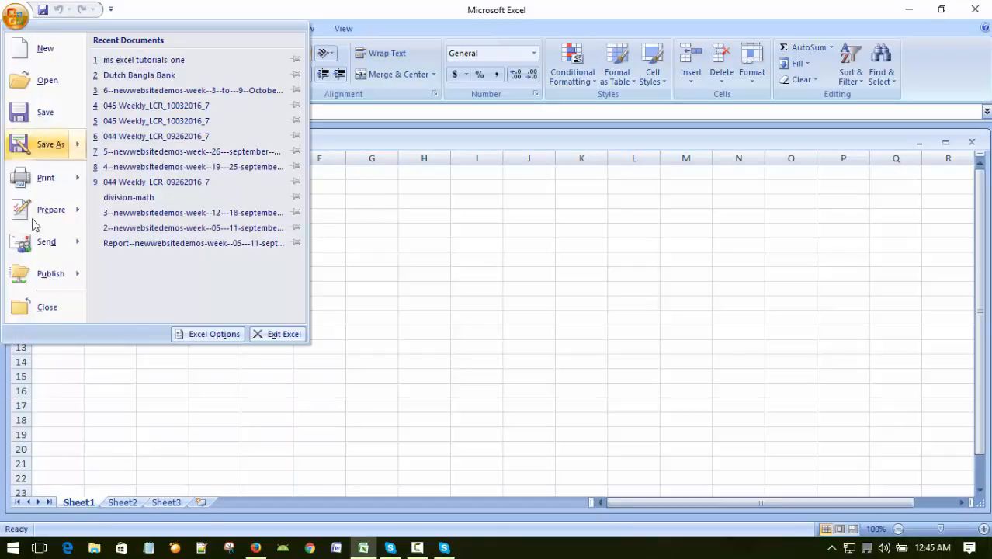
left_click(41, 306)
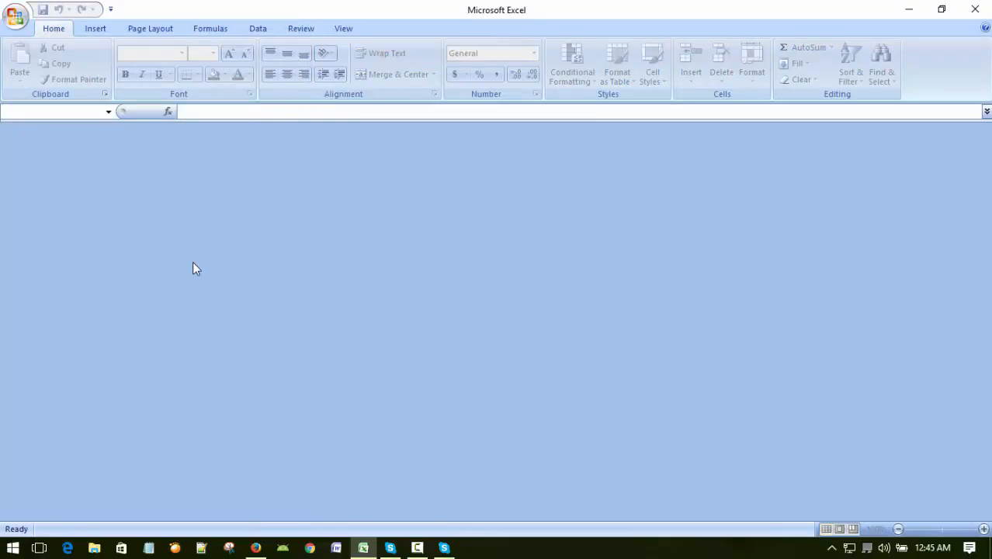
left_click(17, 17)
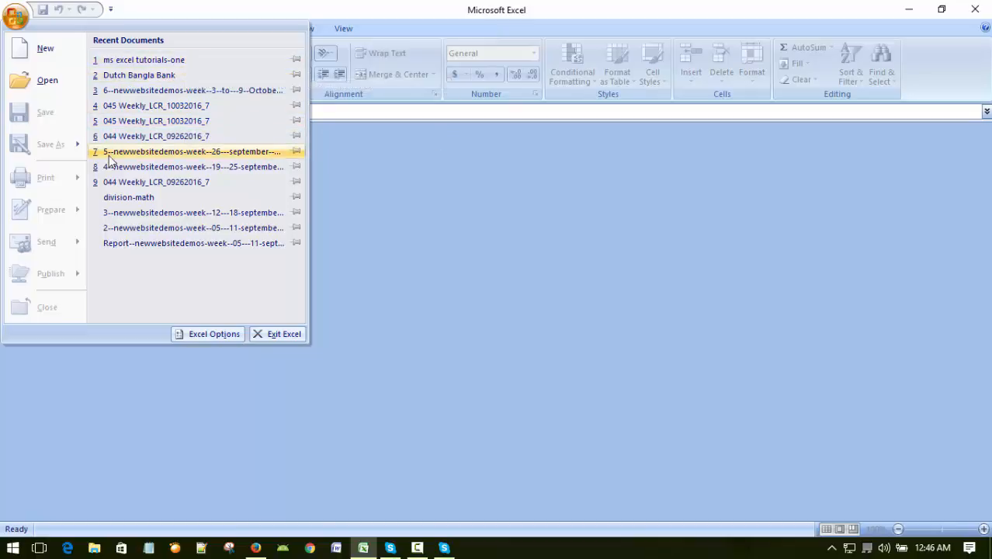
left_click(244, 60)
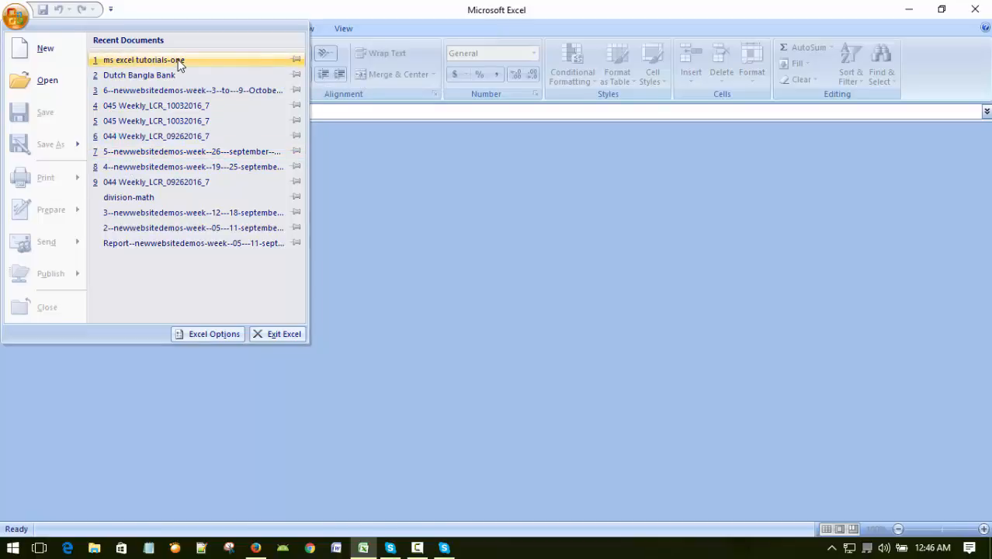
left_click(385, 298)
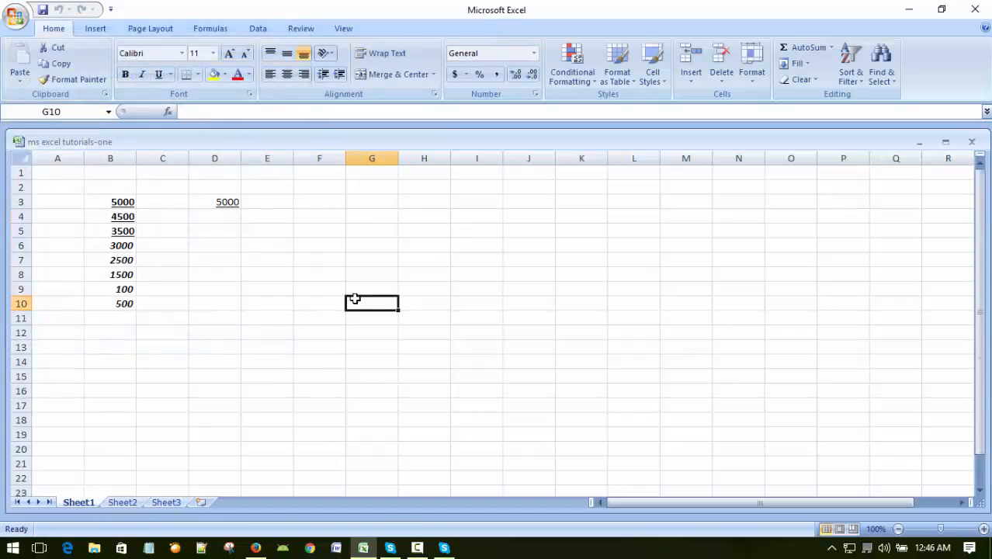
left_click(292, 260)
left_click(317, 216)
left_click(295, 331)
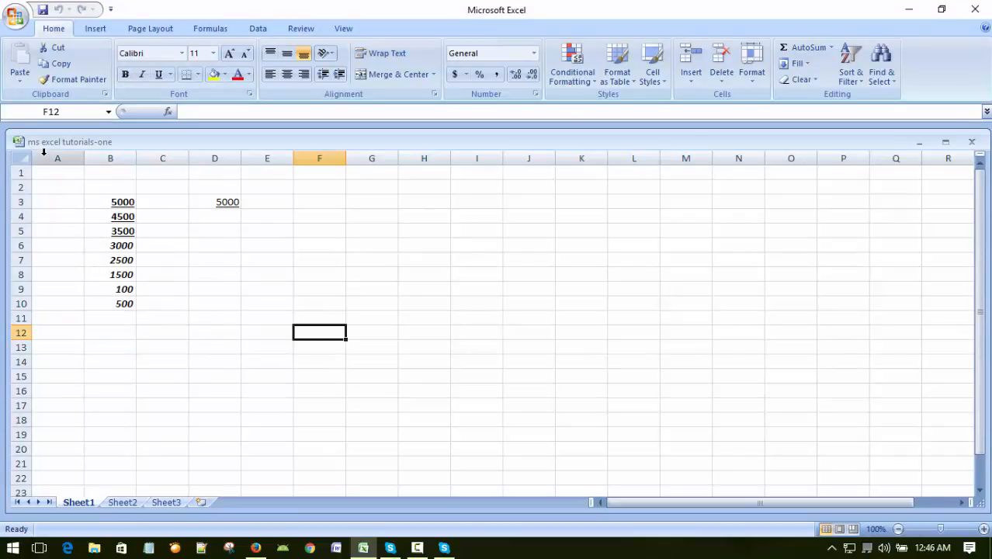
left_click(235, 273)
left_click(226, 242)
left_click(230, 330)
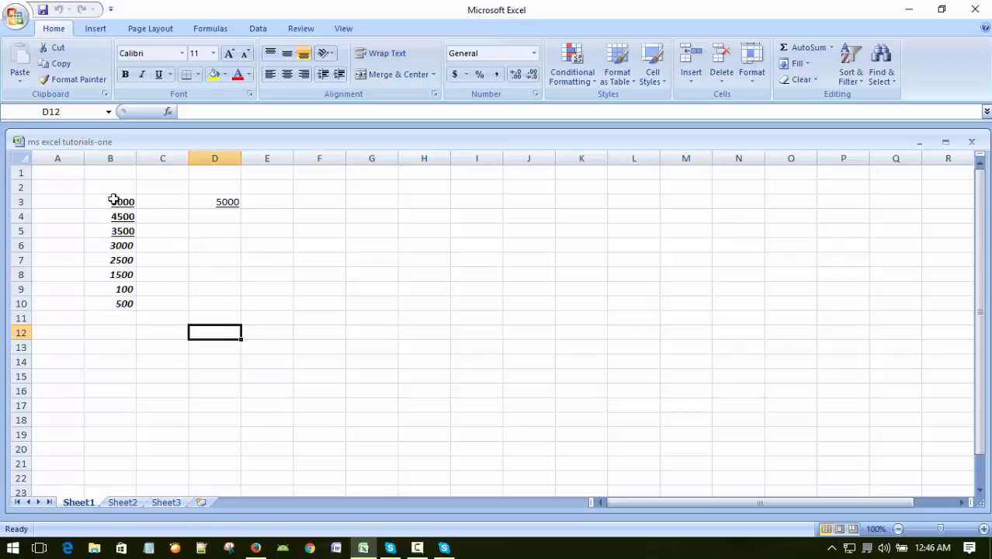
- Remove the underline from the numbers in cells B3:B5
left_click_drag(113, 200, 100, 231)
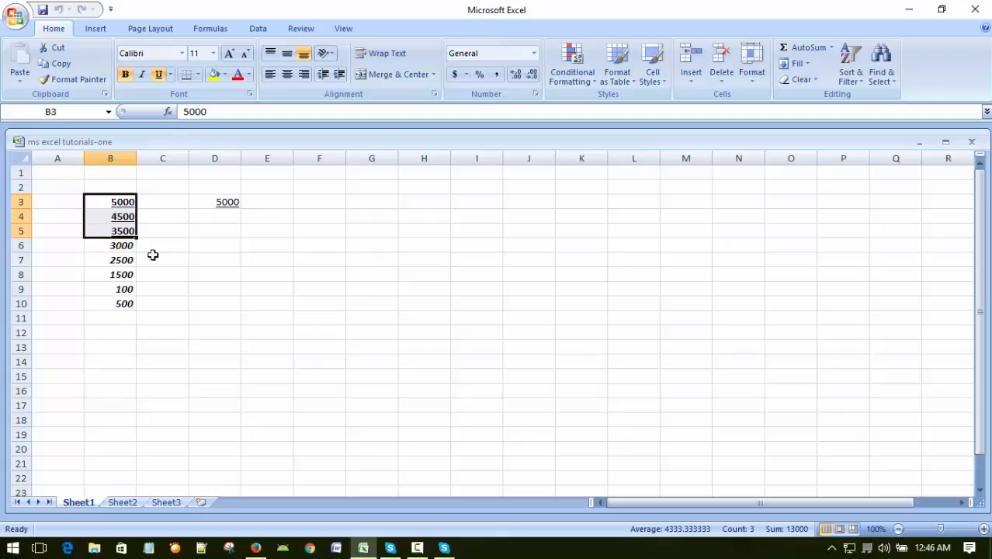
left_click(158, 75)
left_click(227, 289)
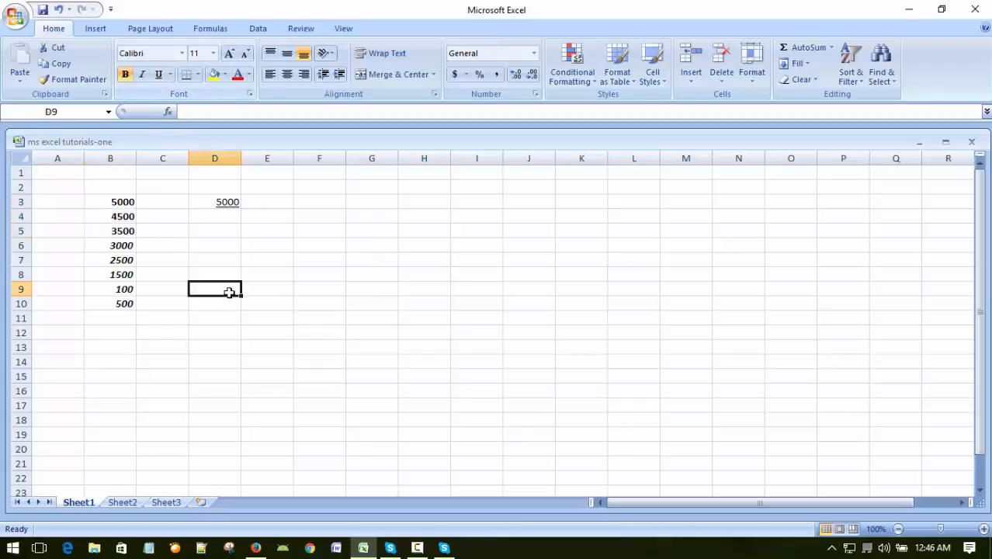
- Copy the number in cell B4 and paste it into cell D4
left_click(224, 214)
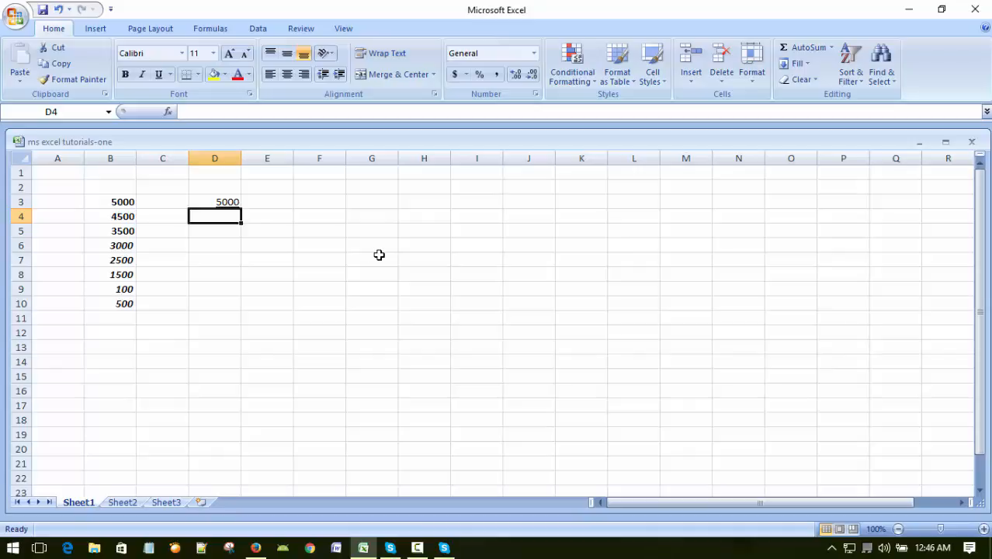
key("Left")
key("Left")
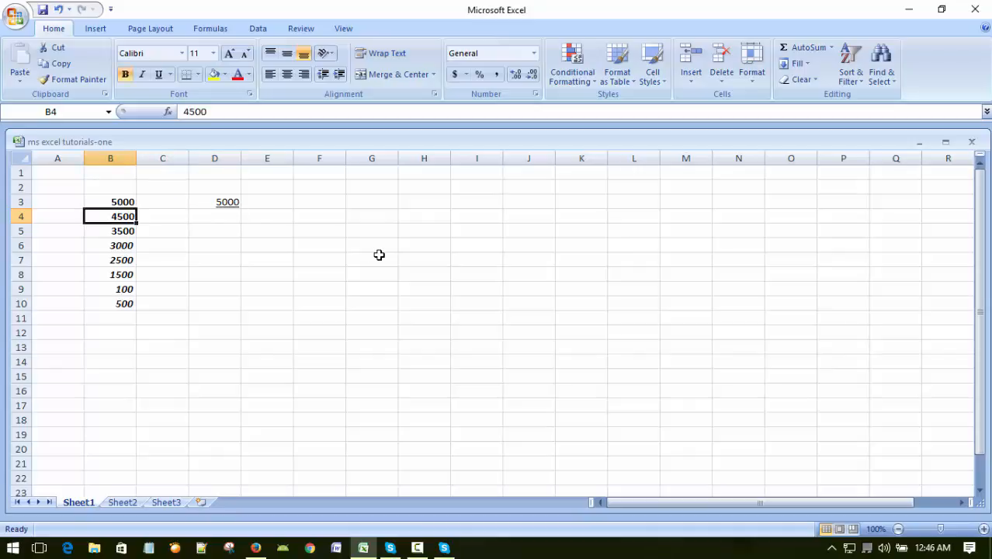
key("Right")
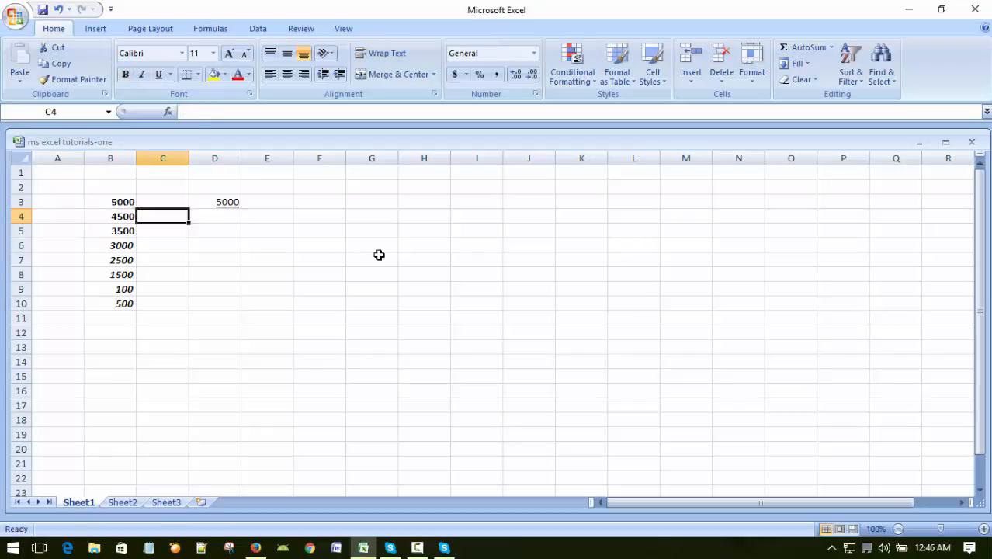
key("Left")
key("Right")
key("Left")
key("ctrl+c")
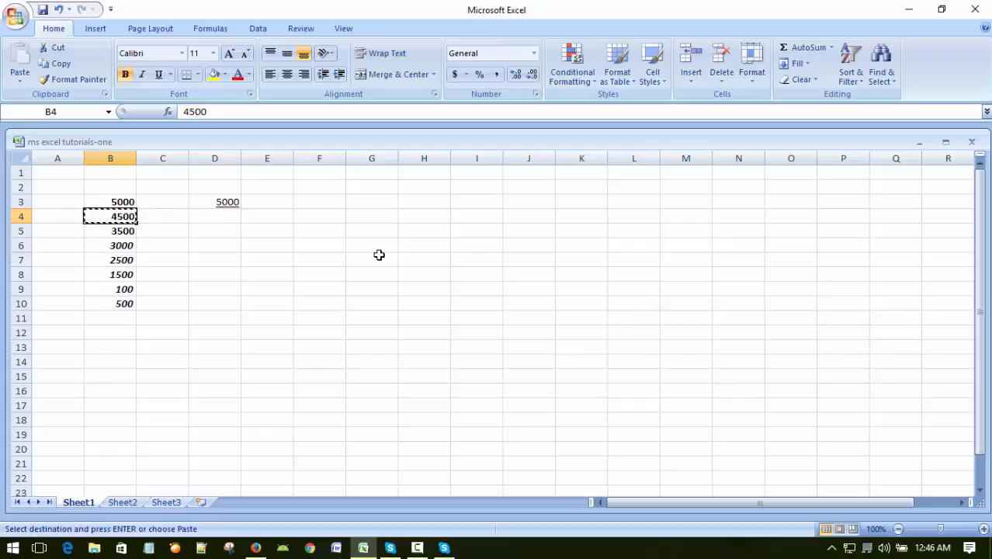
key("Right")
key("Right")
key("Return")
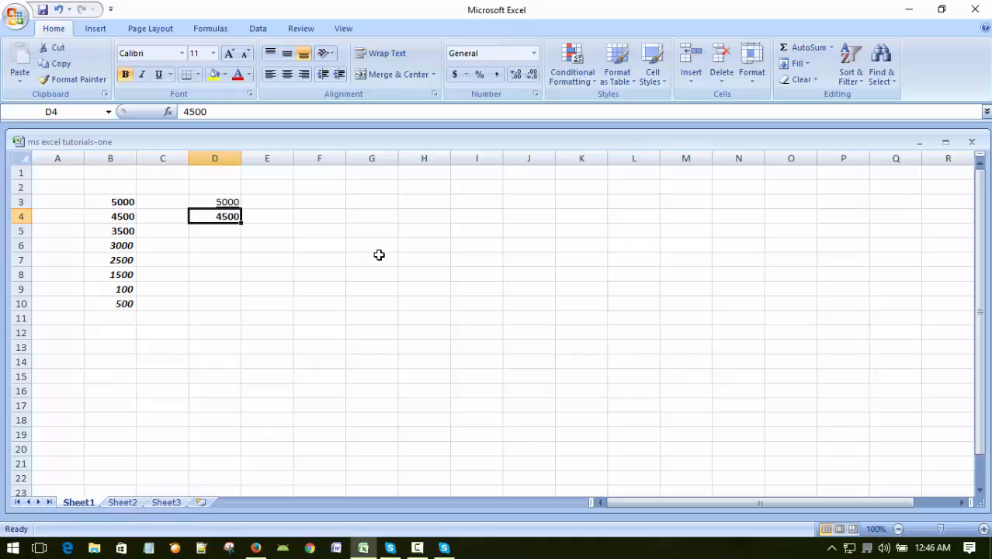
- Copy cell D4 and paste its value into cells D5 through D10 in one go
key("ctrl+c")
key("Down")
key("shift+Down")
key("shift+Down")
key("shift+Down")
key("shift+Down")
key("shift+Down")
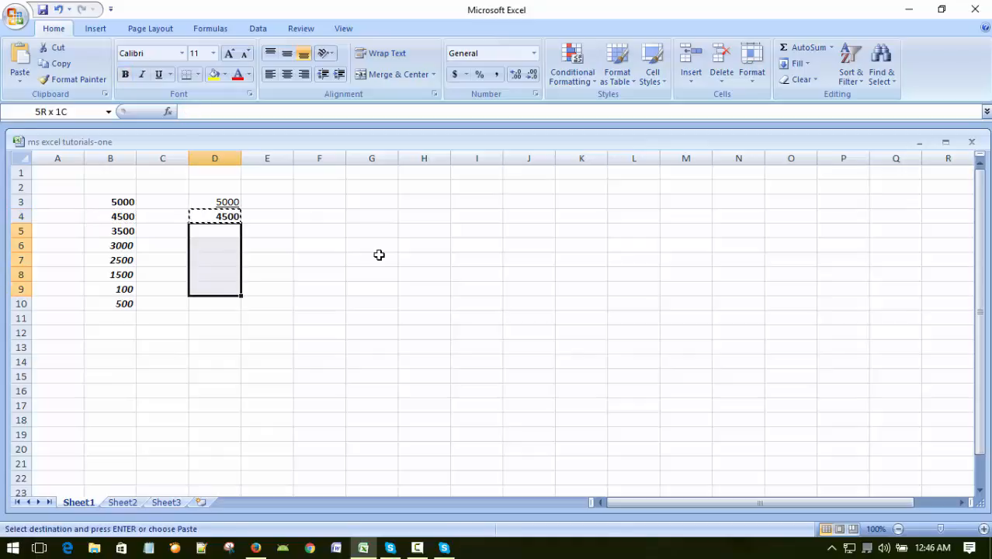
key("Return")
key("Down")
key("Up")
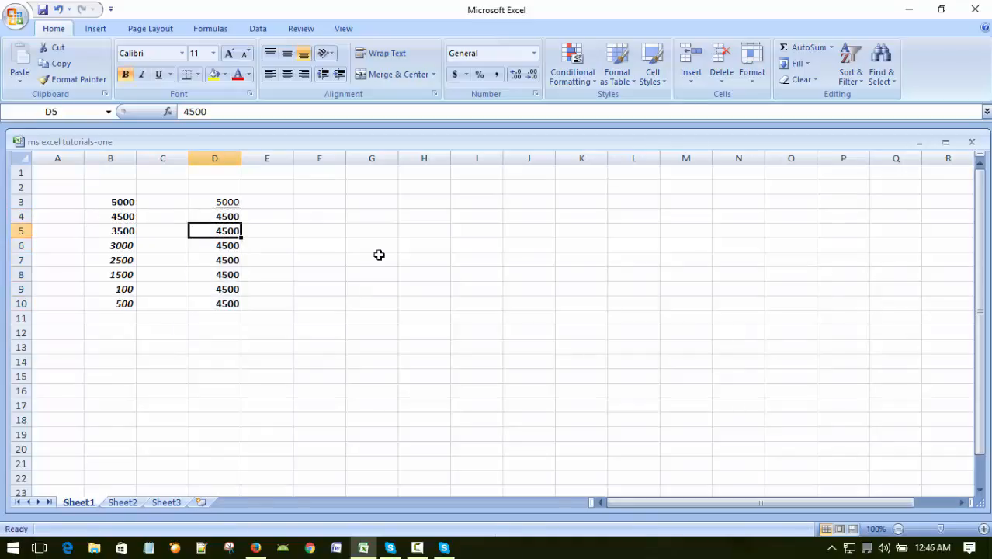
- Clear the contents of cells D4:D10
key("Up")
key("shift+Down")
key("shift+Down")
key("shift+Down")
key("shift+Down")
key("shift+Down")
key("shift+Down")
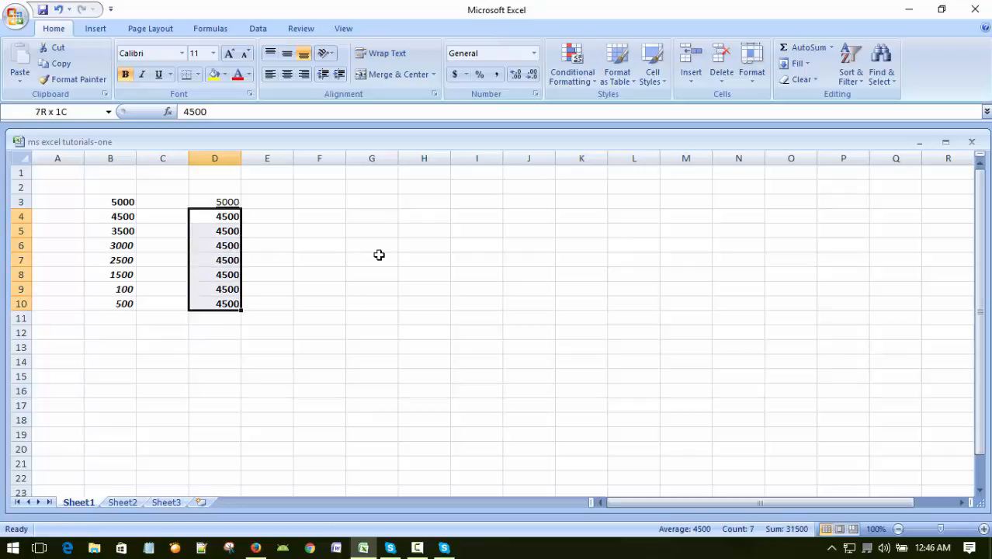
key("Delete")
key("Down")
key("Up")
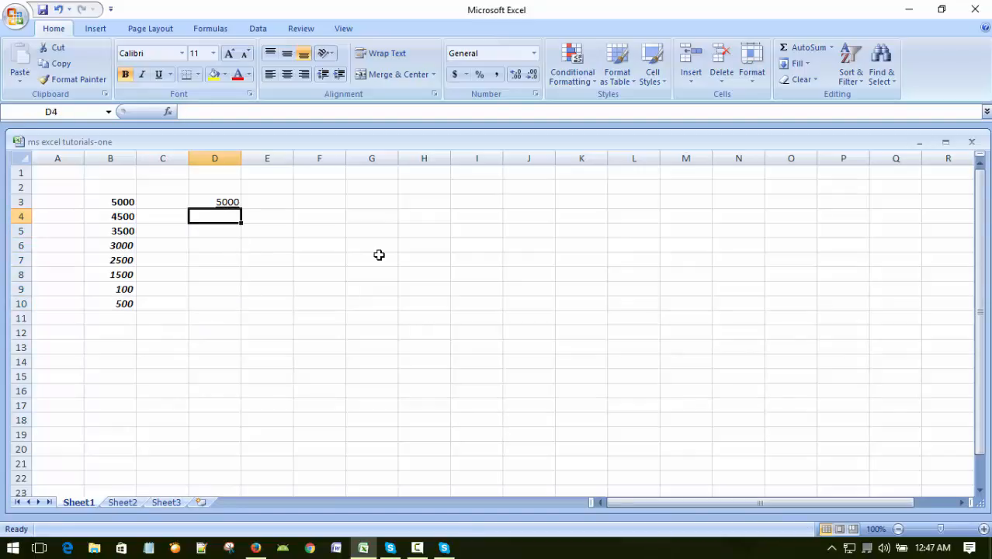
- Extend the number list in column B by entering 540, 480, 750 and 8540 in cells B11 through B14
key("Left")
key("Left")
key("Down")
key("Down")
key("Down")
key("Down")
key("Down")
key("Down")
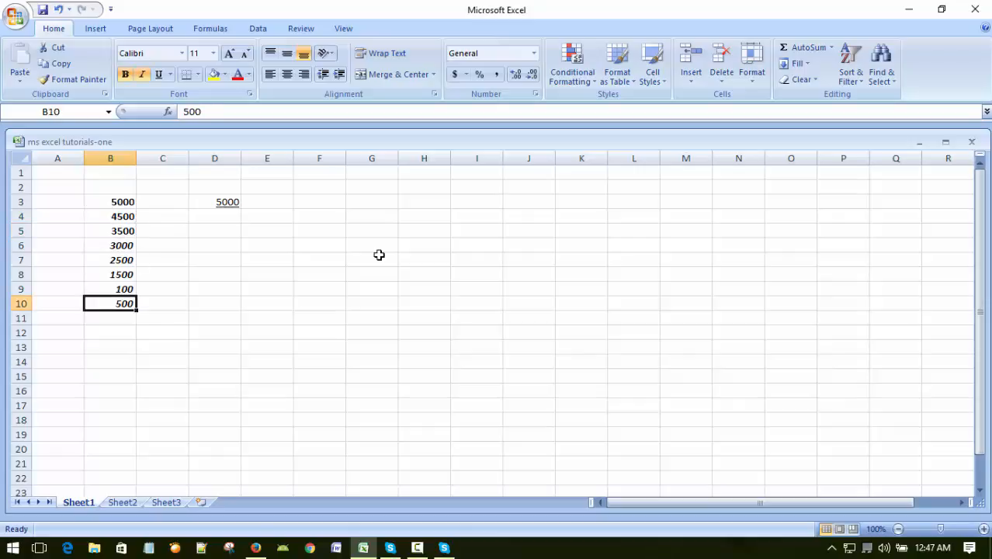
key("Down")
type("540")
key("Return")
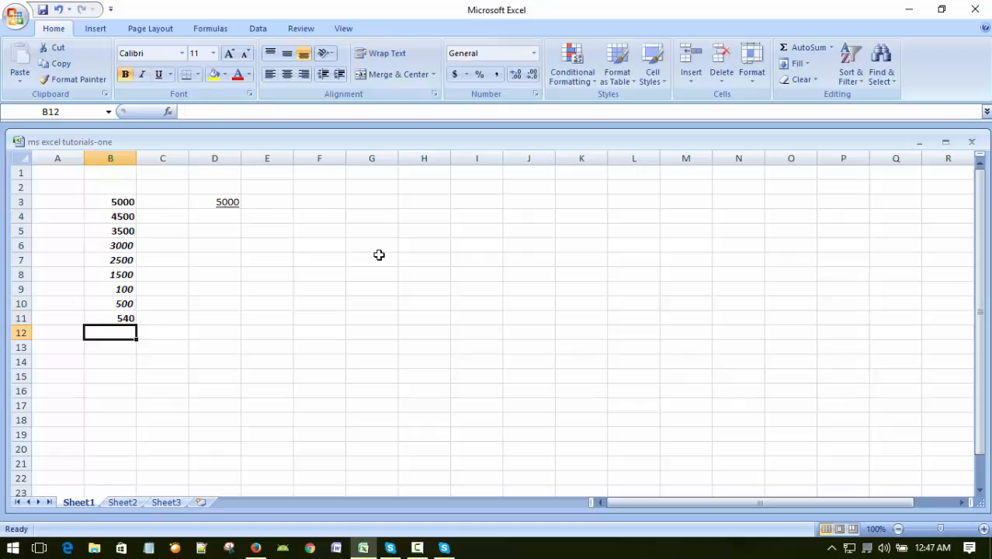
type("480")
key("Return")
type("750")
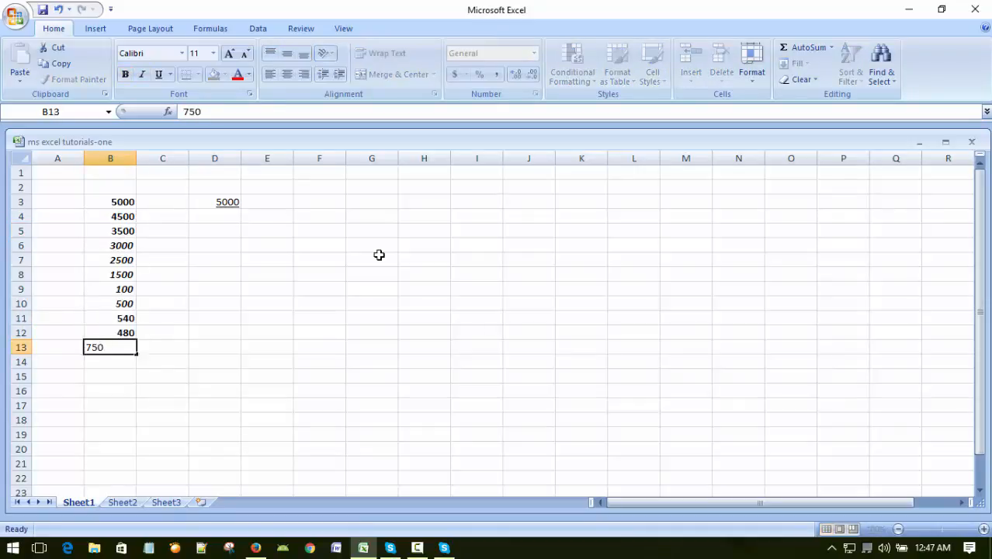
key("Return")
type("8")
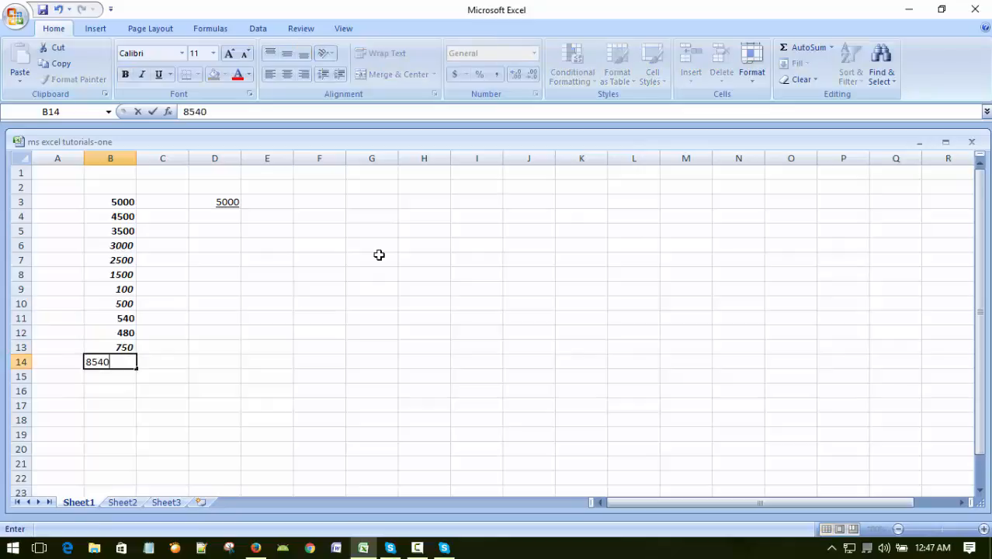
type("540")
key("Return")
- Clear the contents of cell D3
key("Up")
key("Up")
key("Up")
key("Up")
key("Up")
key("Up")
key("Up")
key("Up")
key("Up")
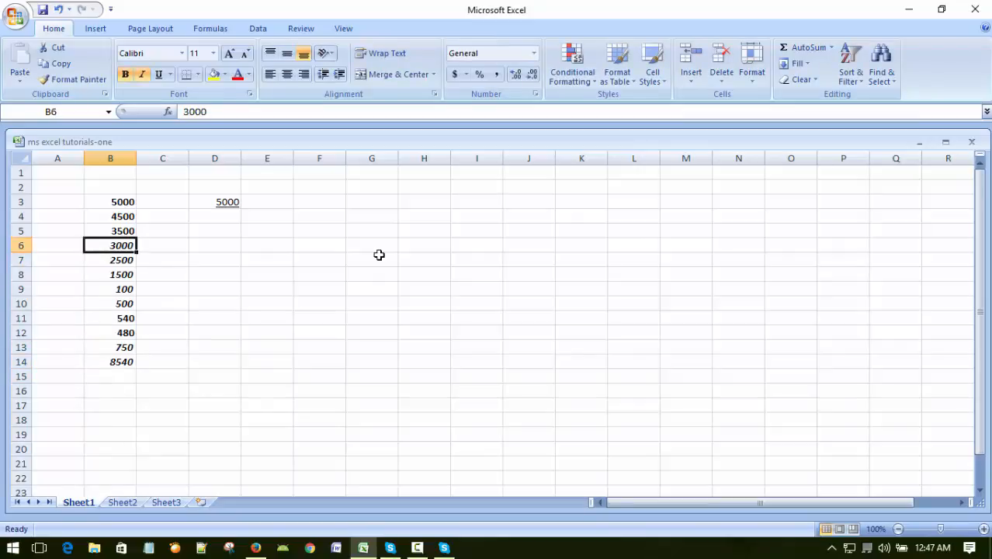
key("Up")
key("Up")
key("Up")
key("Right")
key("Right")
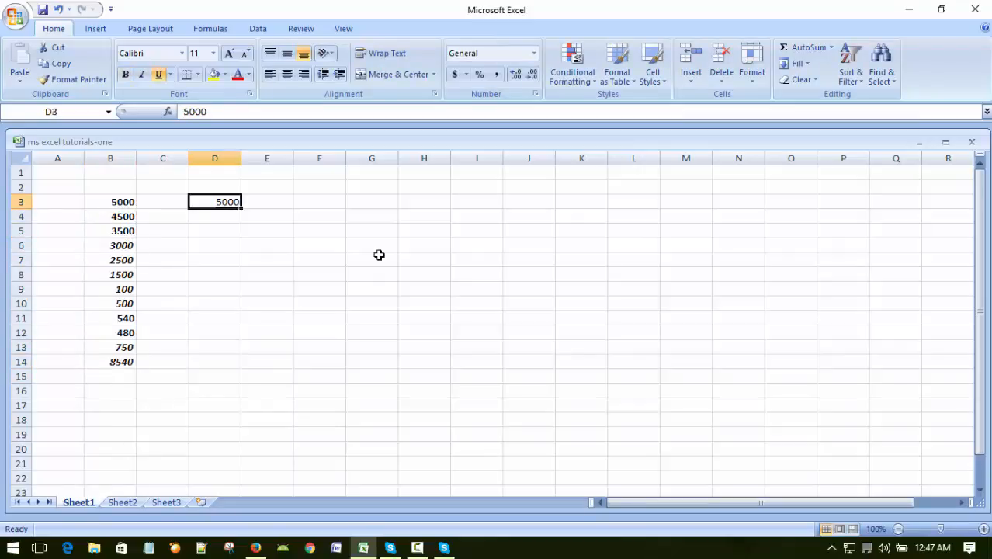
key("Delete")
key("Down")
key("Down")
key("Up")
key("Up")
key("Down")
key("Up")
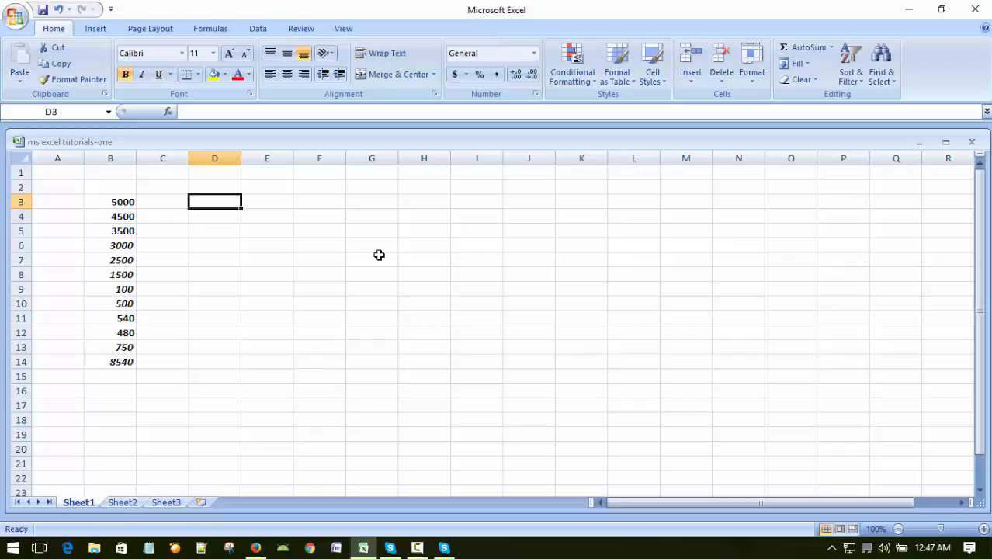
key("Up")
key("Down")
key("Left")
key("Left")
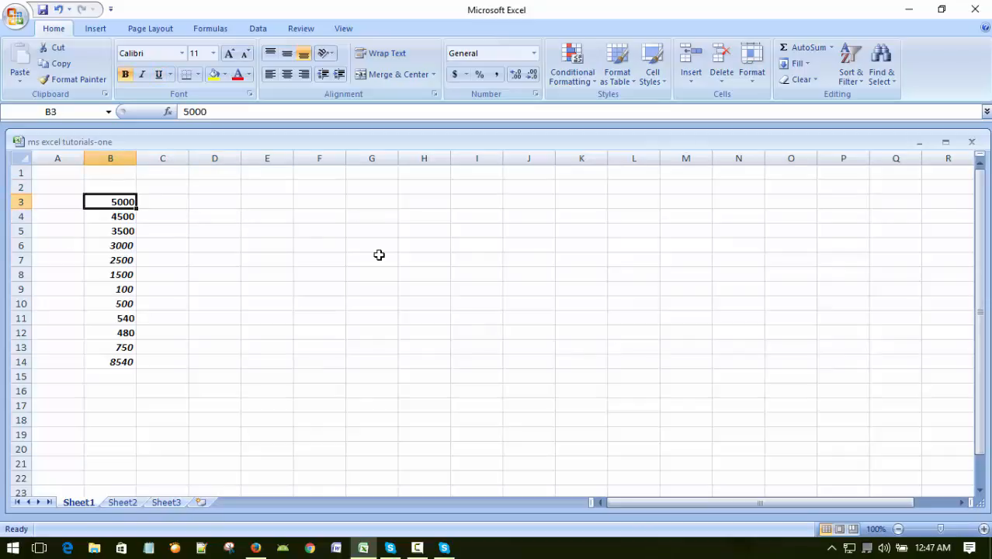
key("Right")
key("Right")
key("Left")
key("Left")
left_click(364, 261)
left_click(116, 203)
left_click(369, 305)
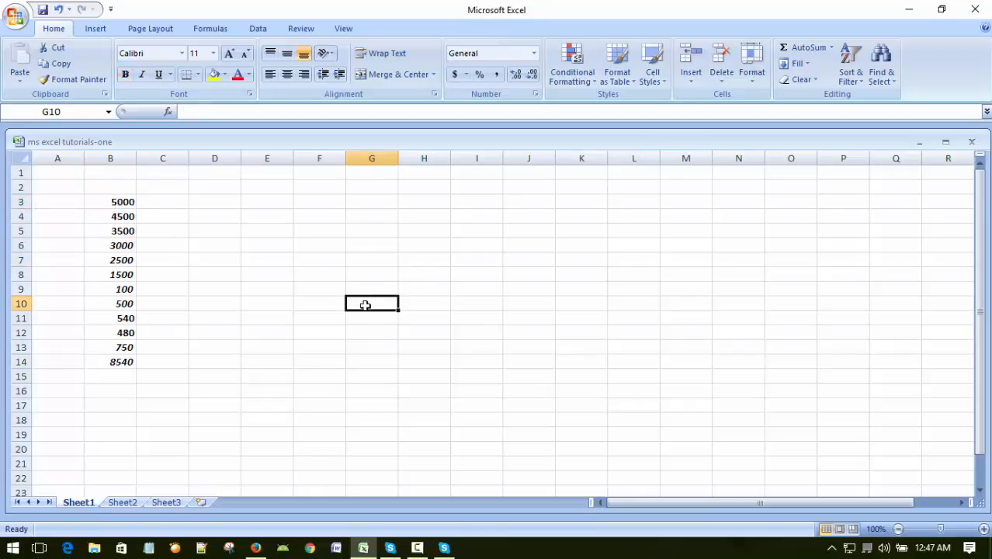
left_click(116, 202)
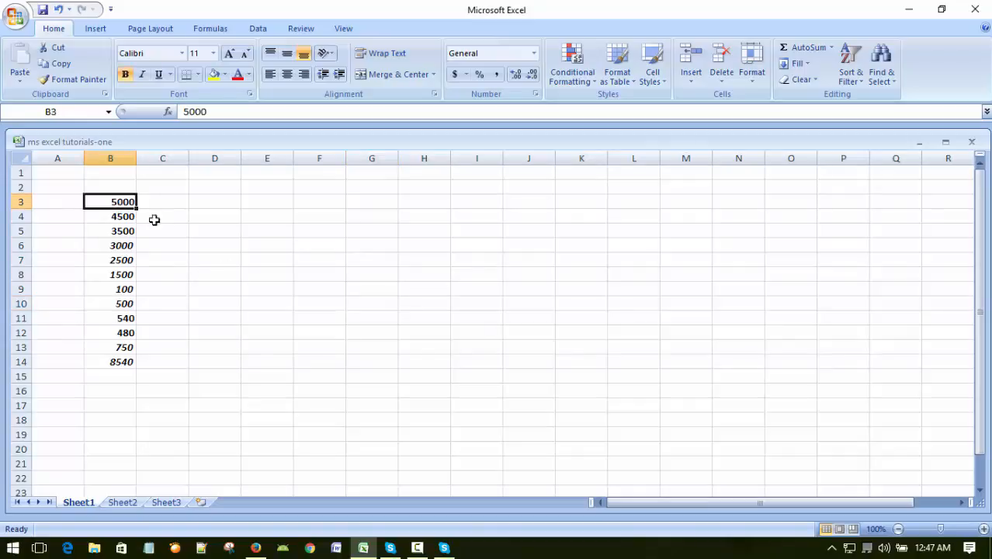
left_click(210, 218)
left_click(116, 201)
left_click(190, 206)
left_click(122, 201)
left_click(121, 218)
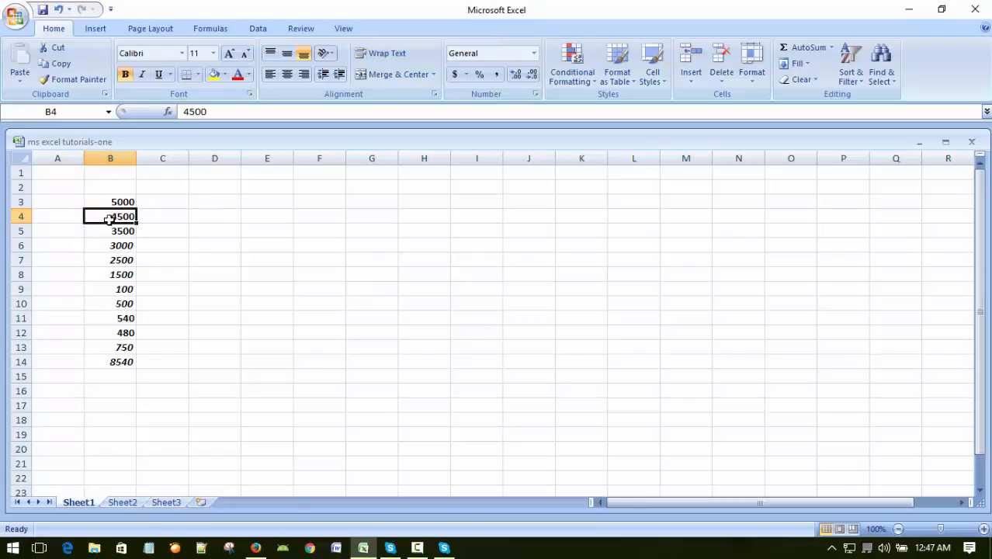
left_click(193, 274)
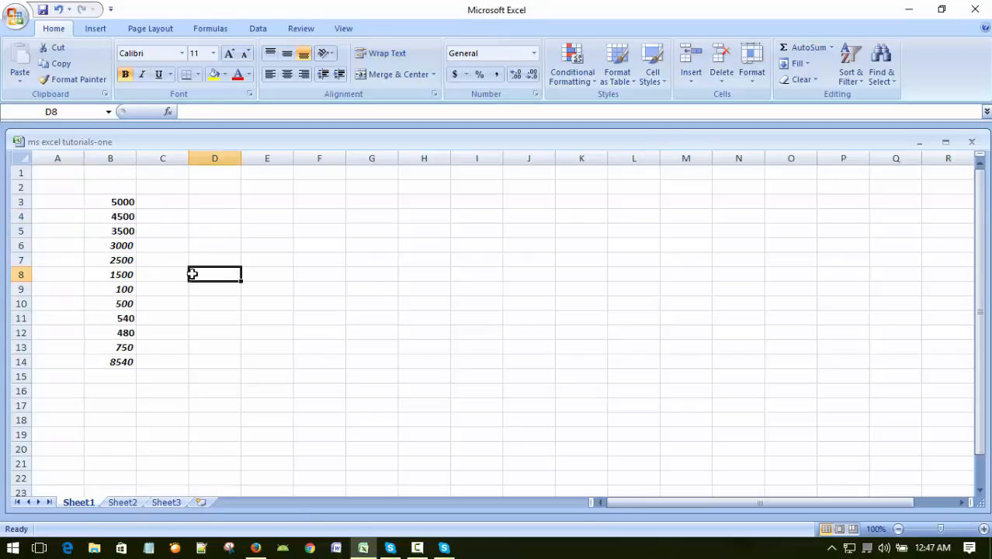
left_click(126, 231)
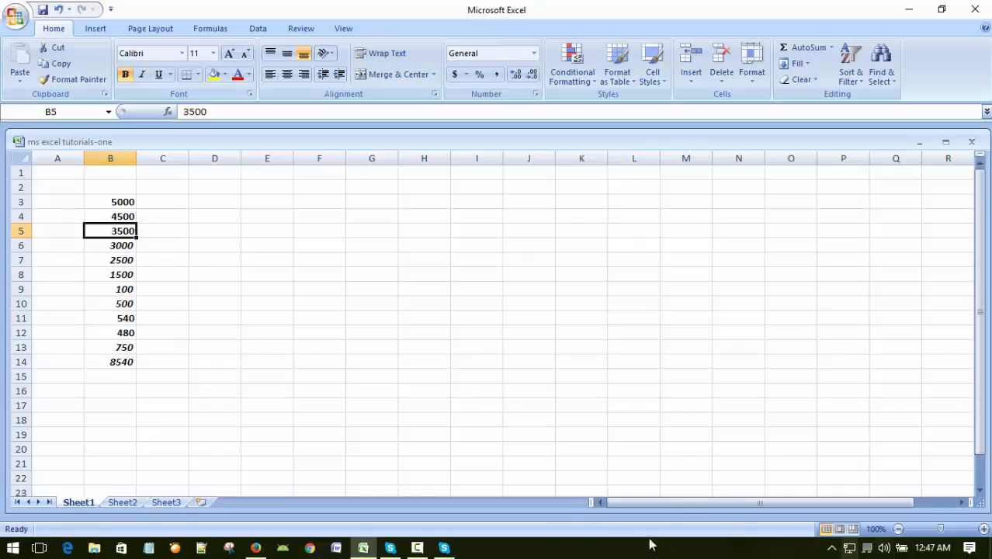
left_click(440, 549)
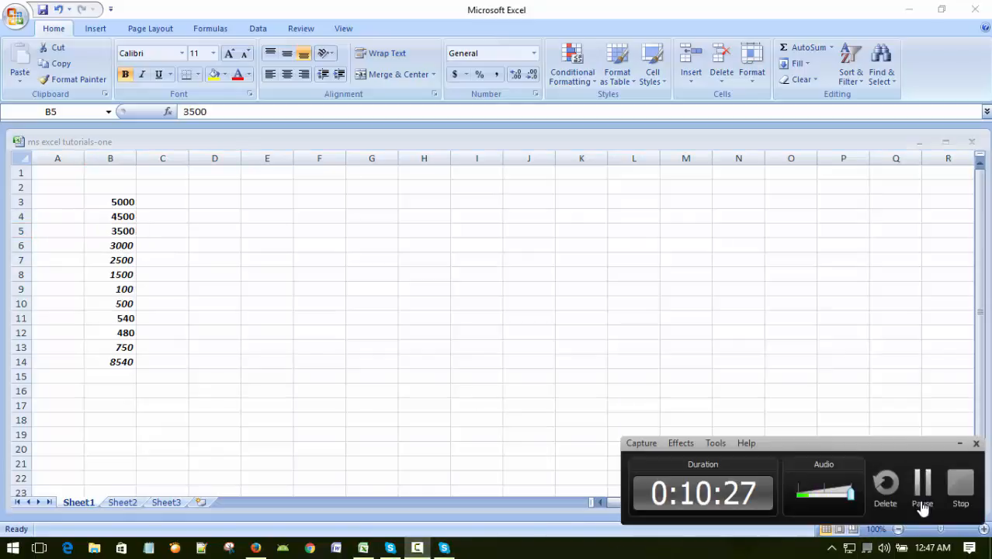
left_click(924, 485)
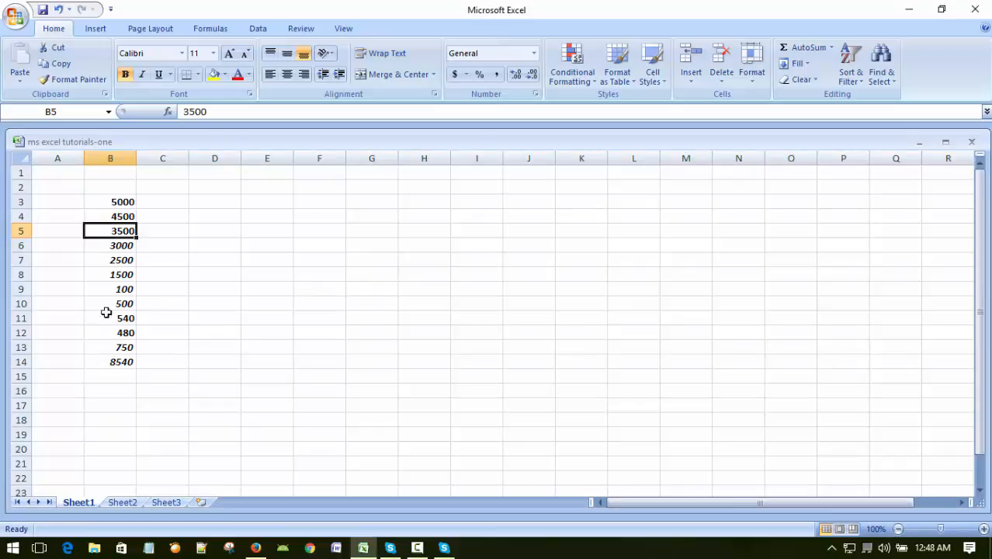
left_click(122, 276)
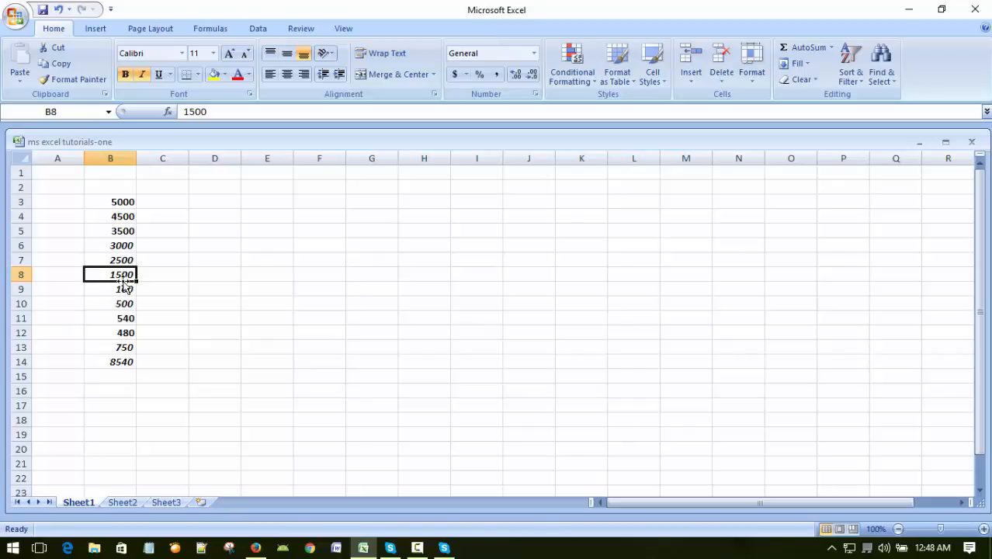
left_click(172, 291)
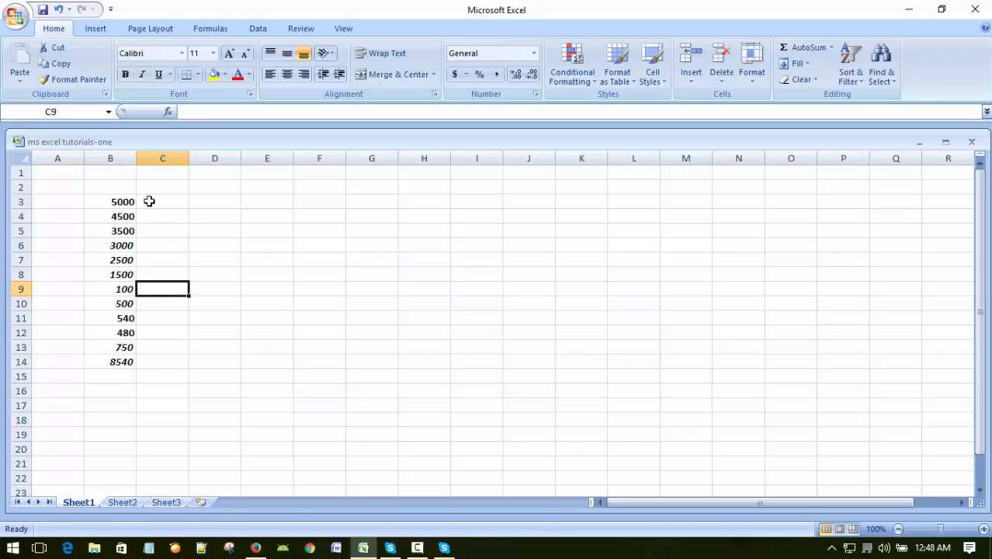
left_click(176, 201)
left_click(191, 299)
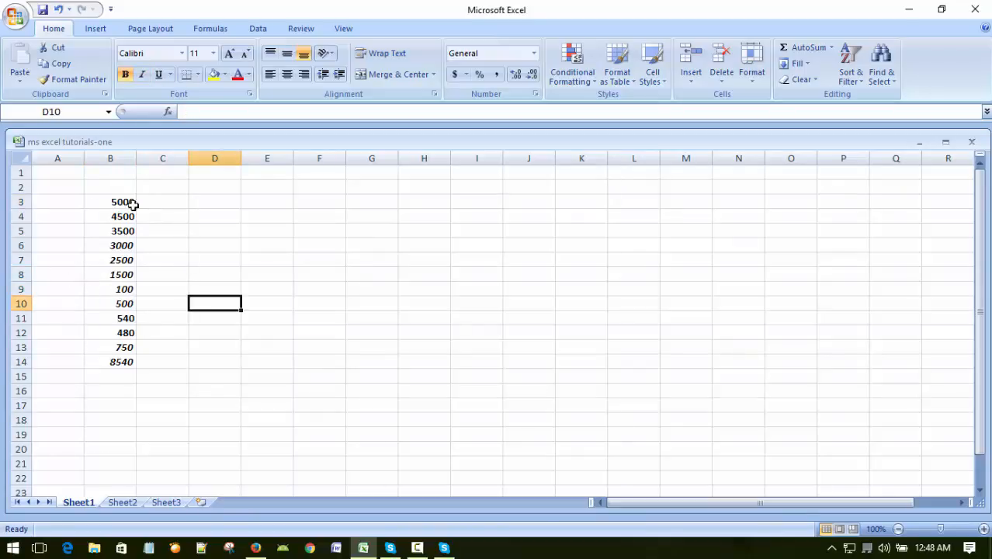
- Copy the number in cell B3, paste it into cell D3 with the regular Paste option, and end copy mode
left_click(128, 203)
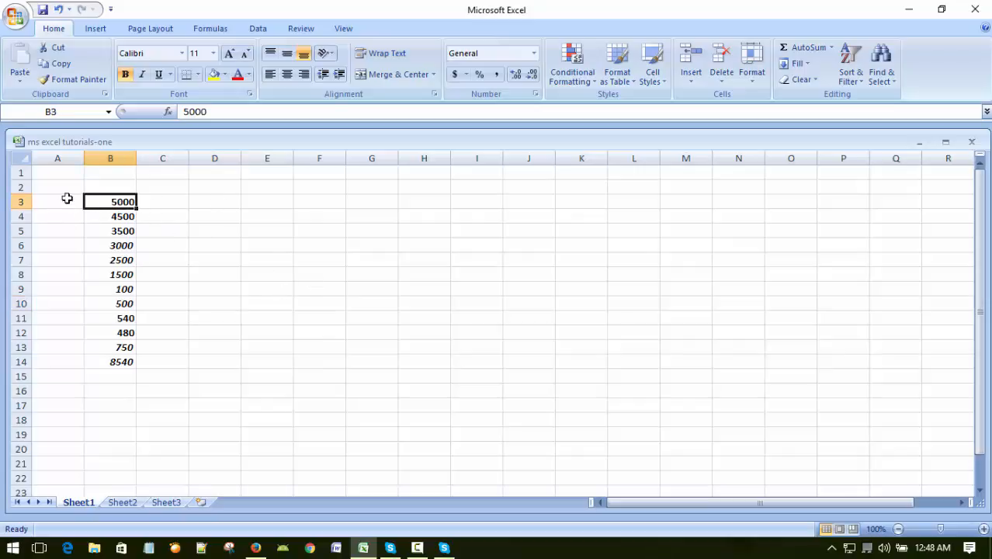
left_click(60, 65)
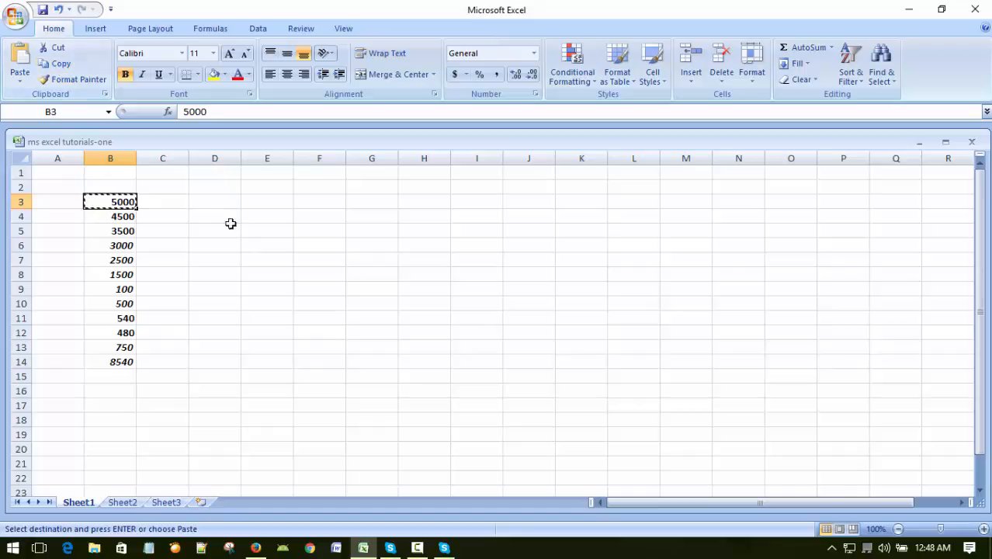
left_click(212, 203)
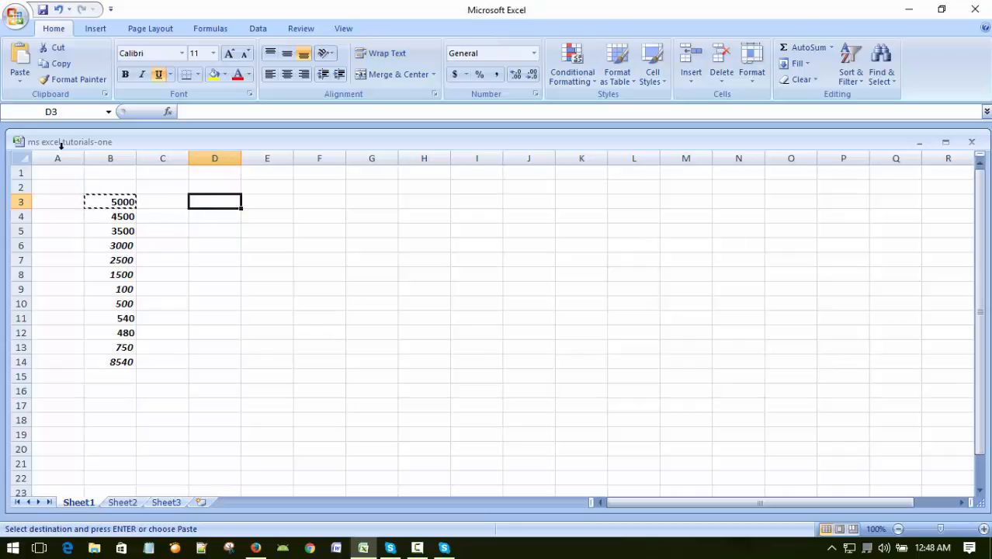
left_click(21, 84)
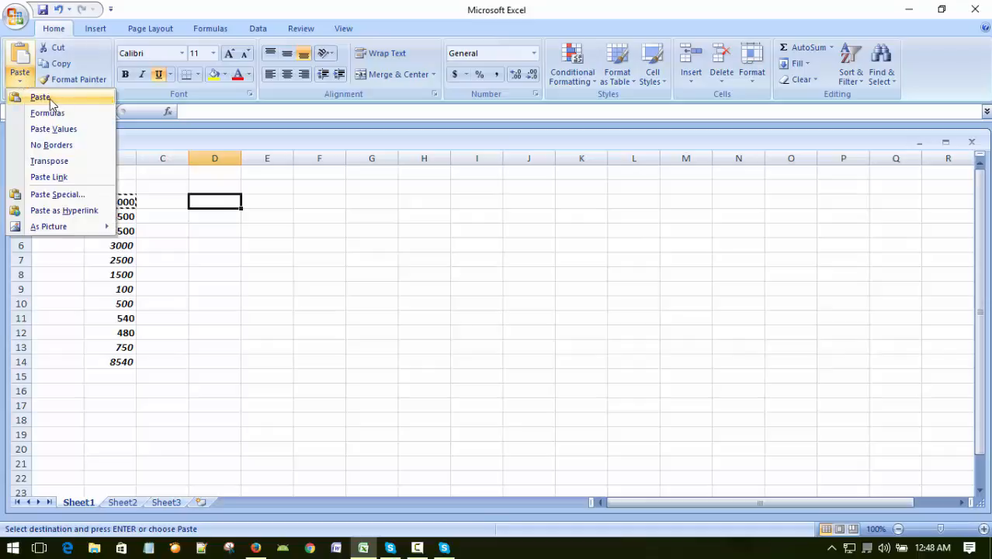
left_click(35, 96)
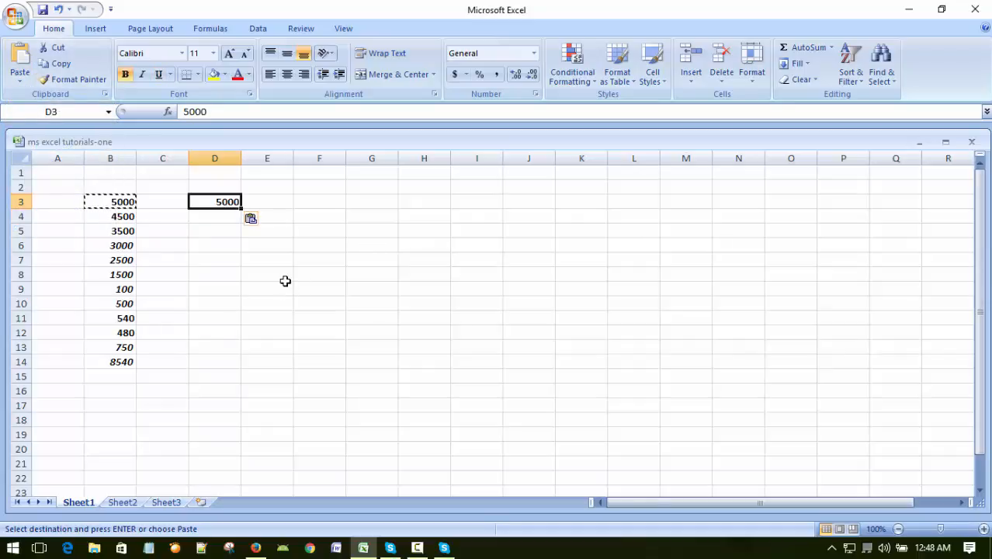
key("Escape")
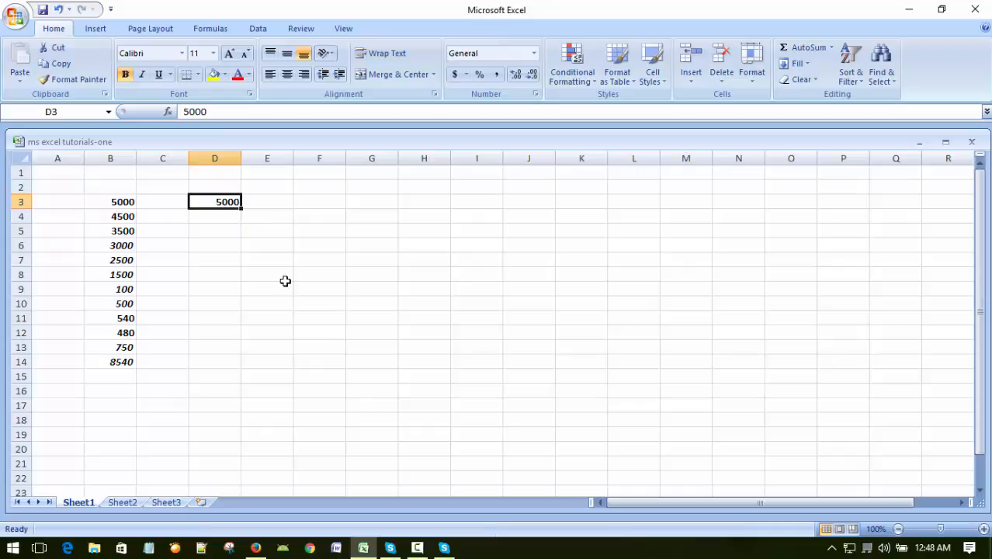
key("Down")
key("Up")
key("Left")
key("Left")
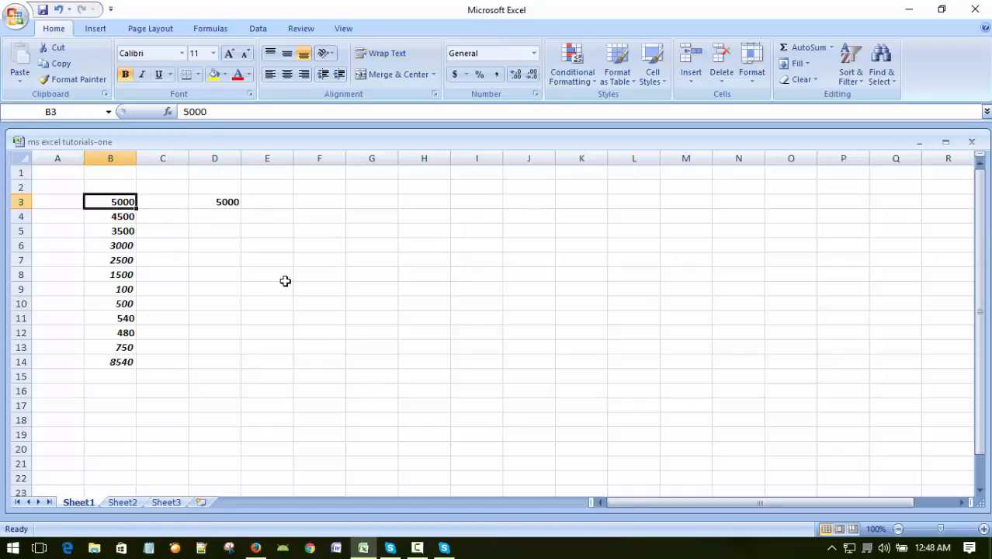
key("Right")
key("Right")
key("Down")
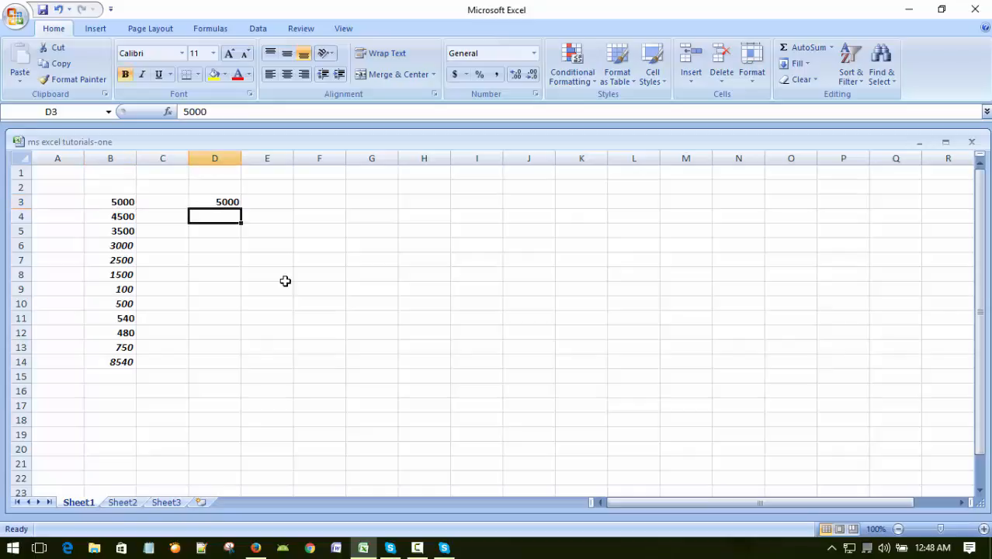
key("Up")
key("Down")
key("Up")
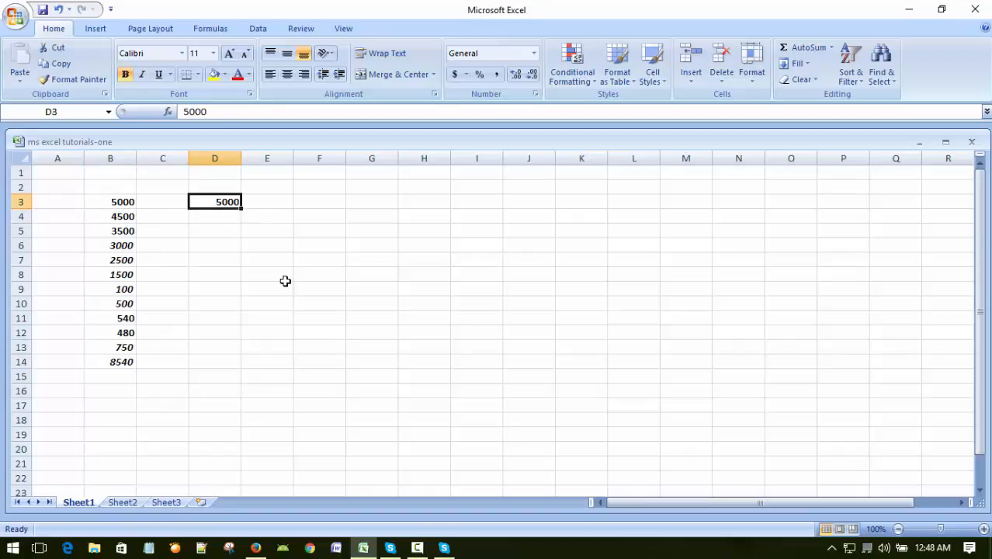
key("Down")
key("Left")
key("Left")
key("Down")
key("Down")
key("Down")
key("Down")
key("Down")
key("Down")
key("Down")
key("Down")
key("Down")
key("Down")
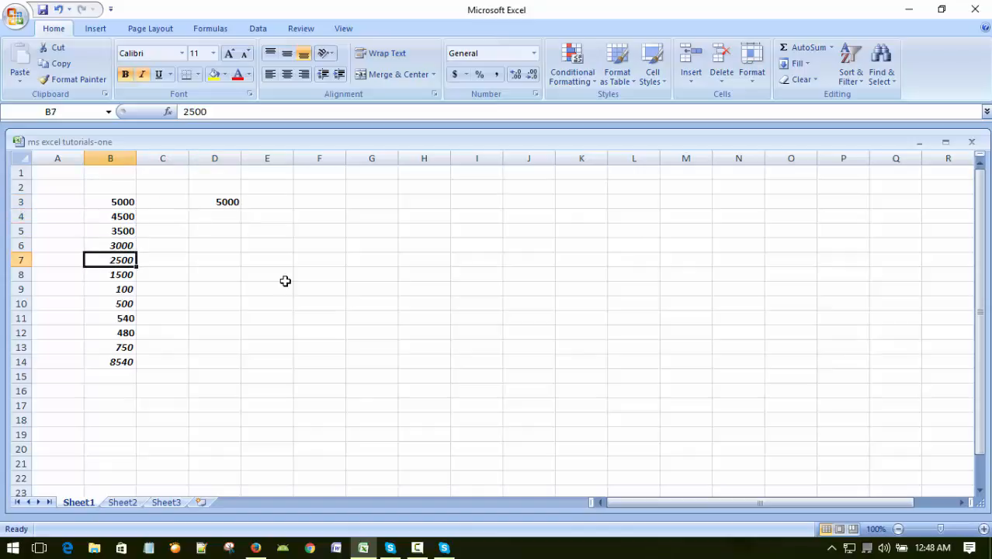
key("Right")
key("Right")
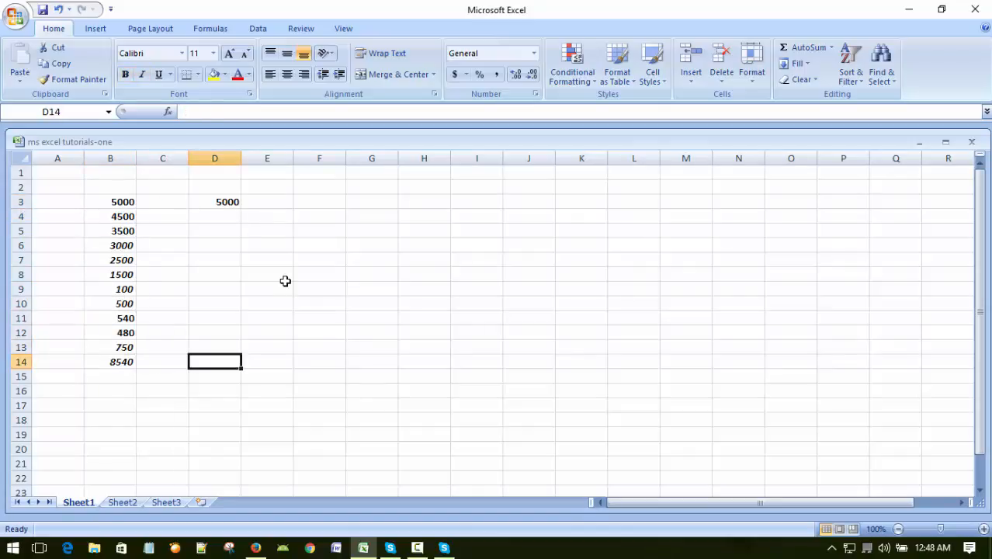
key("Up")
key("Up")
key("Up")
key("Up")
key("Up")
key("Up")
key("Up")
key("Up")
key("Up")
key("Up")
key("Up")
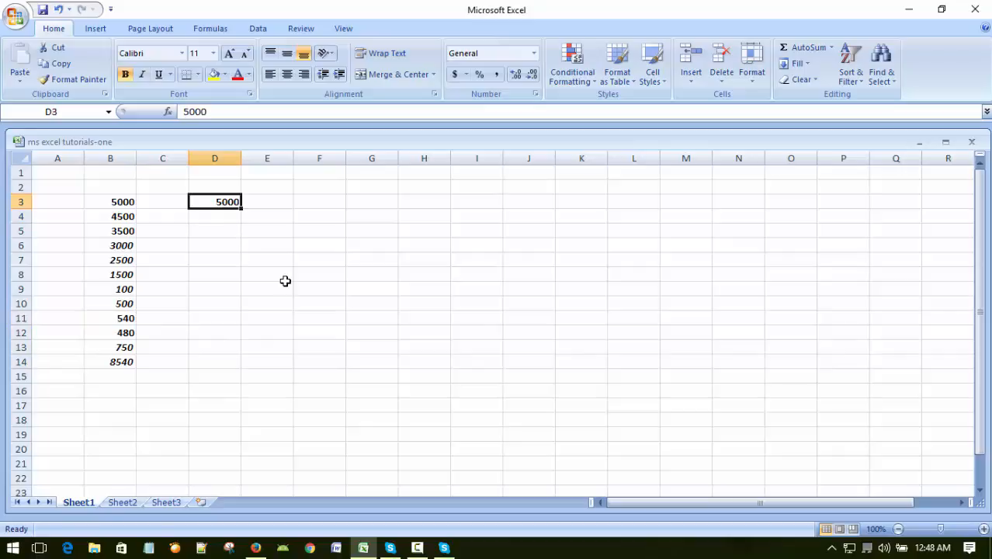
- Copy the number in cell D3 and paste it into cells D4 through D14
key("ctrl+c")
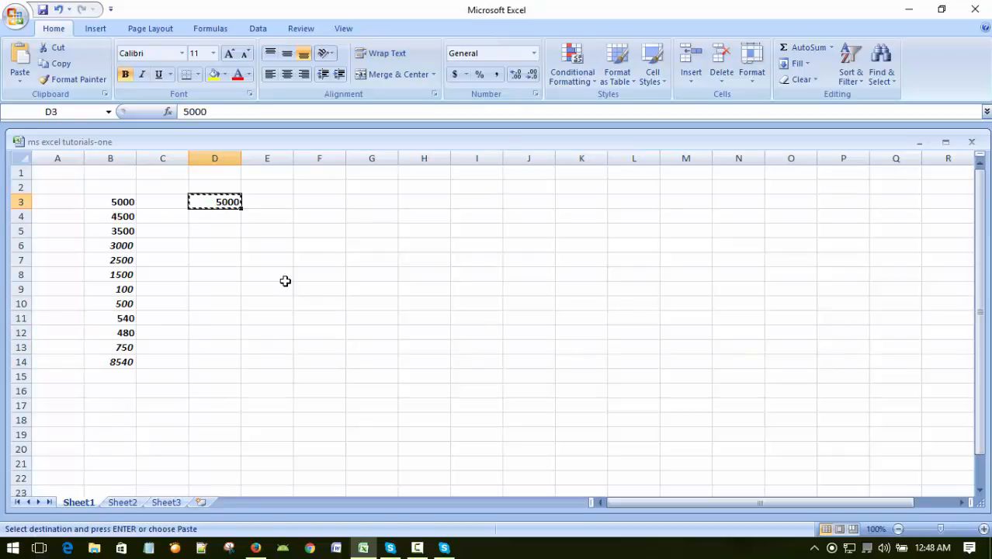
key("Down")
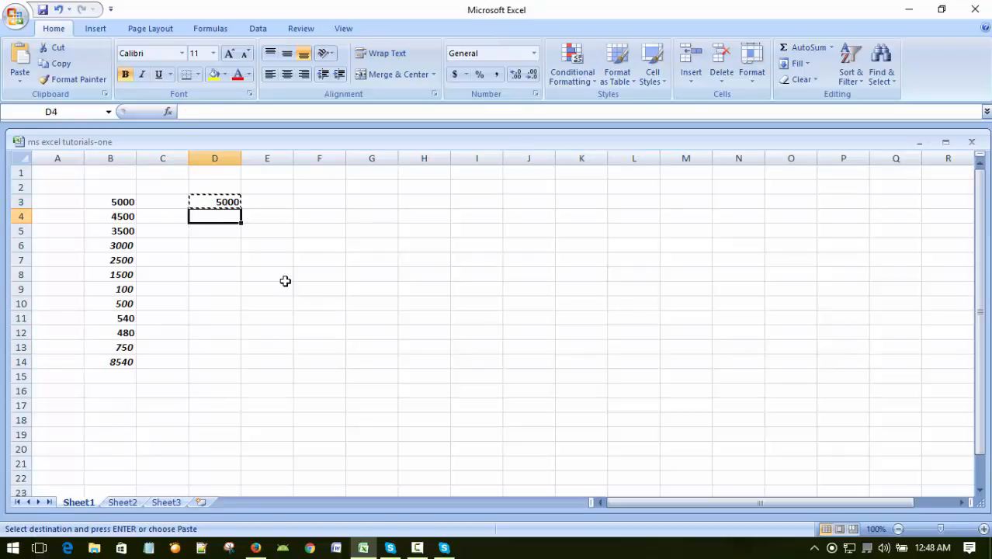
key("Up")
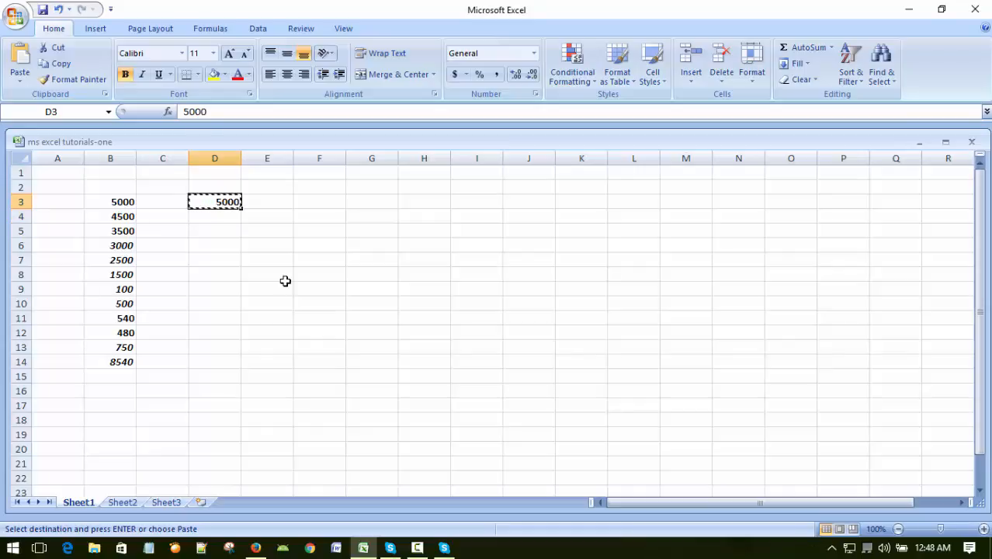
key("Down")
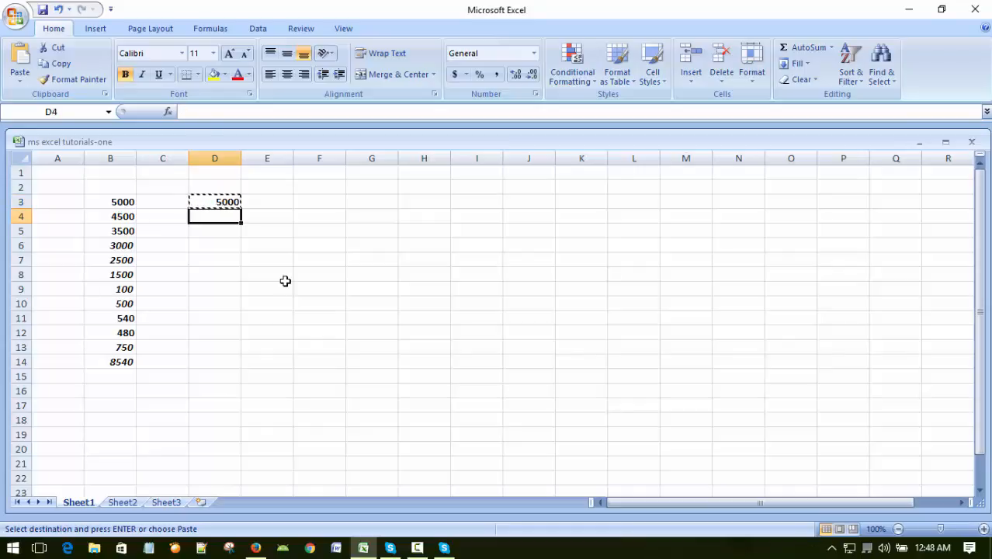
key("shift+Down")
key("shift+Down")
key("shift+Down")
key("shift+Down")
key("shift+Down")
key("shift+Down")
key("shift+Down")
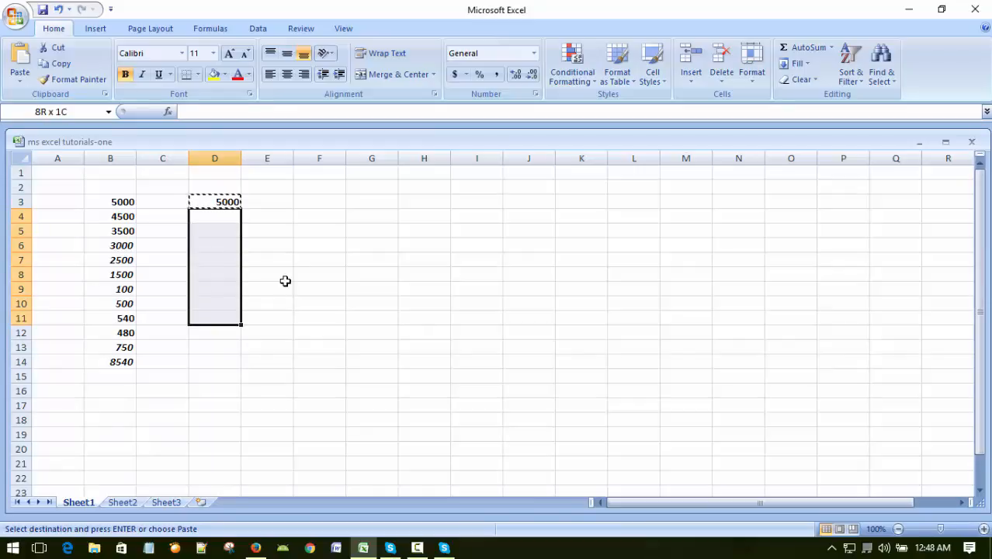
key("shift+Down")
key("shift+Down")
key("shift+Down")
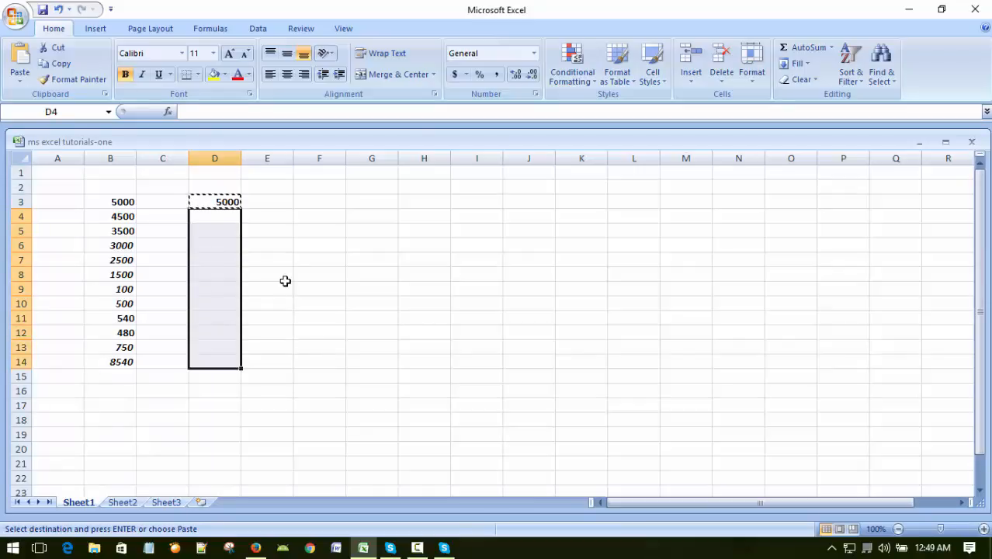
key("Return")
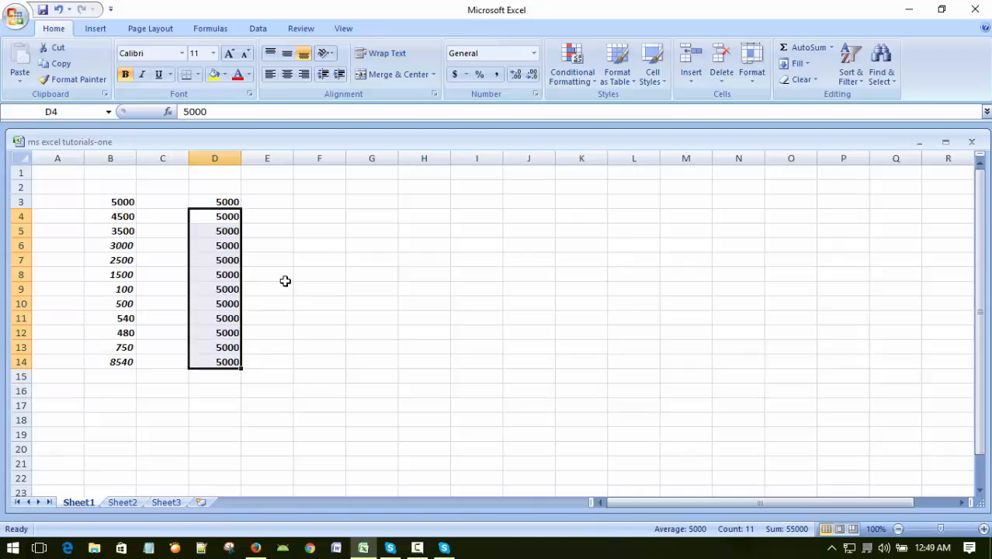
- Undo the paste into cells D4:D14 and end copy mode
key("ctrl+z")
key("Down")
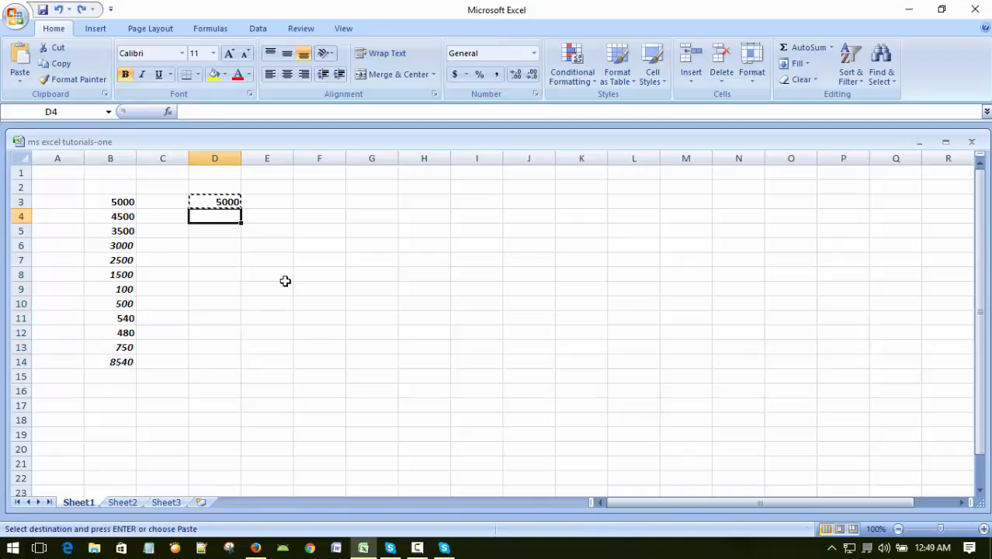
key("Up")
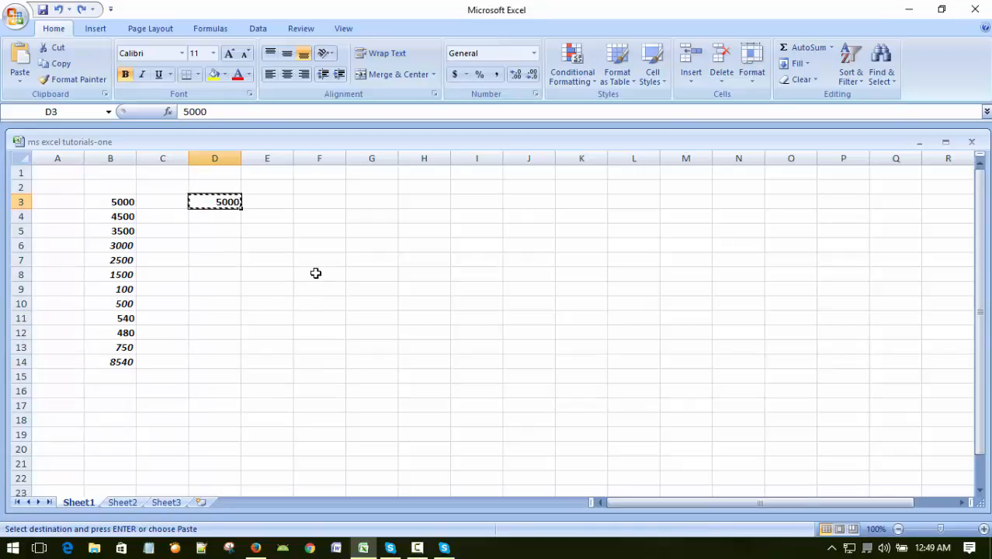
left_click(316, 330)
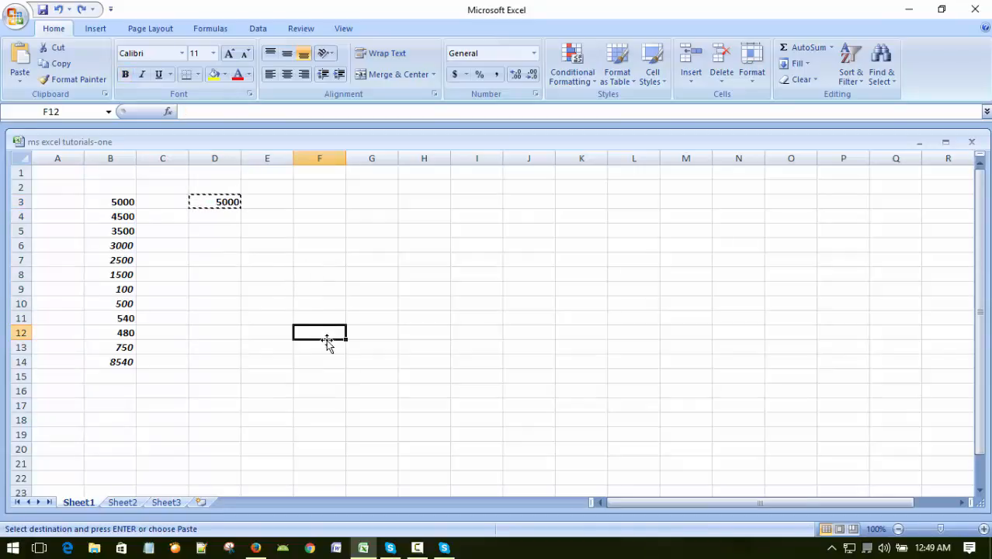
key("Escape")
- Enter 450, 1250, 410, 500, 320, 140, 50, 100, 200, 480, 600 and 210 in cells C3 through C14
left_click(160, 204)
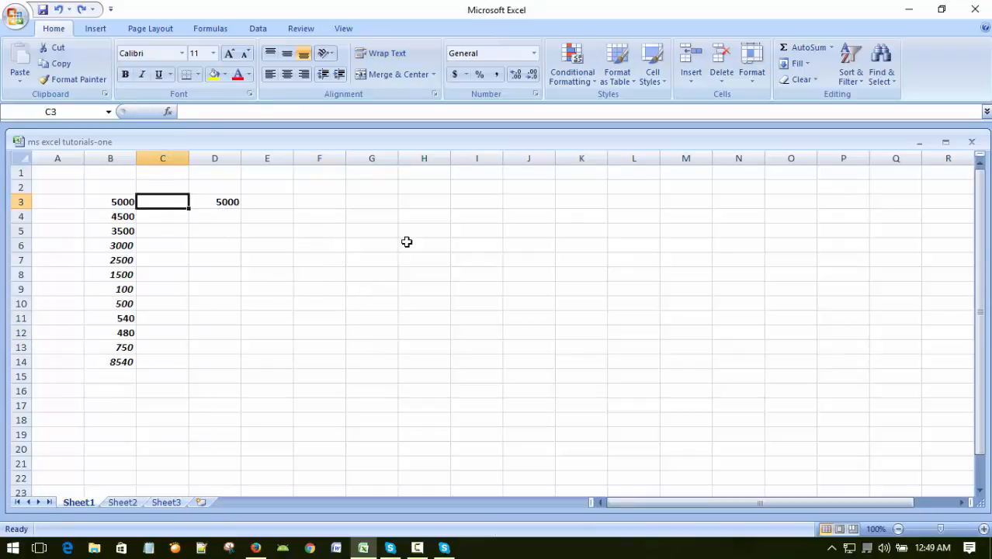
key("Down")
key("Up")
key("Down")
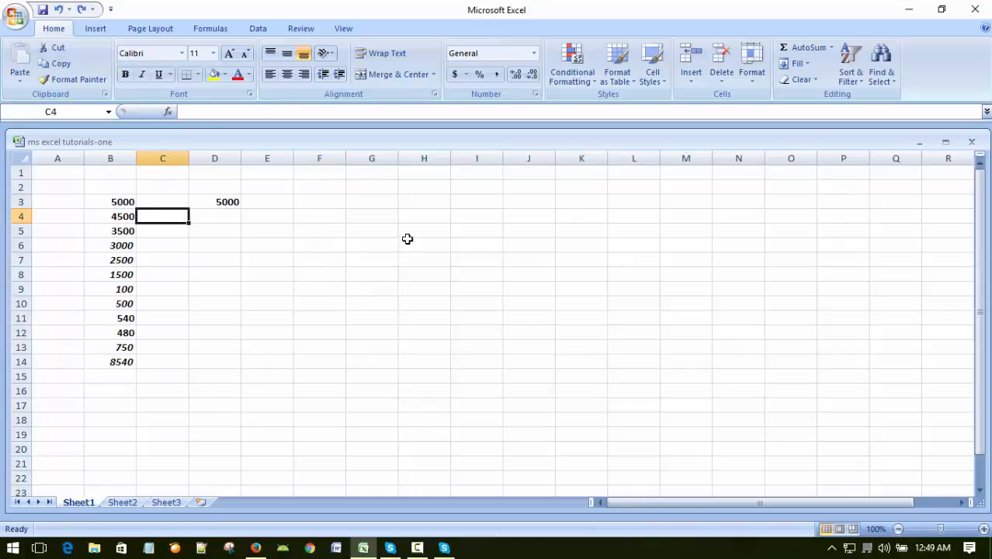
key("Up")
key("Down")
key("Up")
key("Down")
key("Up")
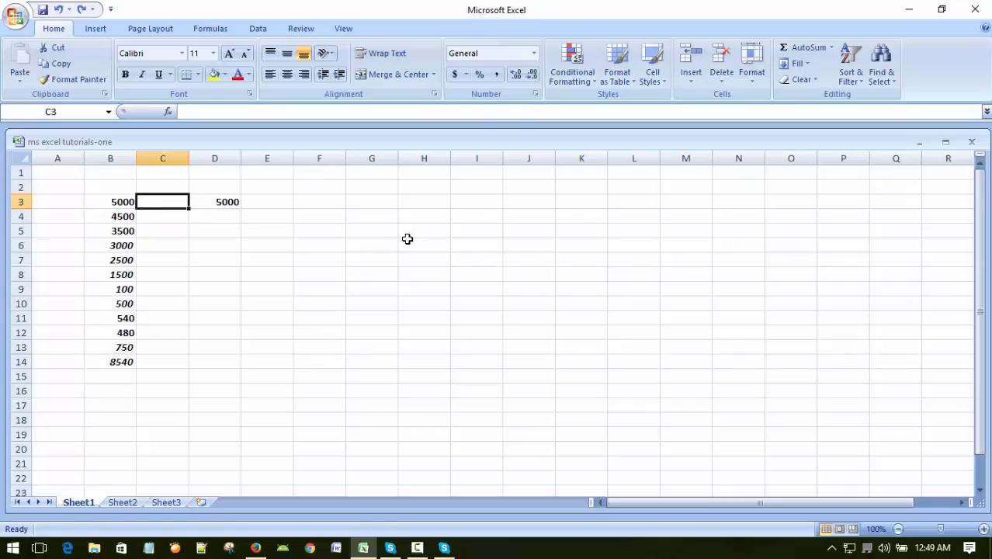
type("4")
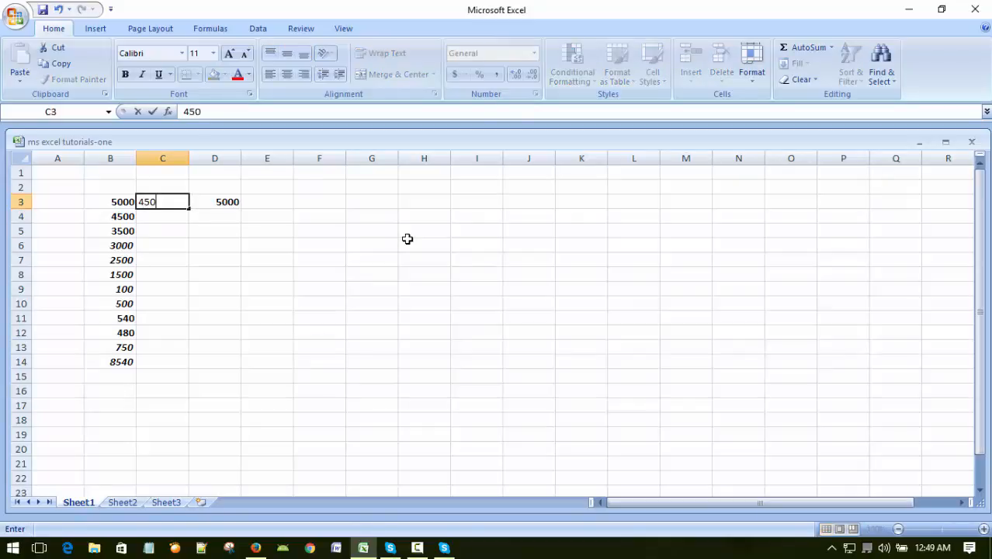
type("50")
key("Return")
type("125")
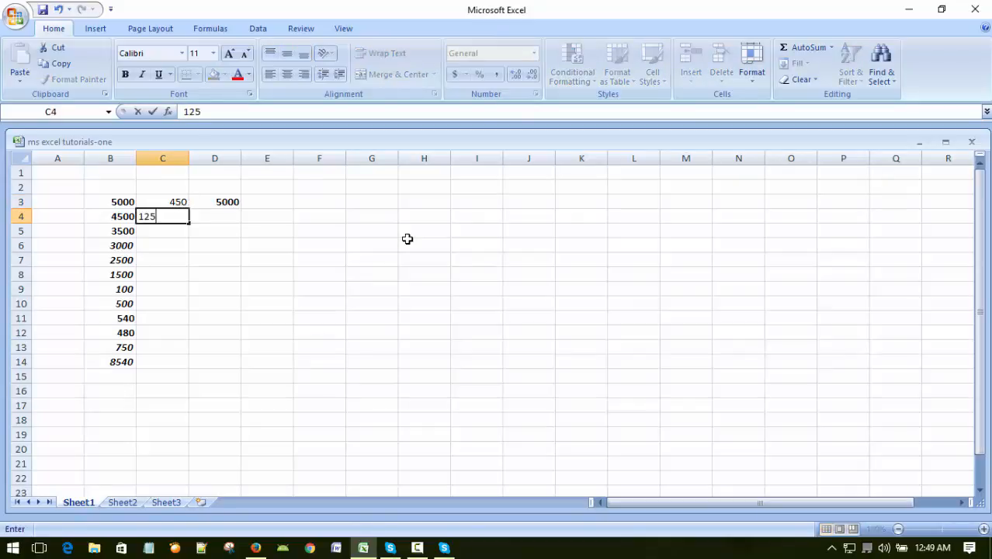
type("0")
key("Return")
type("410")
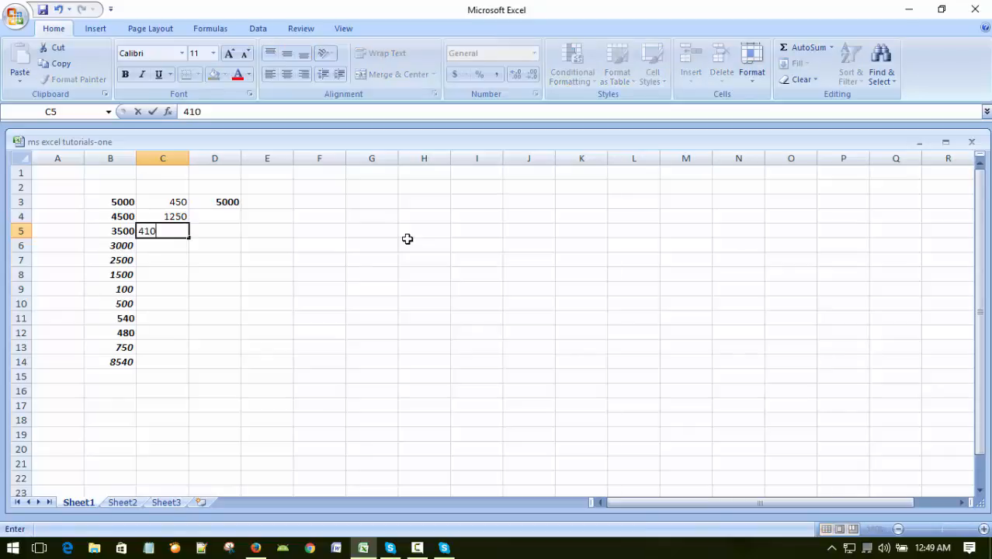
key("Return")
type("500")
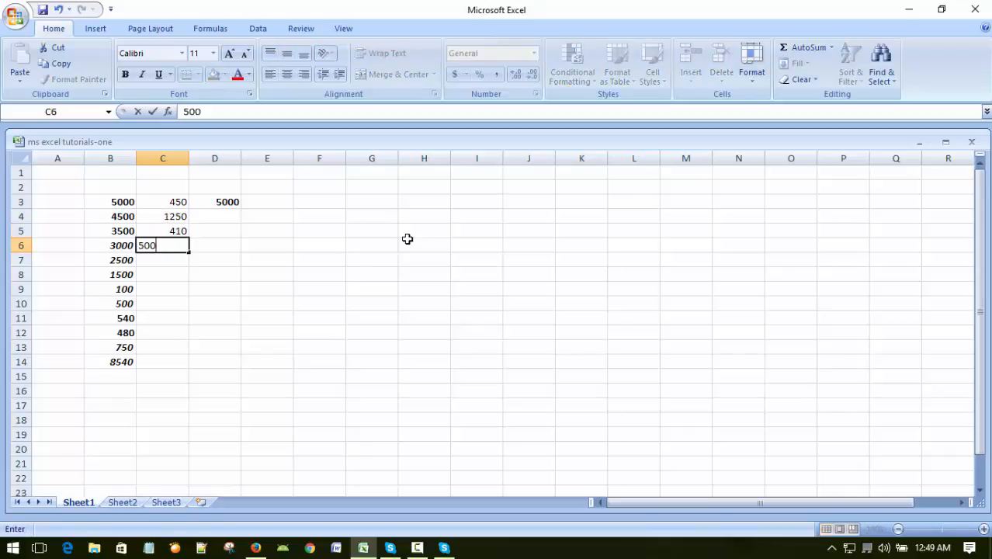
key("Return")
type("320")
key("Return")
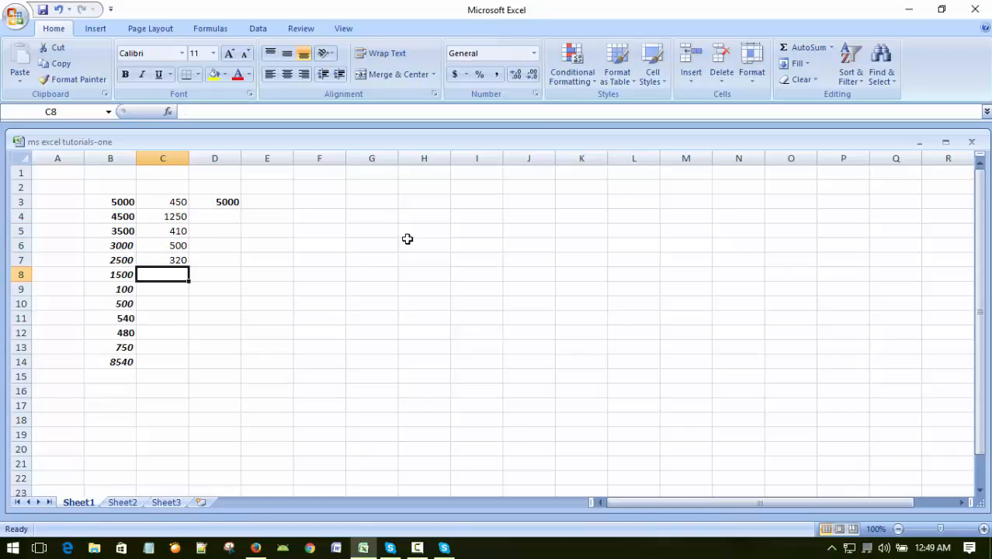
type("140")
key("Return")
type("50")
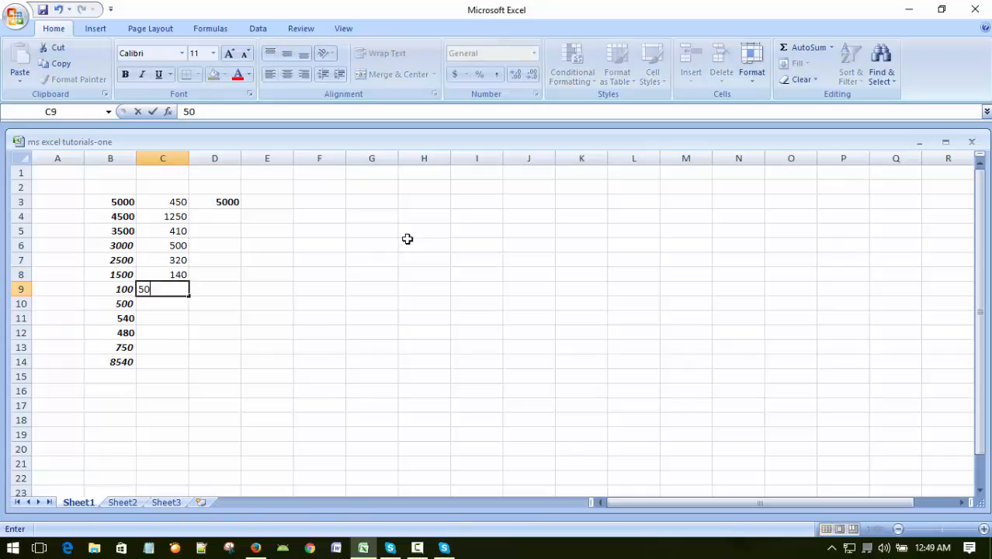
key("Return")
type("100")
key("Return")
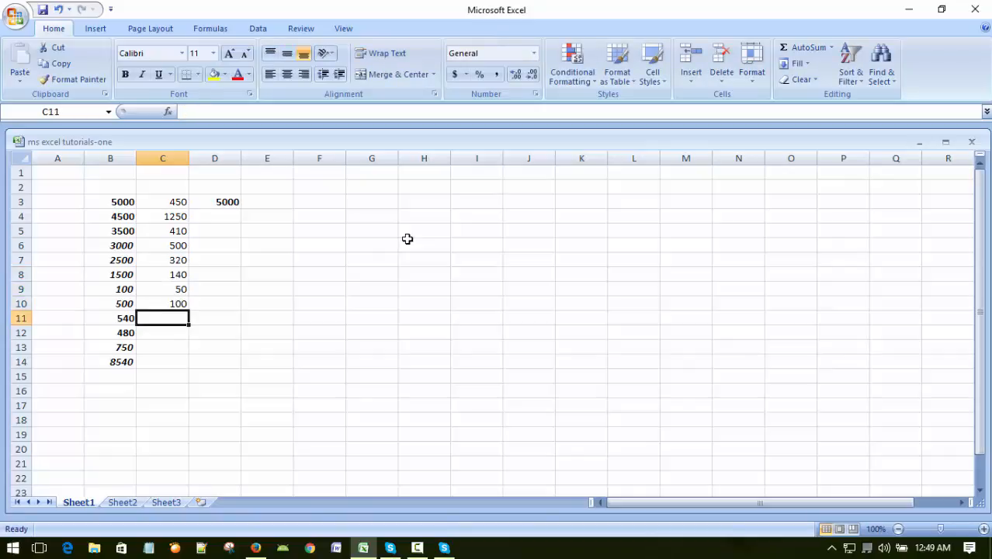
type("200")
key("Return")
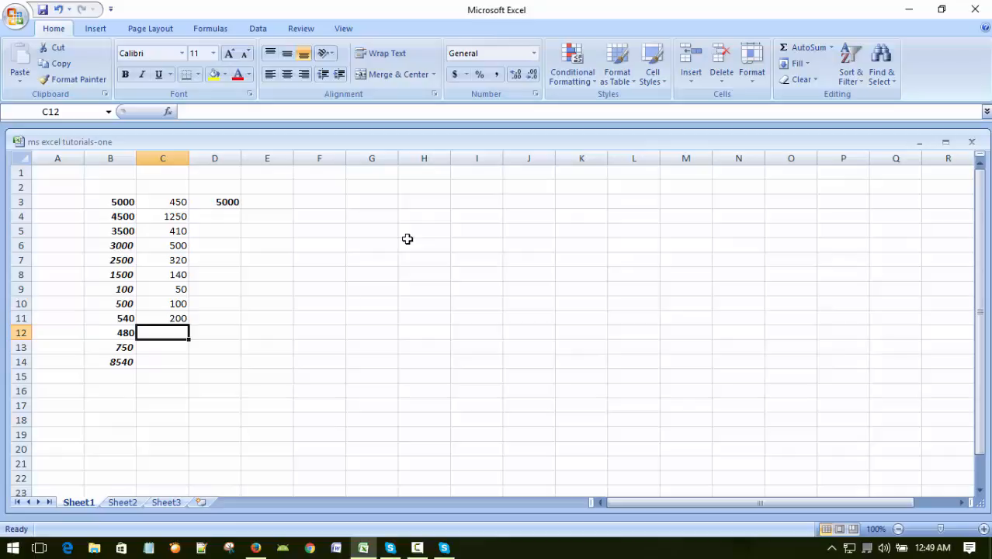
type("480")
key("Return")
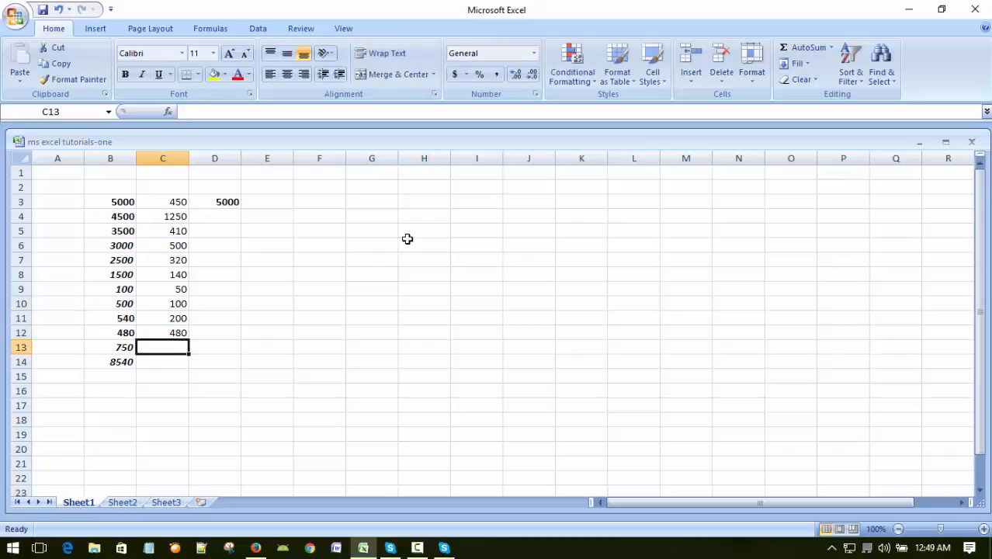
type("600")
key("Return")
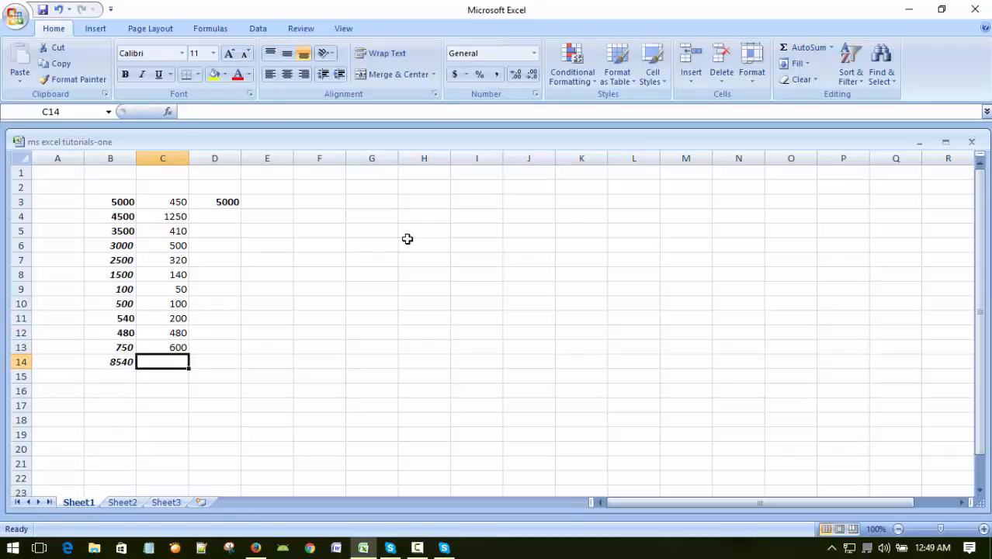
type("210")
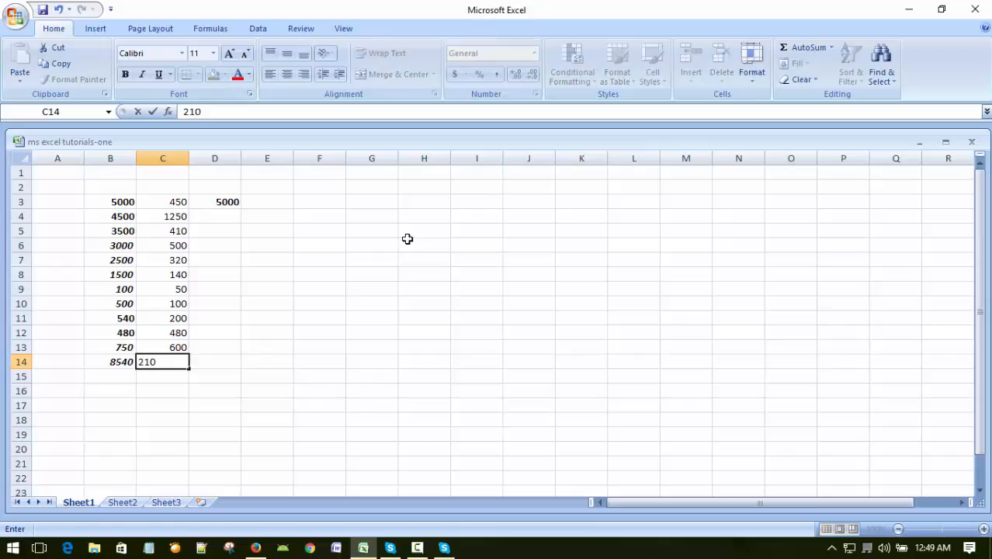
key("Return")
- Clear the contents of cell D3
left_click(407, 238)
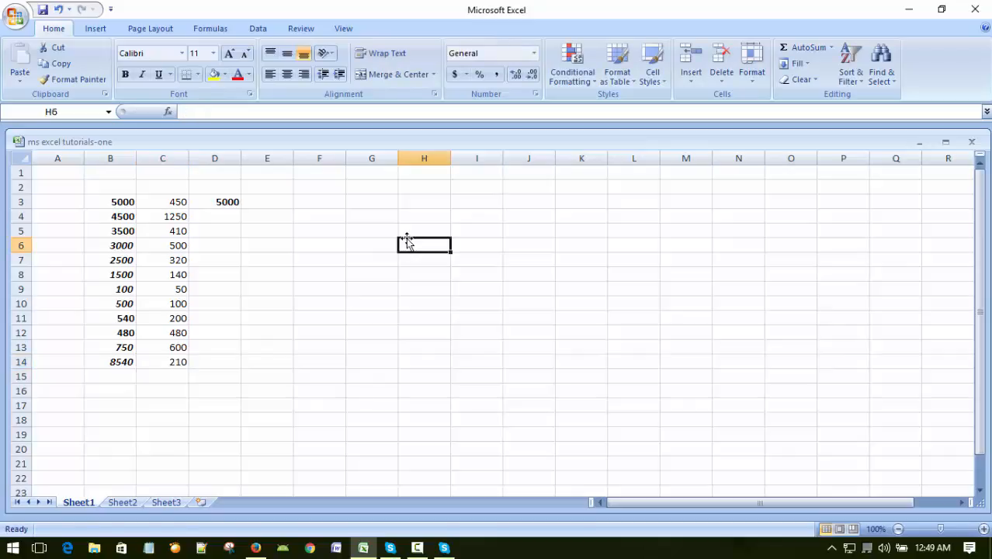
left_click(223, 202)
key("Delete")
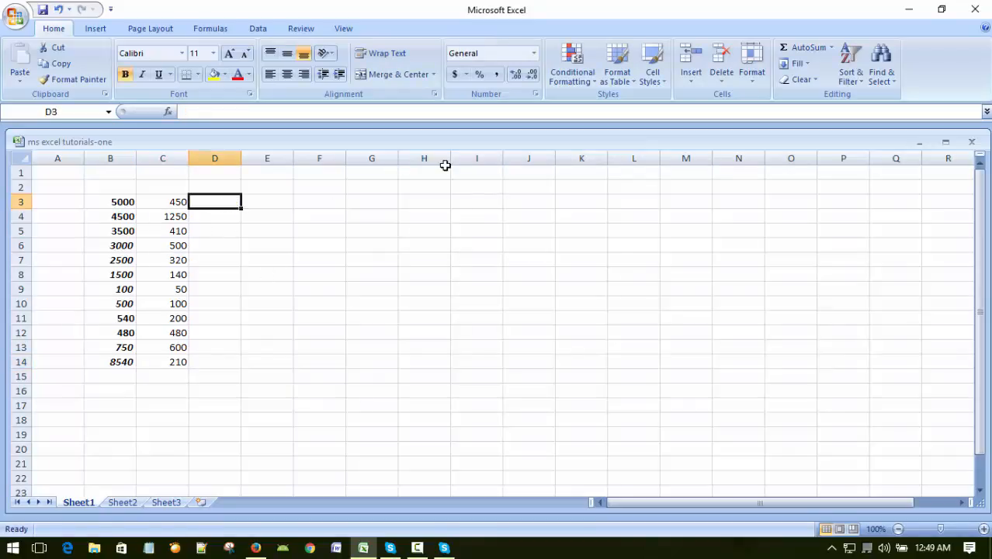
key("Return")
key("Up")
key("Down")
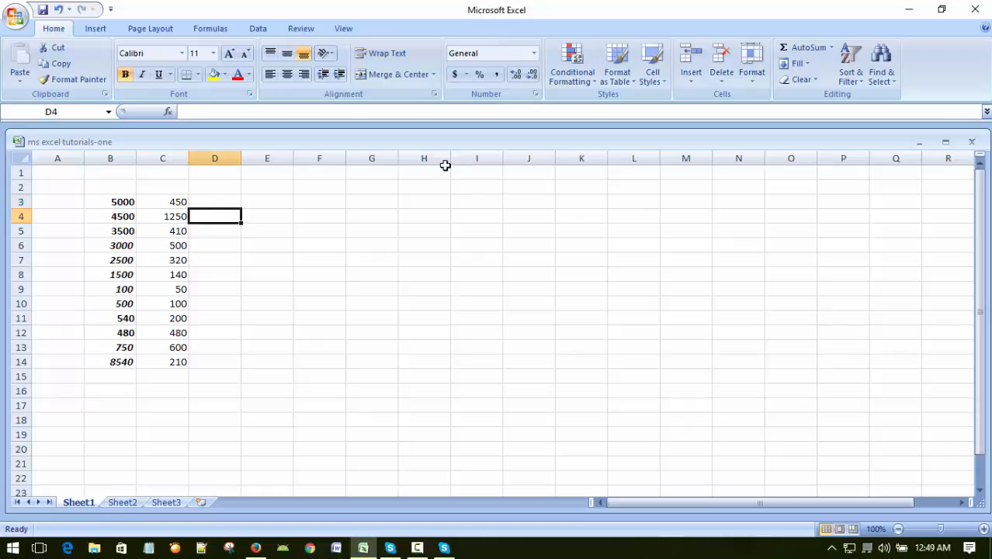
key("Up")
key("Left")
key("Left")
key("Down")
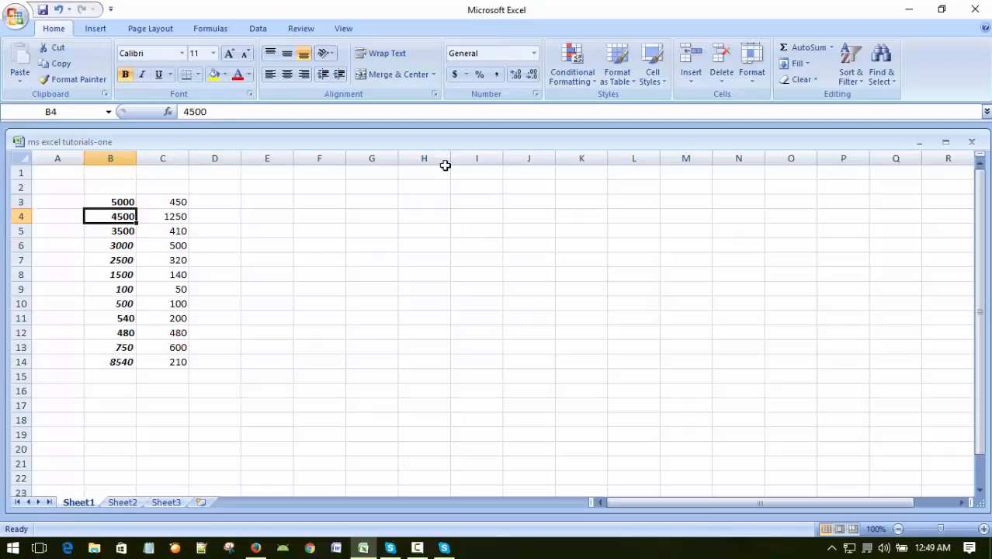
key("Up")
key("shift+Right")
key("Right")
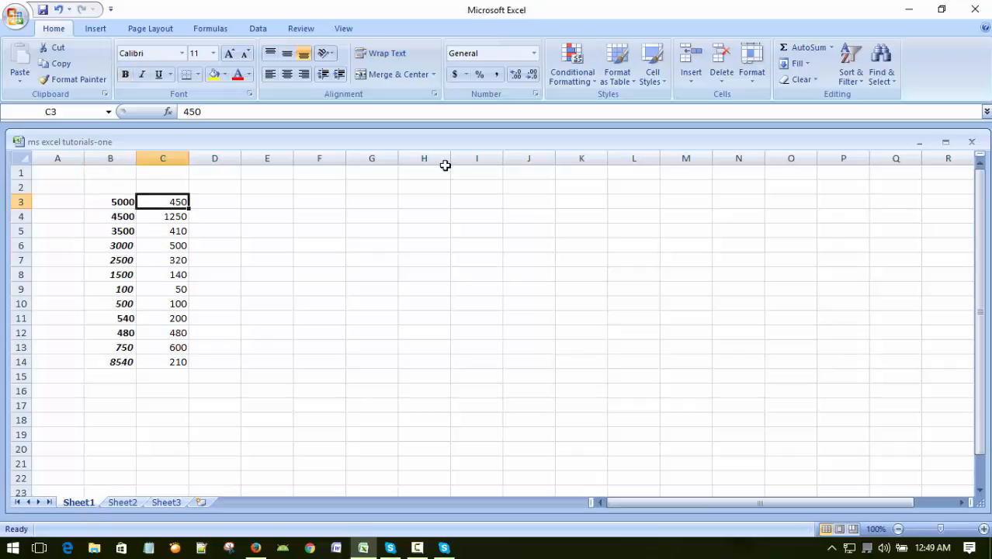
- Total cells B3 and C3 into cell D3 with AutoSum, and check its formula and source values
key("Right")
key("shift+Left")
key("shift+Left")
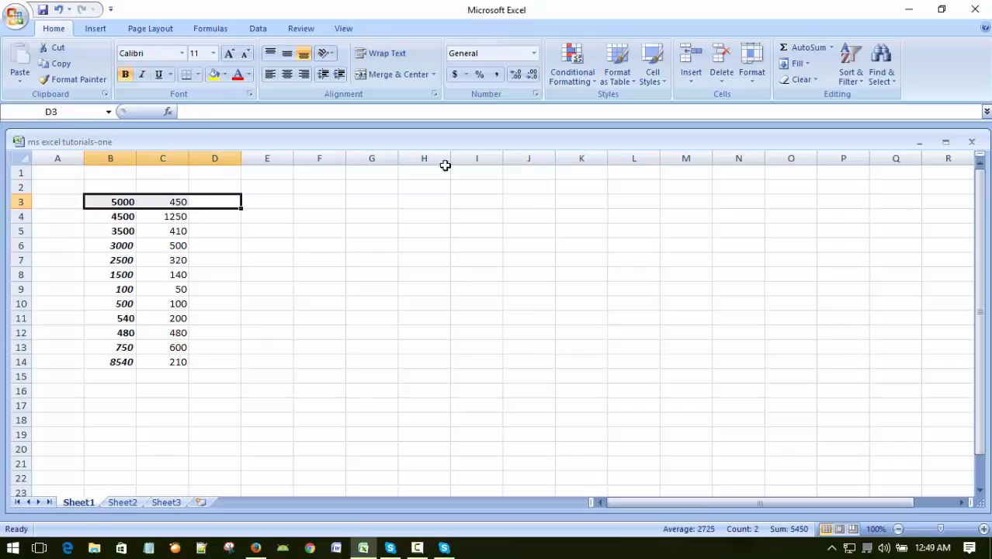
left_click(267, 285)
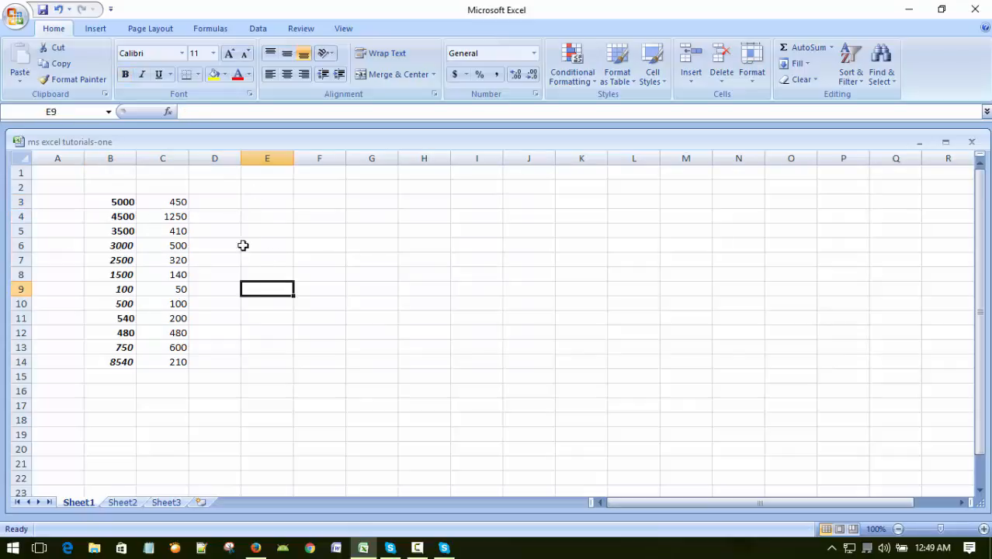
left_click(221, 202)
key("shift+Left")
key("shift+Left")
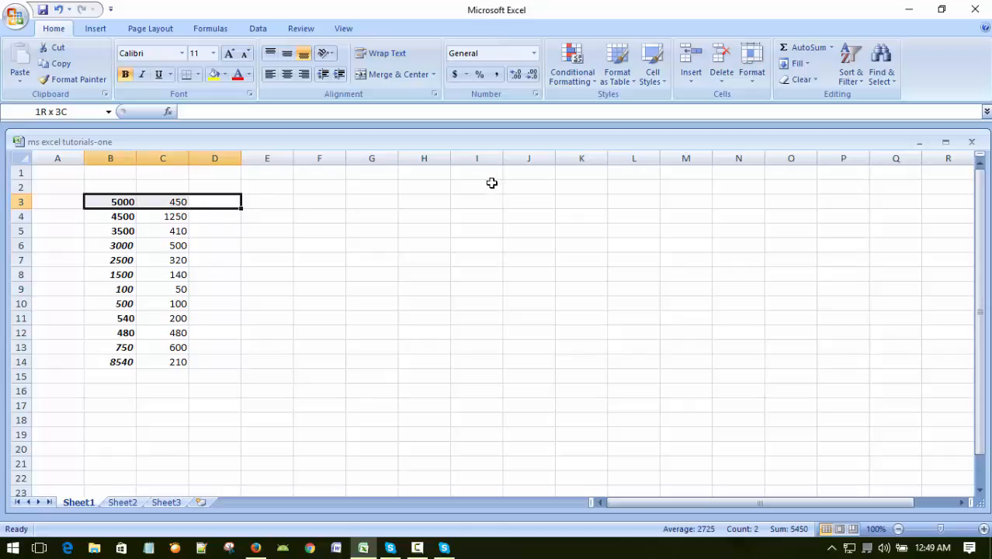
left_click(803, 48)
left_click(517, 277)
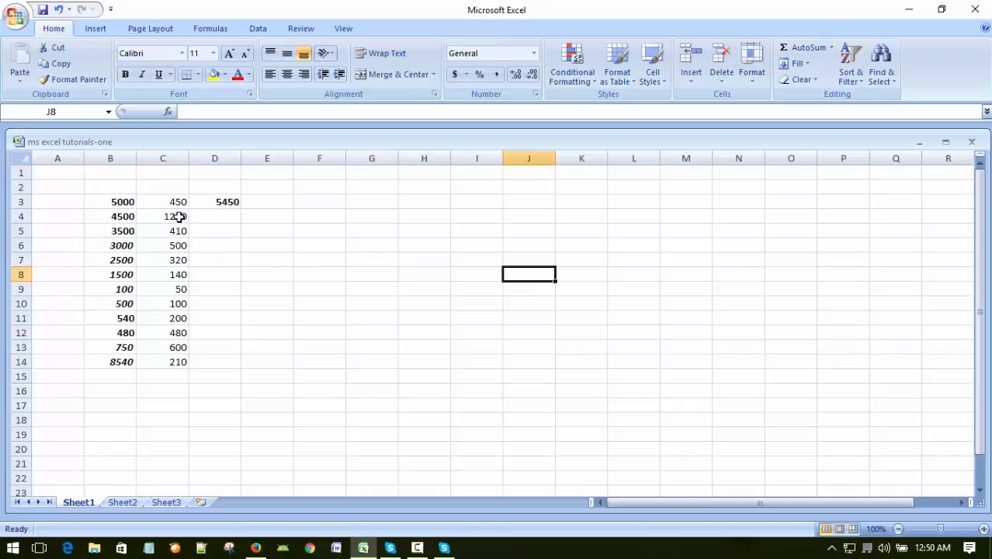
left_click(223, 202)
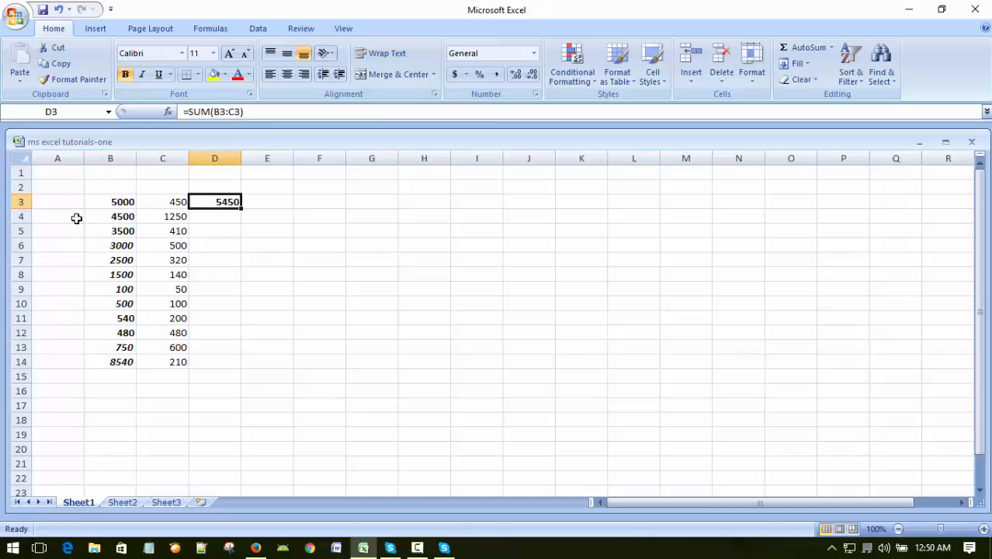
left_click(128, 202)
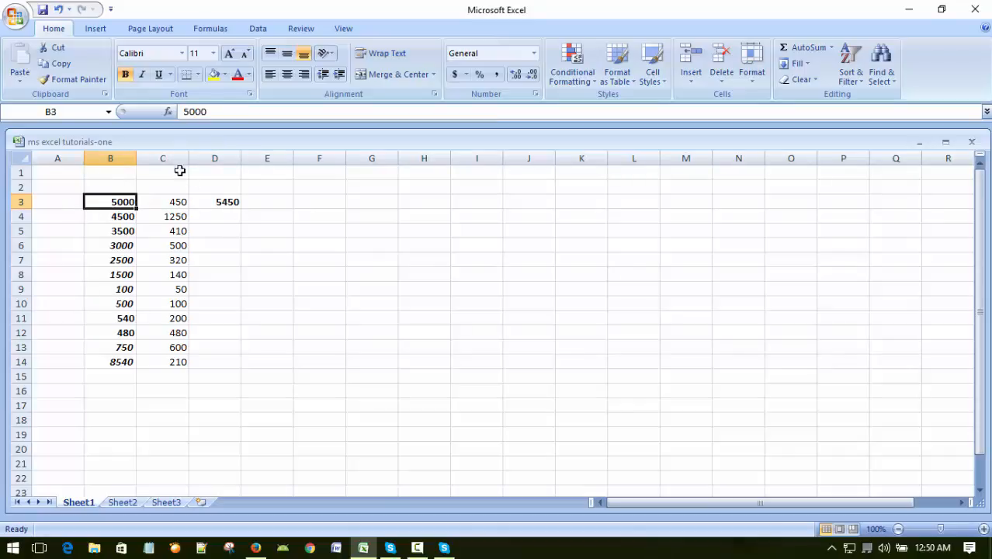
left_click(172, 206)
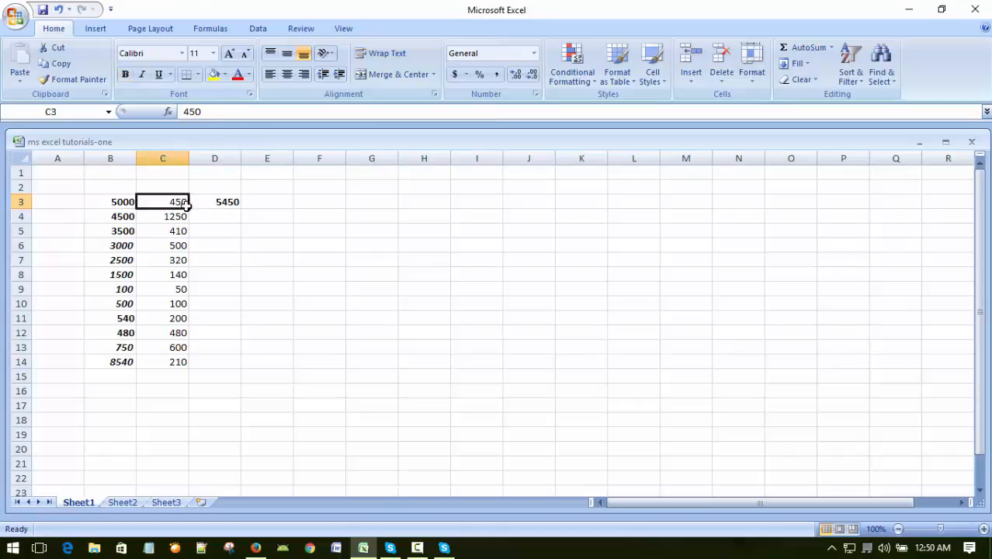
left_click(228, 245)
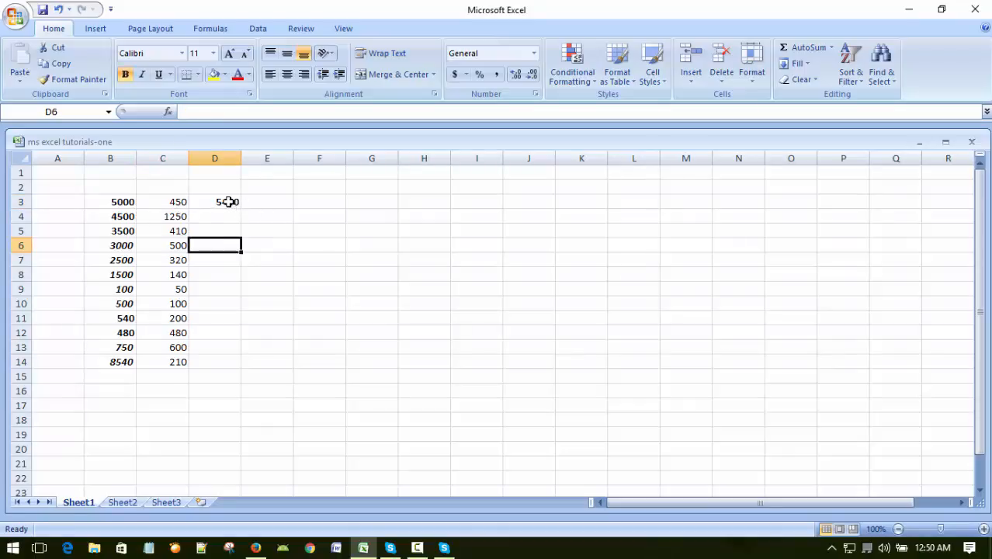
- Copy the sum formula in cell D3 and paste it into cells D4 through D14
left_click(230, 202)
key("Return")
key("Up")
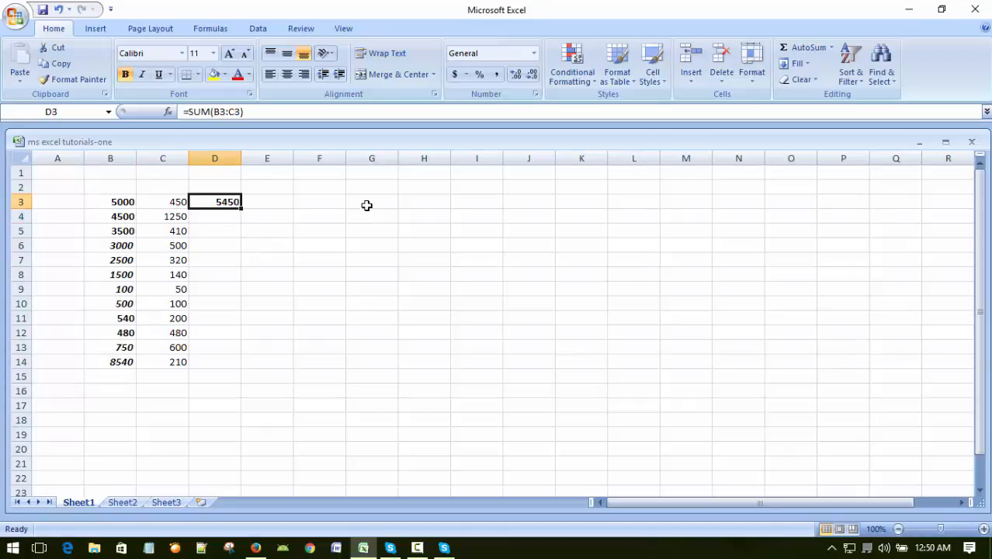
key("ctrl+c")
key("Down")
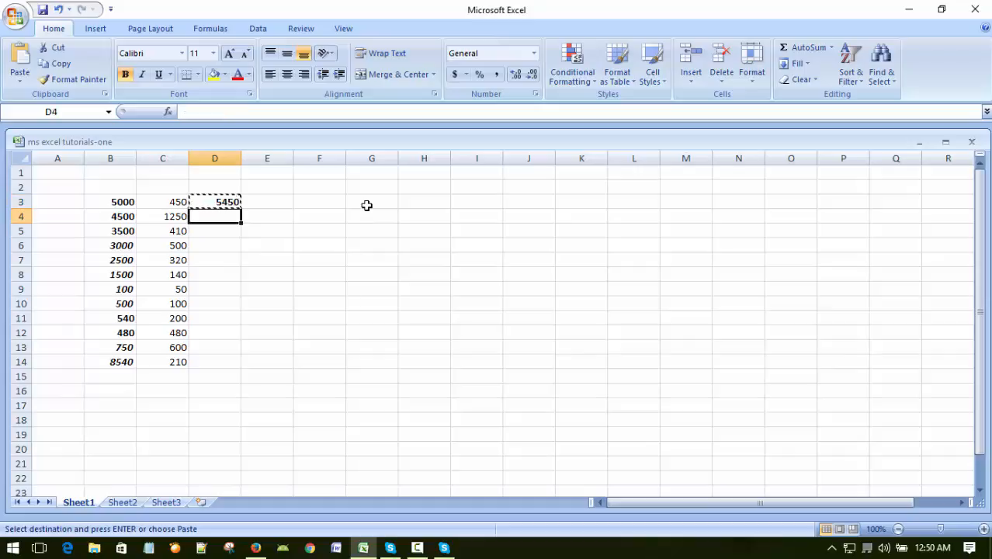
key("shift+Down")
key("shift+Down")
key("shift+Down")
key("shift+Down")
key("shift+Down")
key("shift+Down")
key("shift+Down")
key("shift+Down")
key("shift+Down")
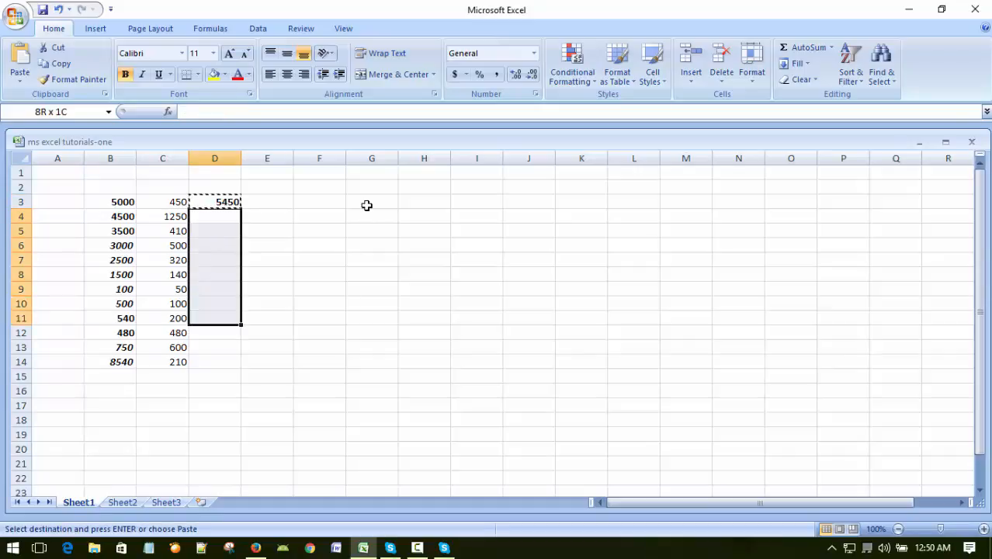
key("shift+Down")
key("Return")
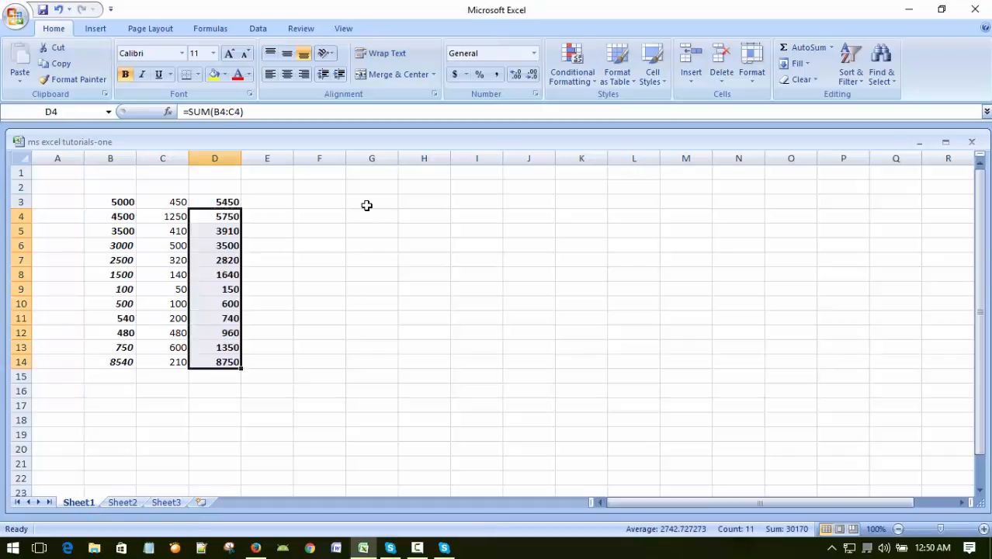
- Examine the SUM formulas in column D from row 3 to row 14, comparing the row references
key("Down")
key("Down")
key("Left")
key("Up")
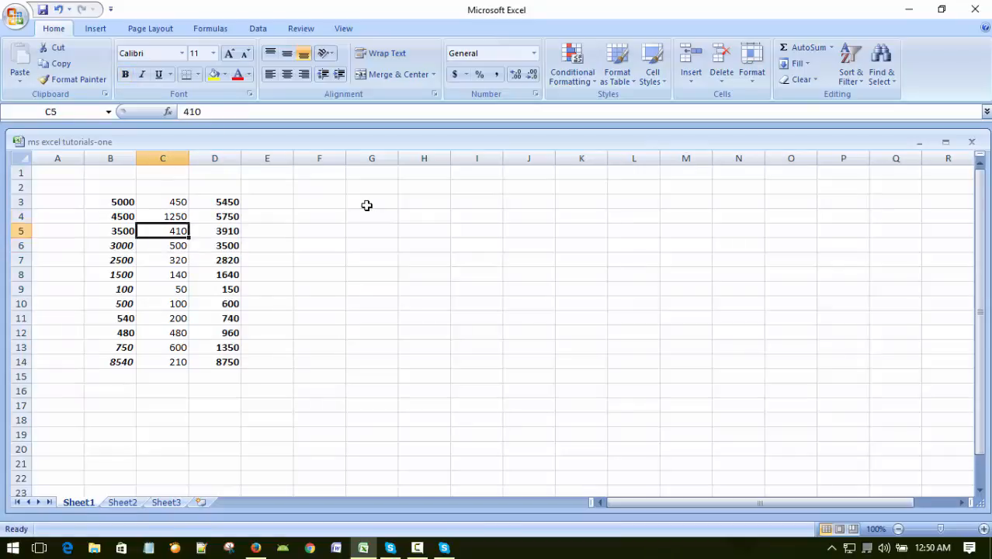
key("Up")
key("Right")
key("Up")
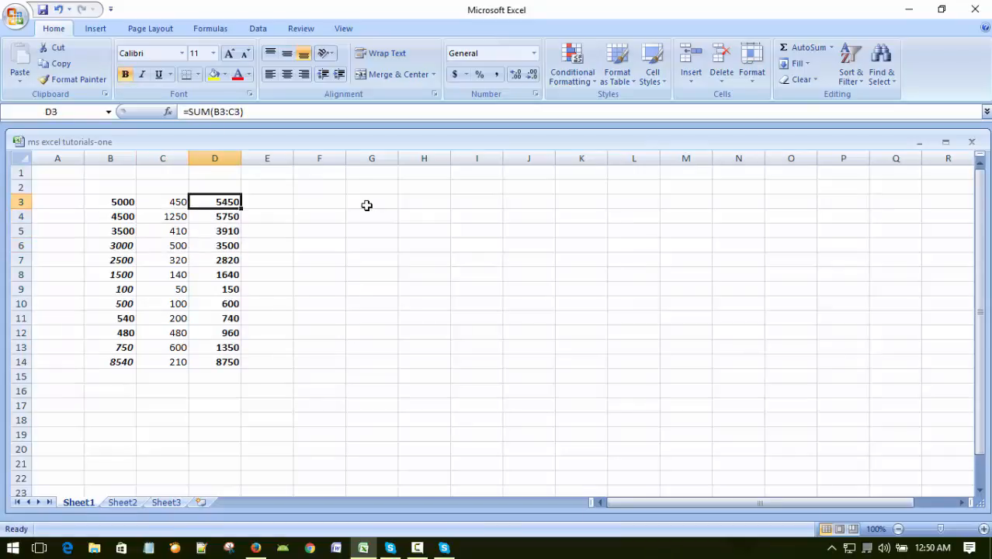
key("Down")
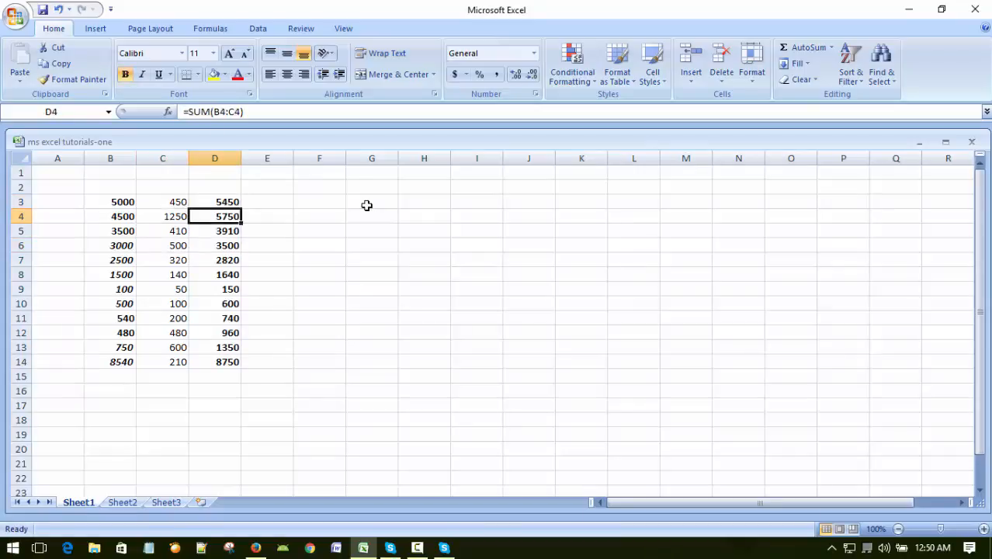
key("Down")
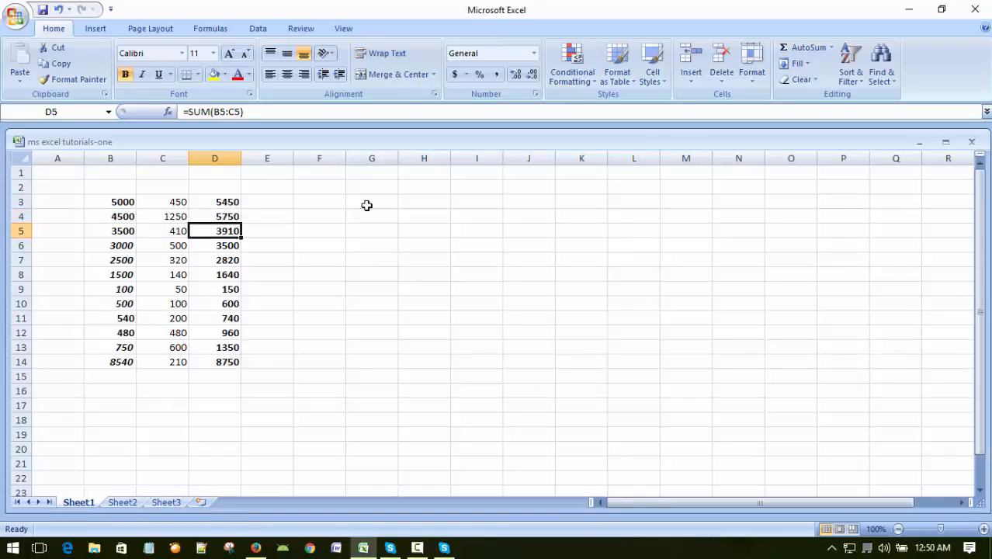
key("Down")
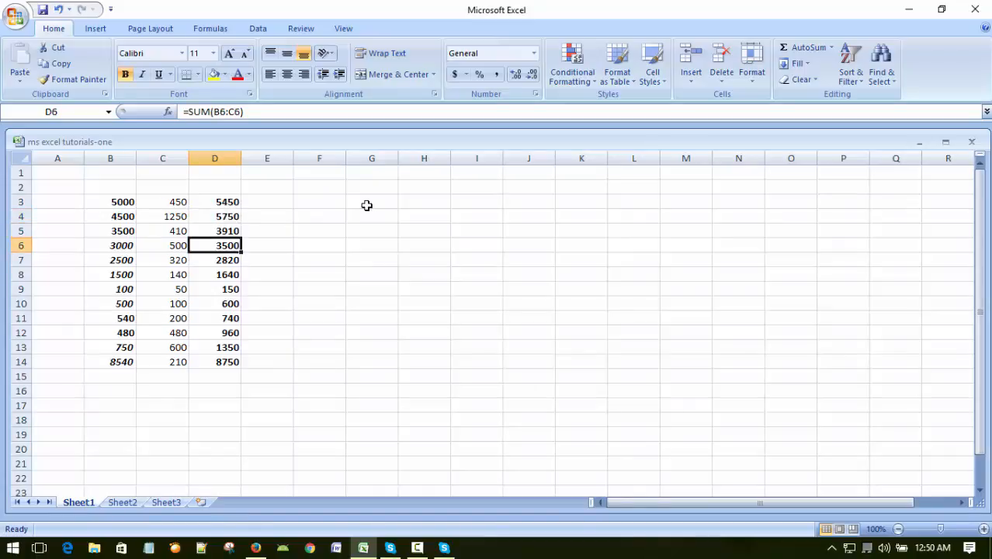
key("Down")
key("Down")
key("Down")
key("Down")
key("Down")
key("Down")
key("Down")
key("Down")
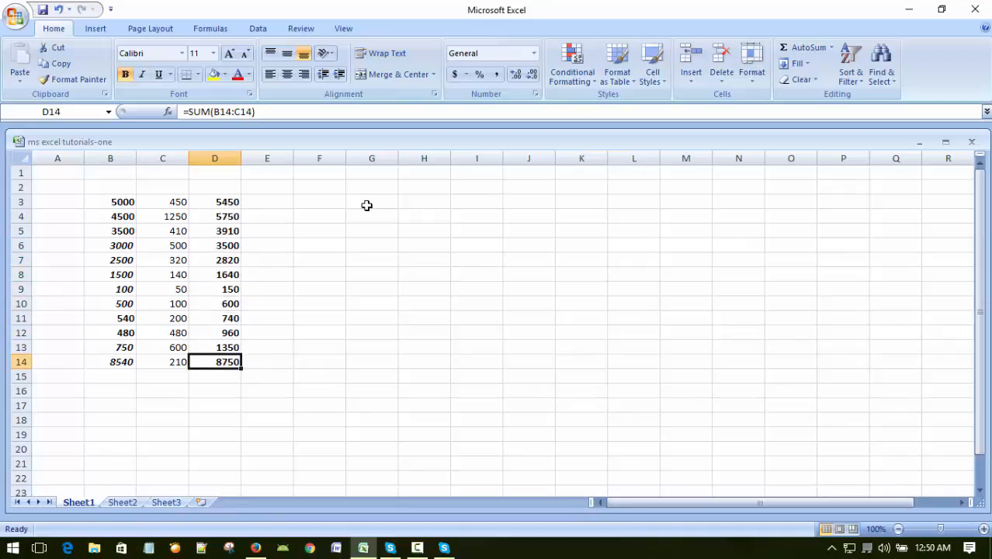
key("Up")
key("Up")
key("Up")
key("Up")
key("Up")
key("Up")
key("Up")
key("Up")
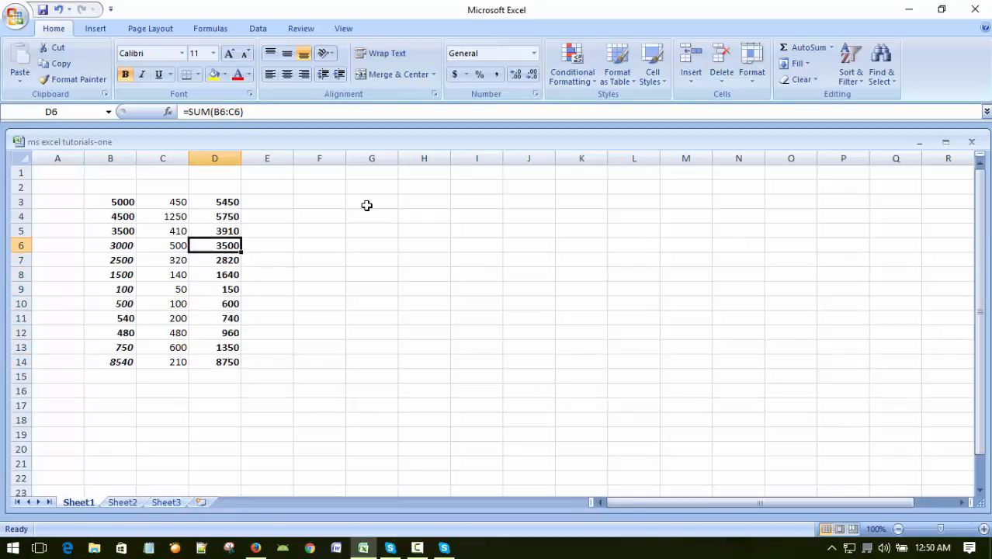
key("Up")
key("Up")
key("Up")
key("Down")
key("Down")
key("Down")
key("Down")
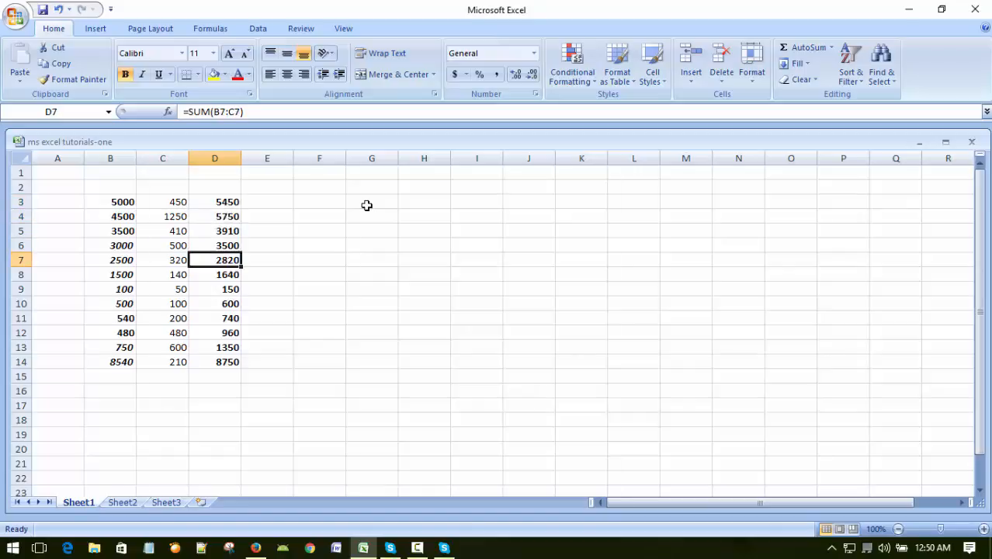
left_click(417, 547)
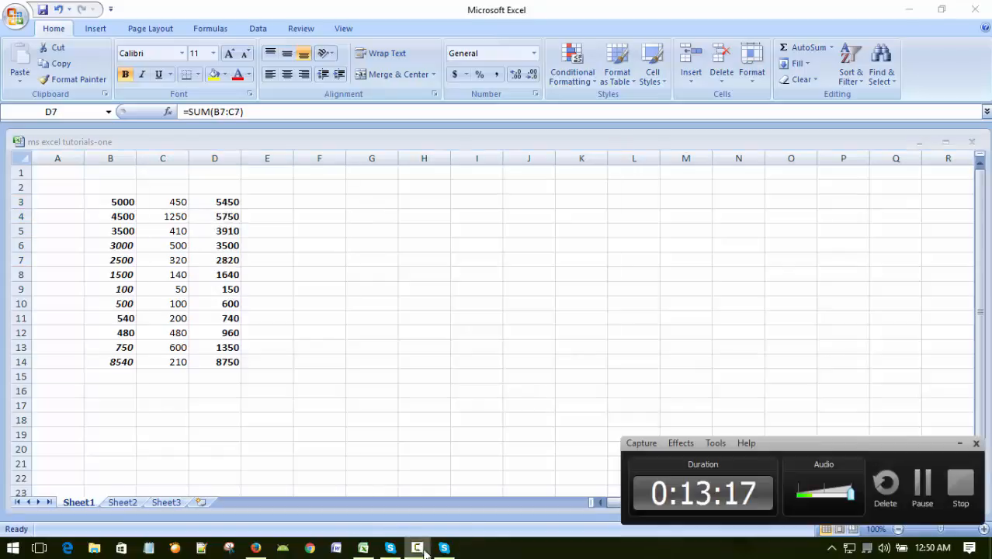
left_click(959, 443)
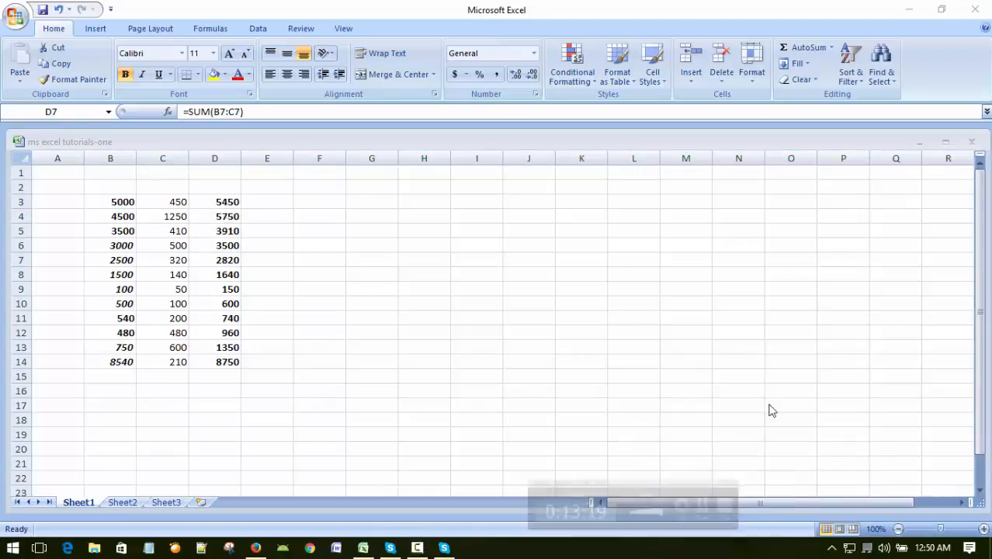
left_click(300, 271)
left_click(319, 202)
left_click(234, 417)
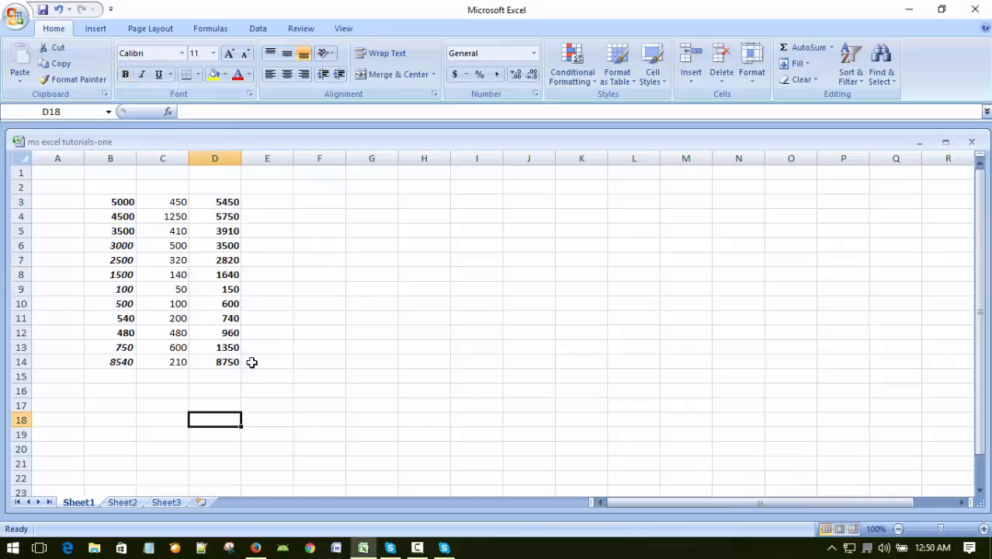
left_click(300, 301)
left_click(268, 202)
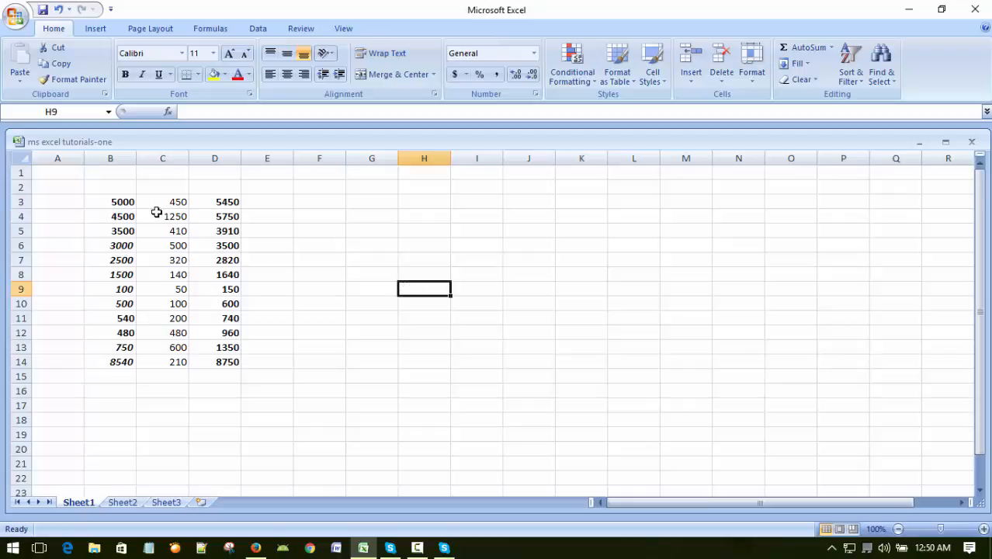
left_click(109, 203)
left_click(312, 231)
left_click(206, 204)
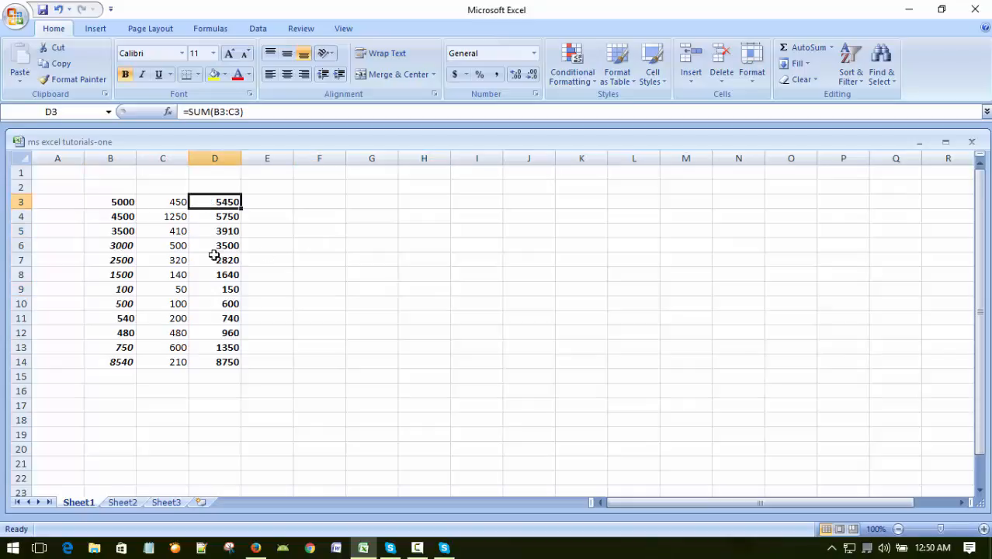
left_click(221, 332)
left_click(325, 260)
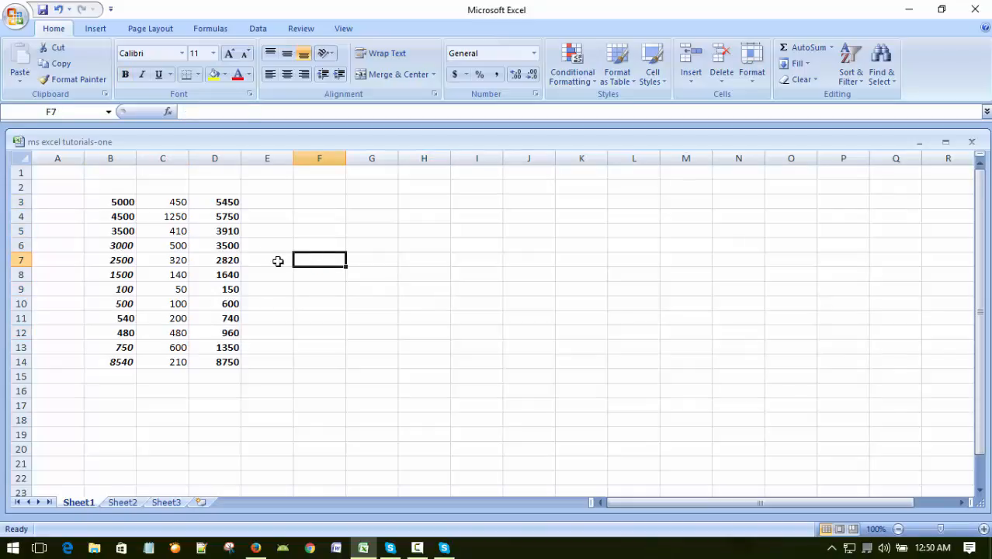
left_click(255, 212)
left_click(272, 314)
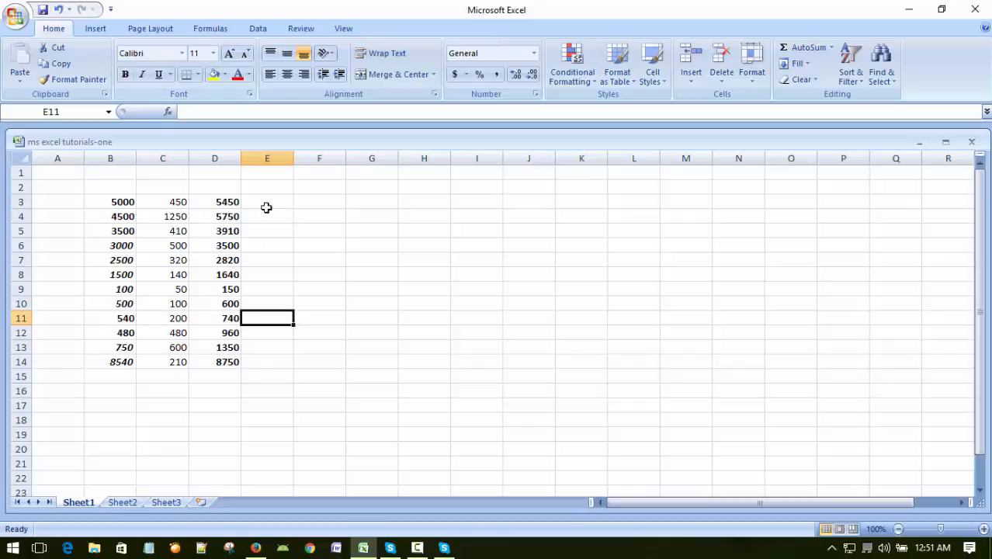
left_click(347, 259)
- Change the font of cells B3 through D15 to Arial
left_click_drag(108, 204, 232, 377)
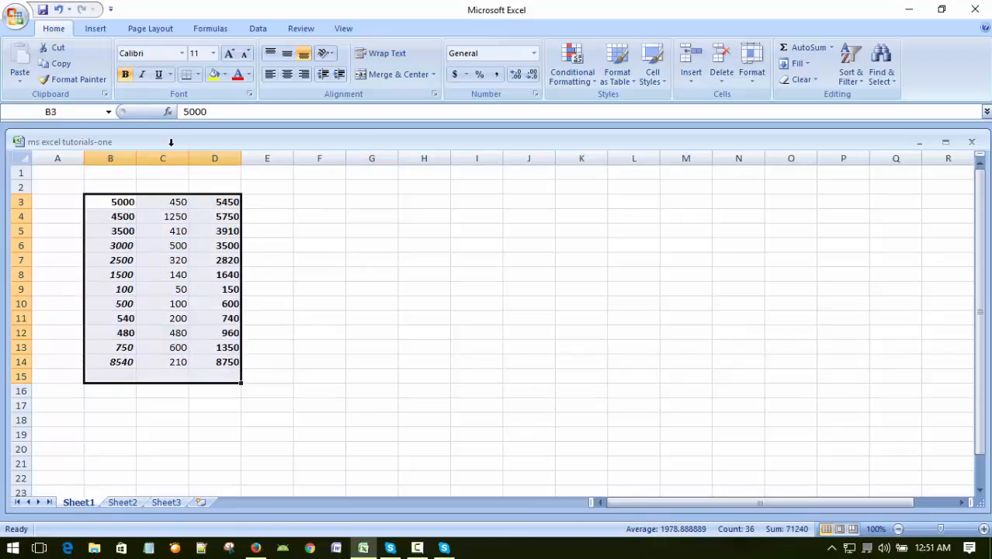
left_click(181, 53)
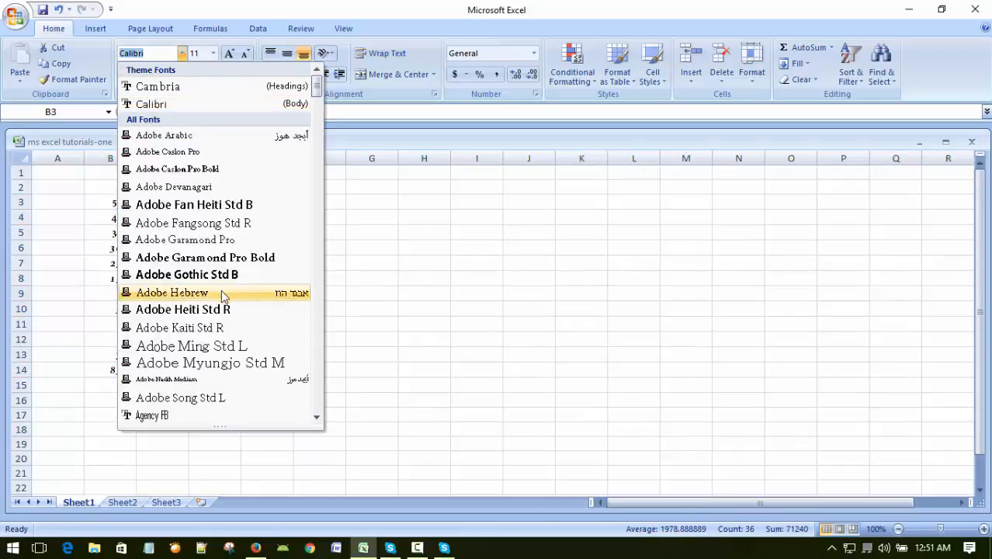
scroll(222, 292, "down", 5)
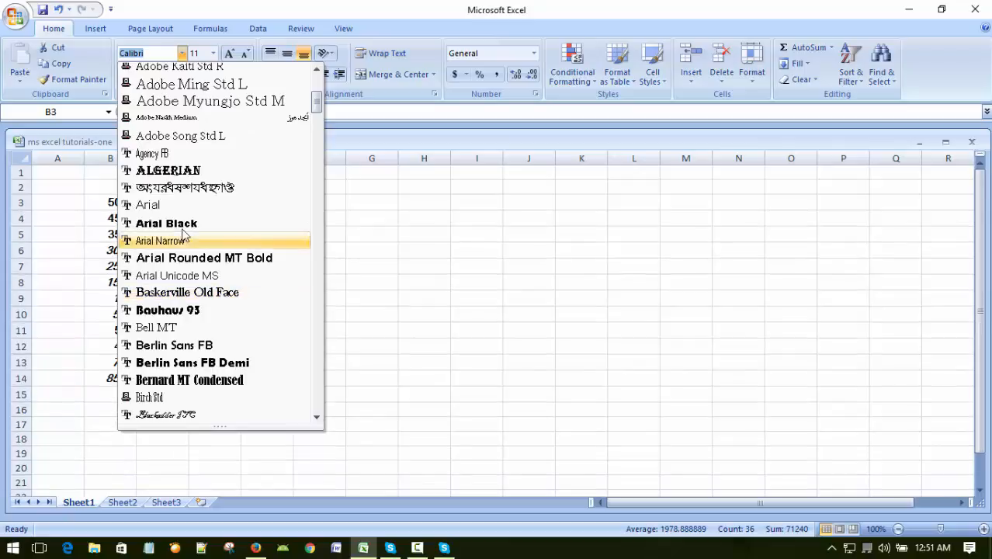
left_click(179, 210)
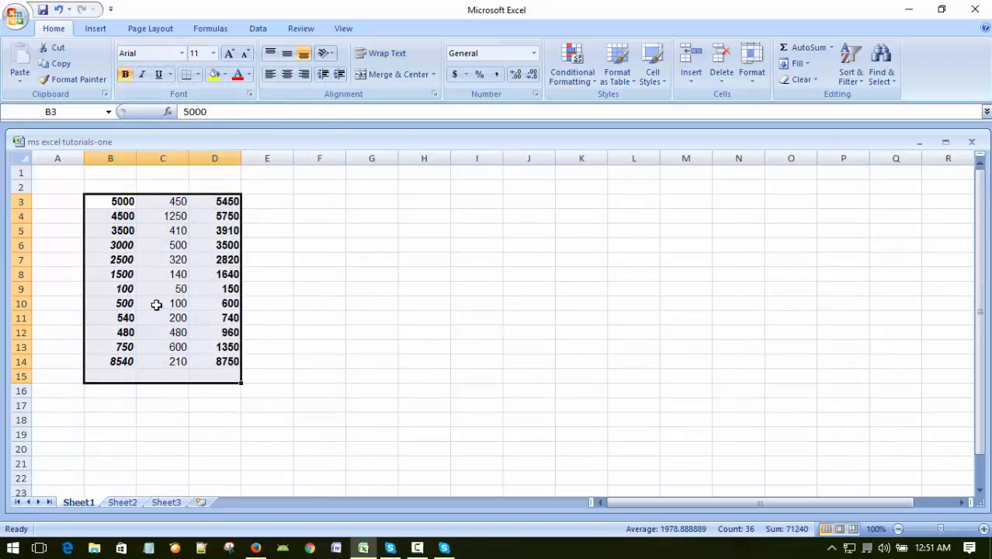
- Toggle bold on and off for cells B3 through D15, leave it off, and deselect the range
left_click(125, 75)
left_click(125, 74)
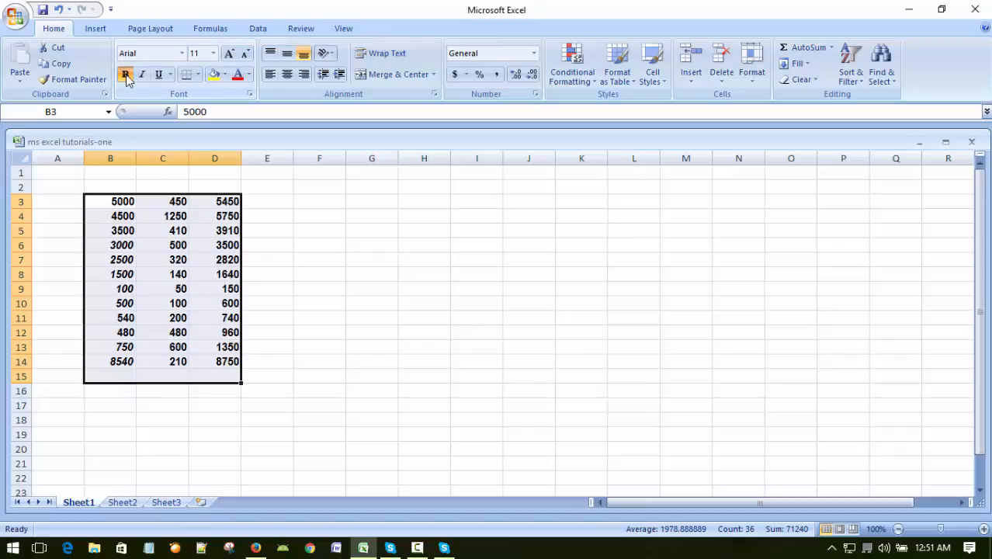
left_click(125, 75)
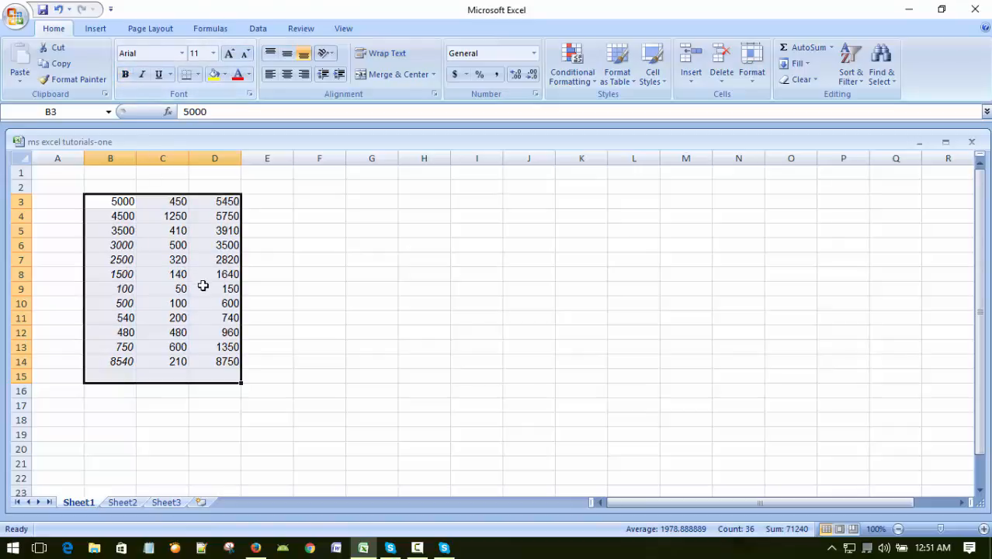
left_click(125, 75)
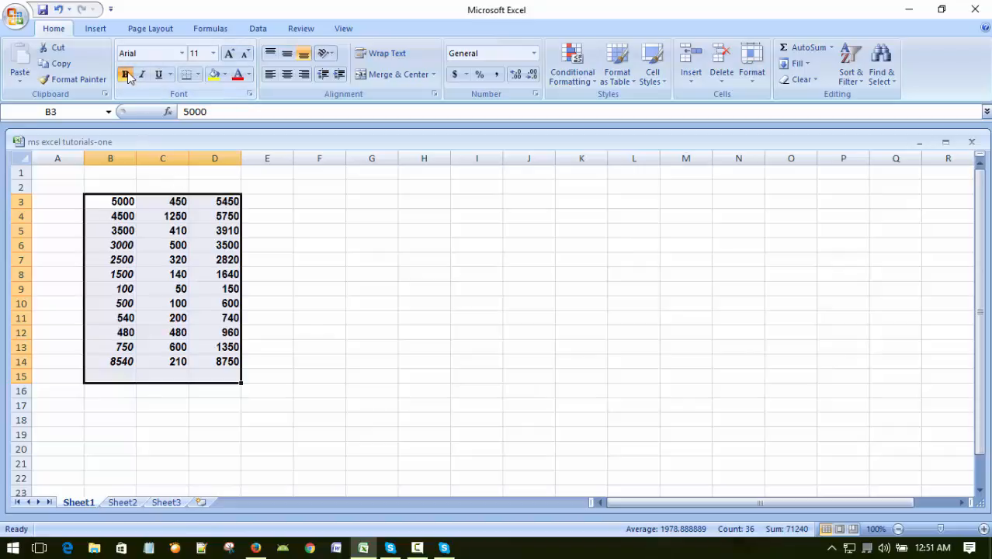
left_click(125, 75)
left_click(441, 310)
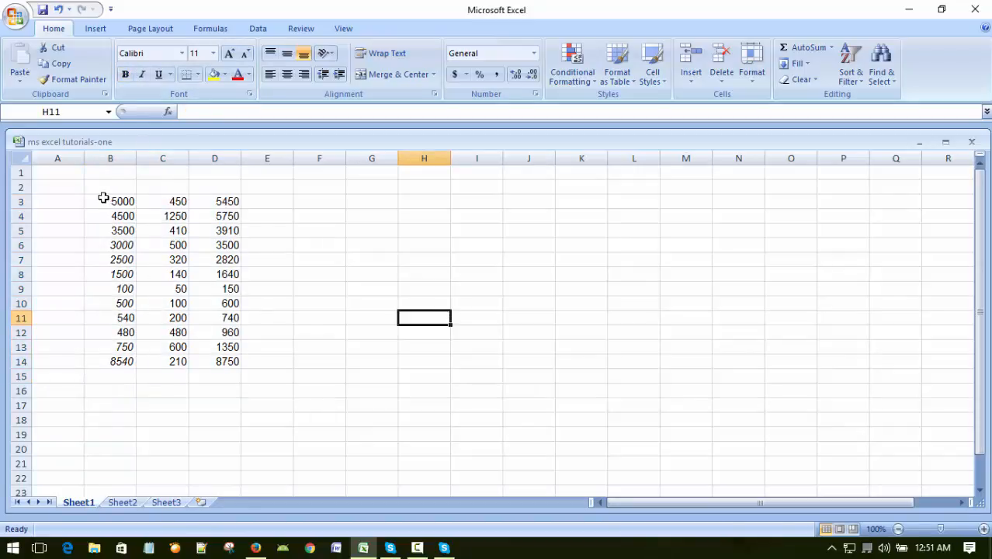
- Set the font size of cells B3 through D15 to 16 and deselect the range
left_click_drag(102, 197, 226, 347)
left_click(359, 339)
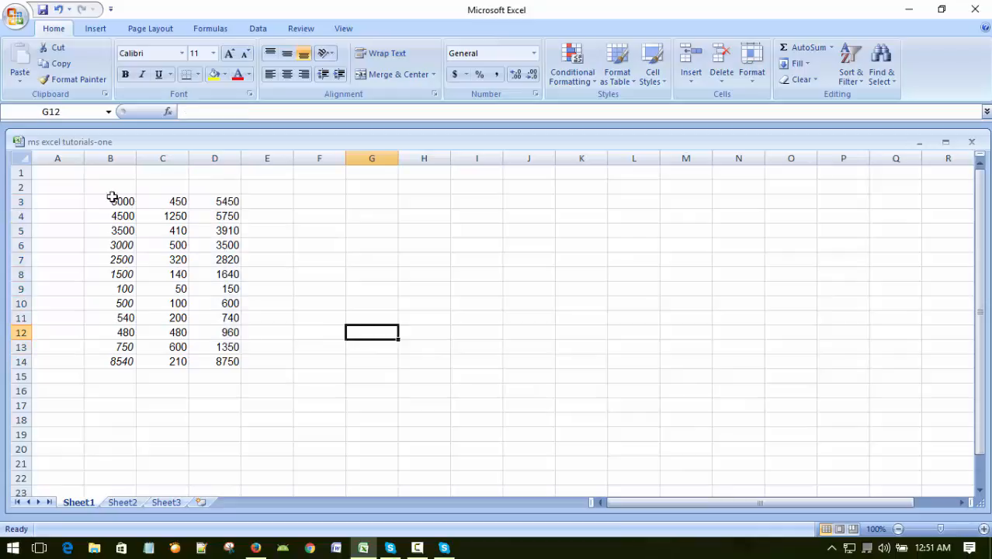
left_click_drag(111, 201, 212, 379)
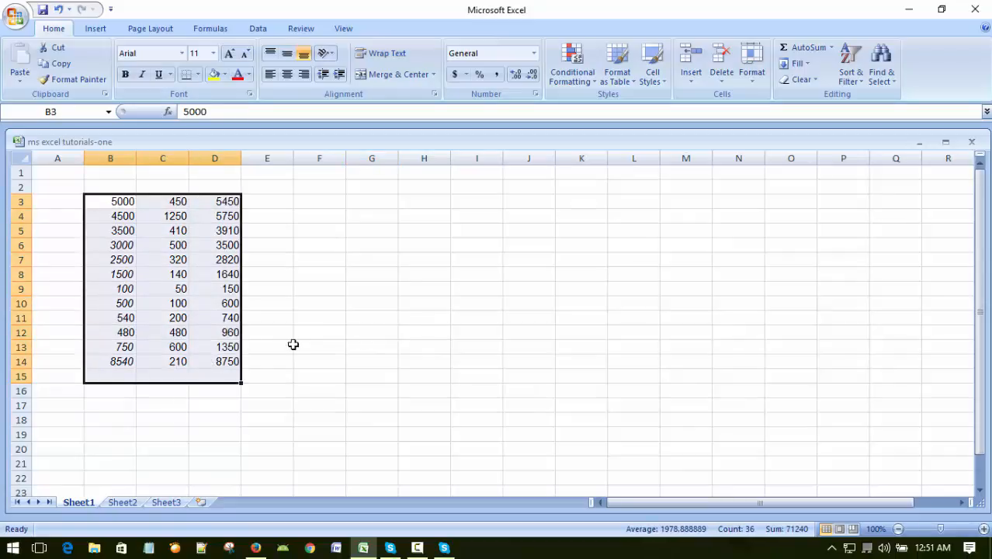
left_click(214, 53)
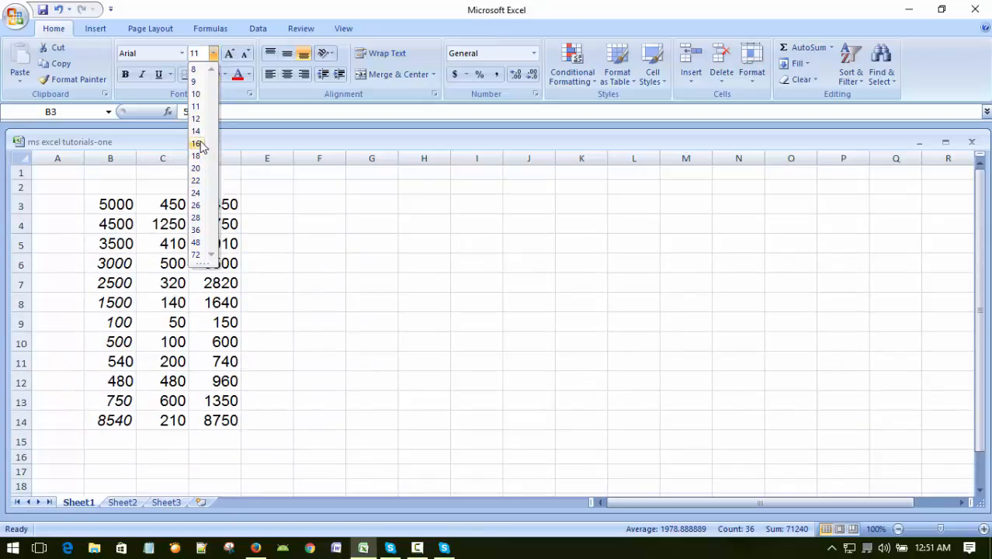
left_click(377, 264)
left_click(392, 270)
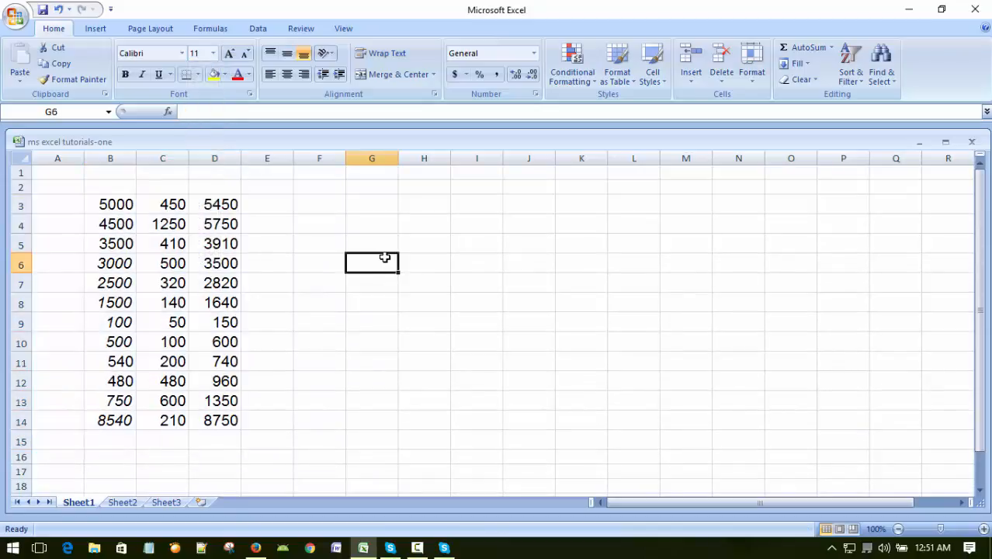
left_click(310, 203)
left_click(319, 302)
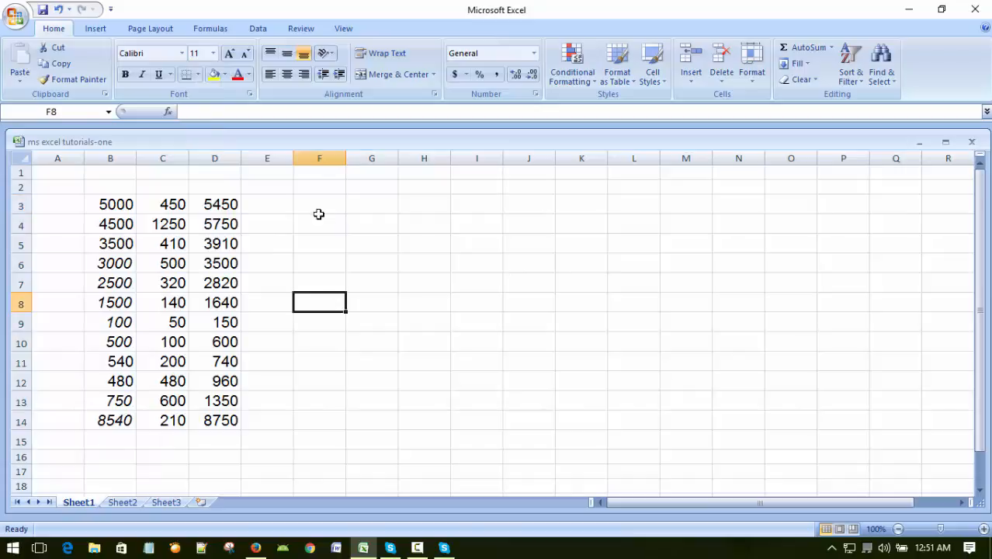
left_click(312, 186)
left_click_drag(338, 288, 339, 301)
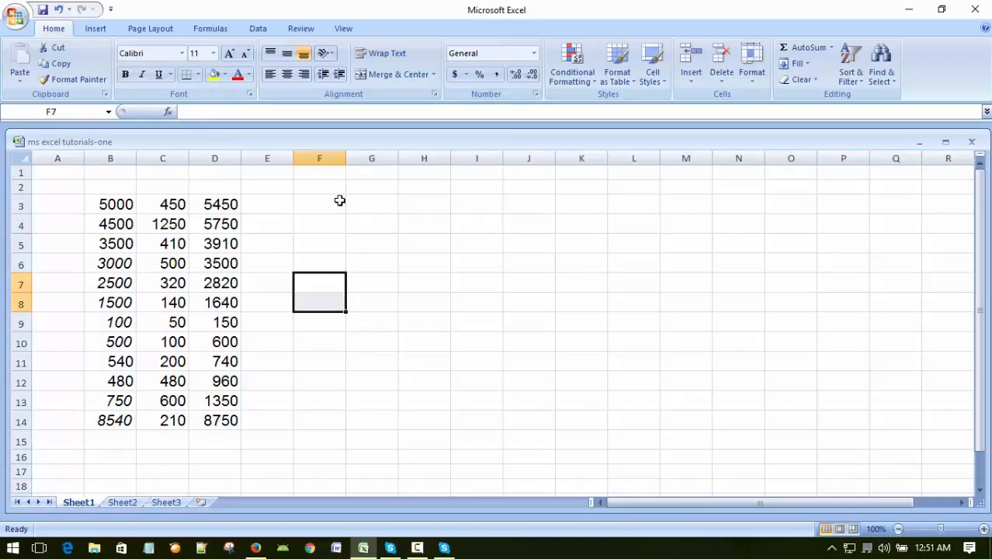
left_click(405, 279)
left_click(364, 200)
left_click(354, 286)
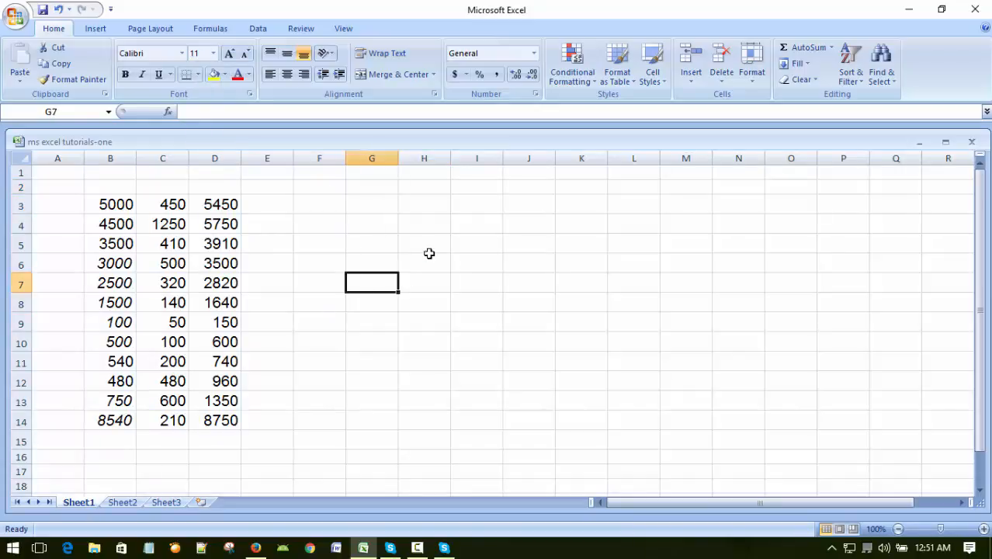
left_click(301, 200)
left_click(302, 294)
left_click(289, 188)
left_click(324, 248)
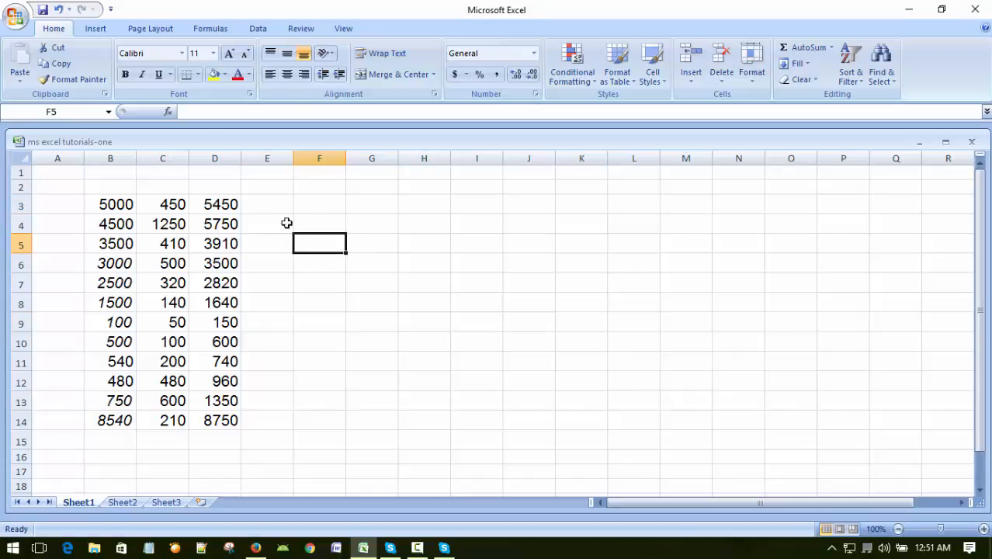
left_click(363, 245)
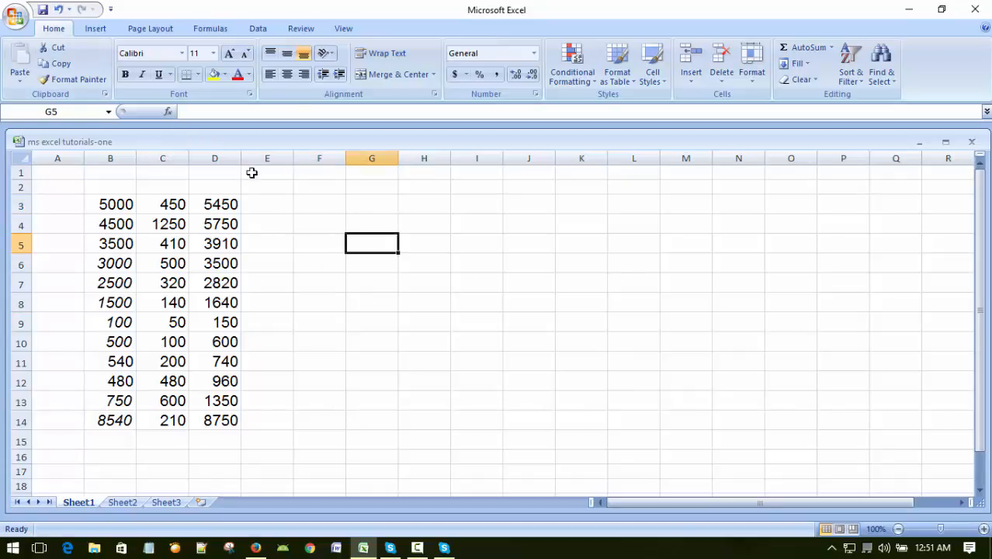
left_click(333, 215)
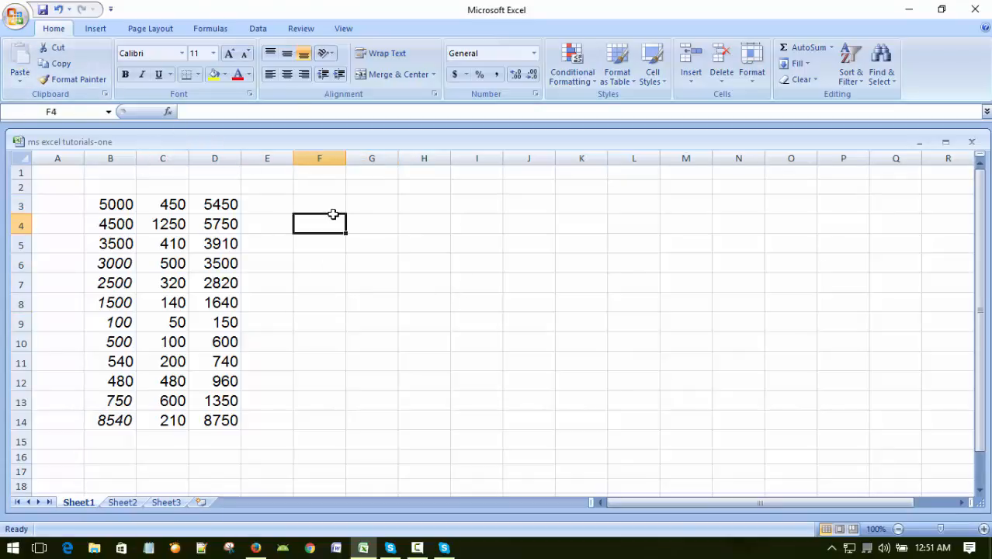
- Close the ms excel tutorials-one workbook and exit Excel
left_click(15, 16)
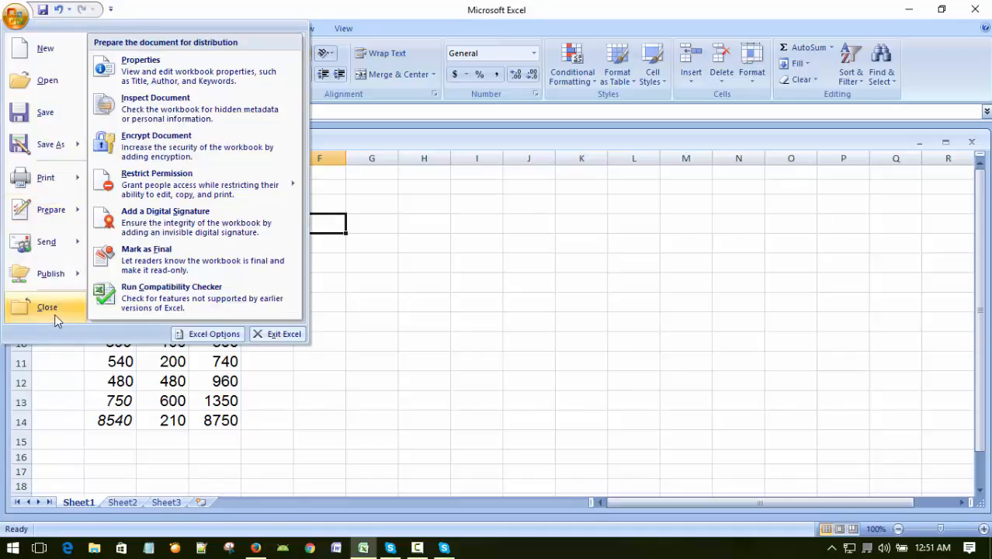
left_click(50, 309)
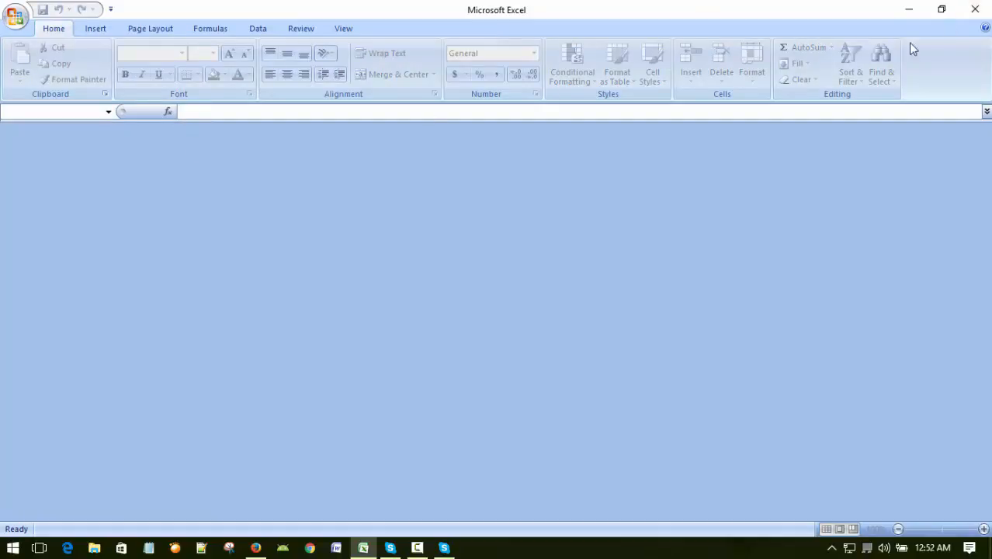
left_click(16, 23)
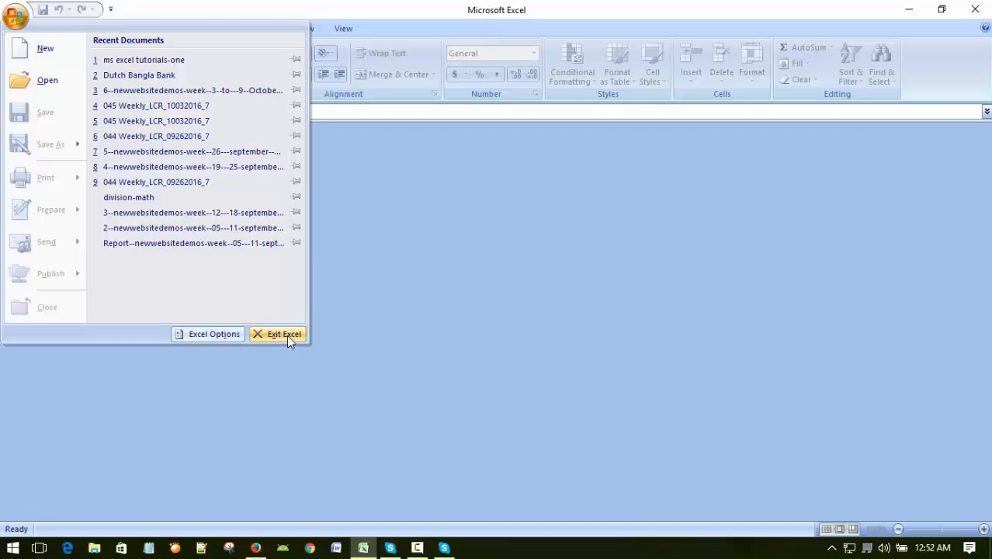
left_click(286, 334)
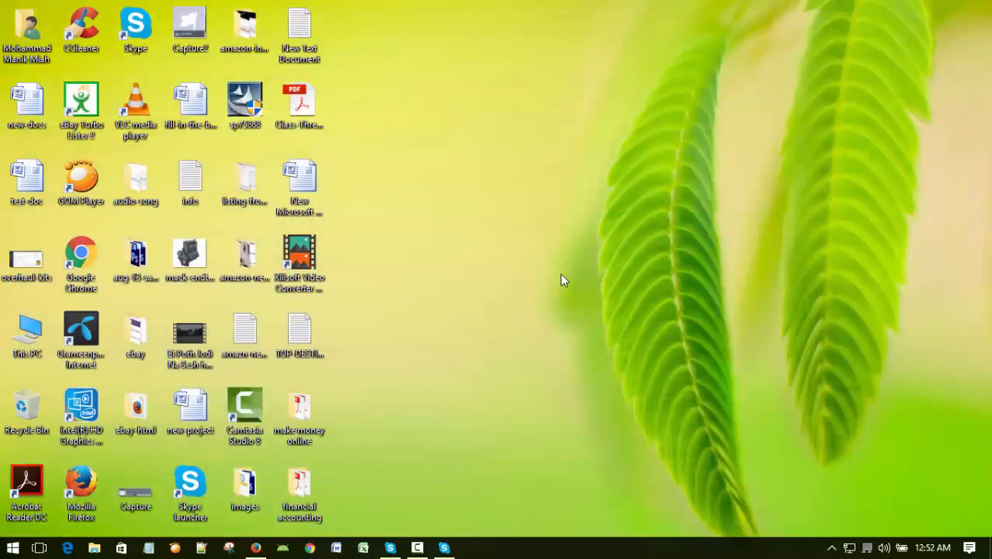
right_click(559, 272)
left_click(602, 317)
right_click(574, 219)
left_click(604, 259)
left_click(417, 548)
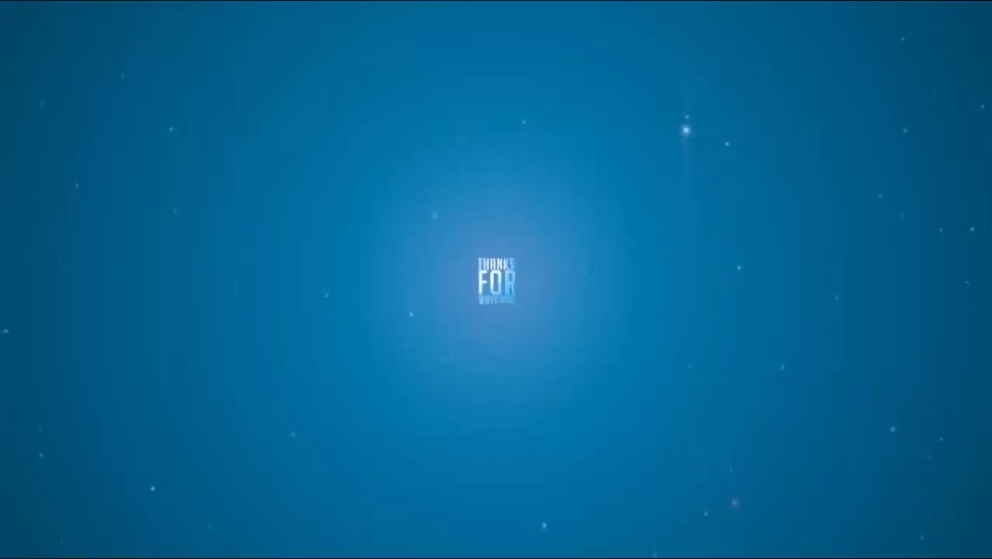